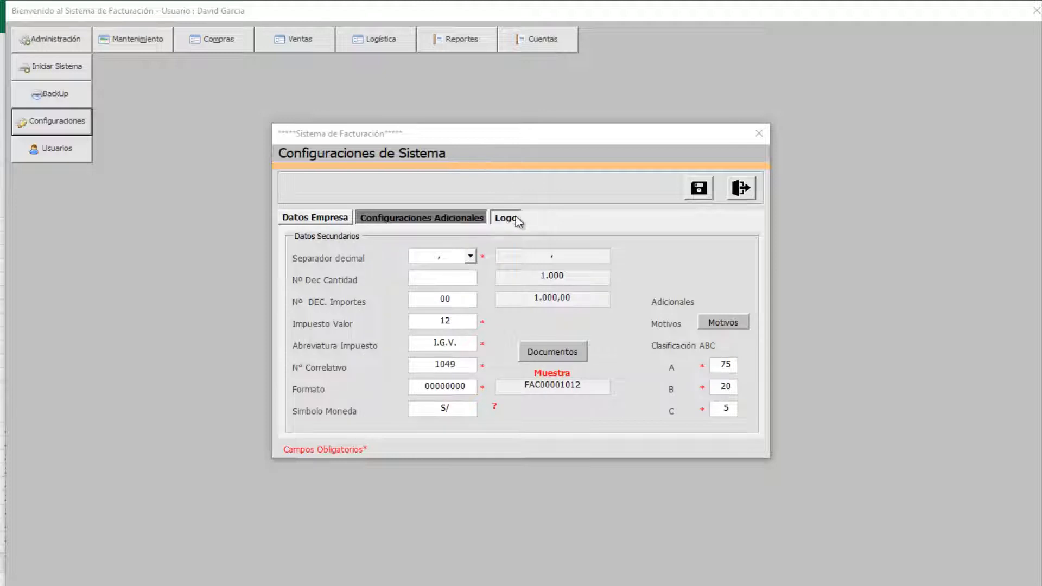
# - View the Logo tab, then return to the additional settings: tax 12, correlative 1049, ABC 75/20/5
pyautogui.click(496, 217)
pyautogui.click(446, 219)
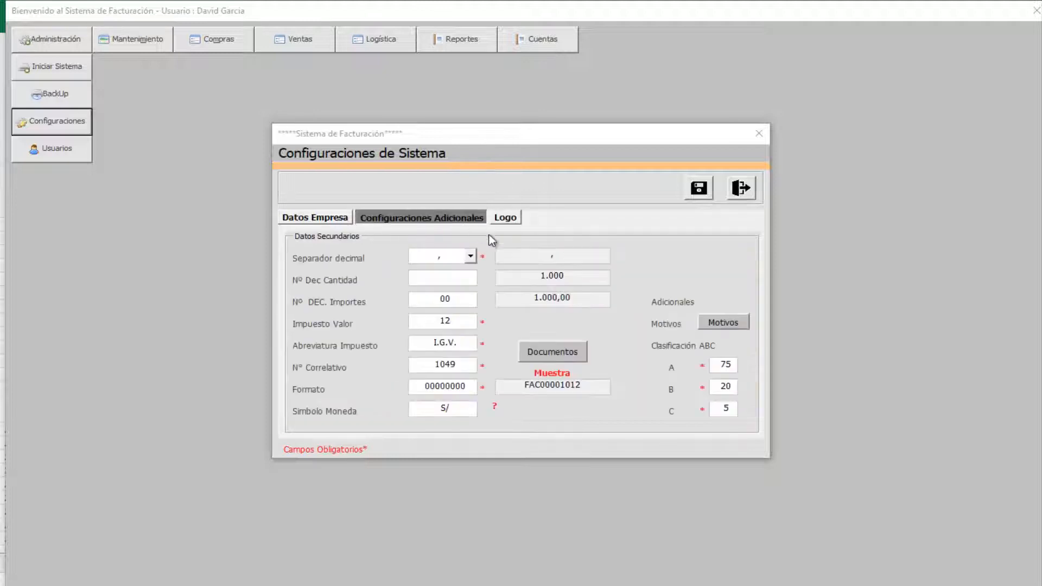
# - Review the registered stock adjustment reasons, loading the Robo reason, then close that window
pyautogui.click(717, 325)
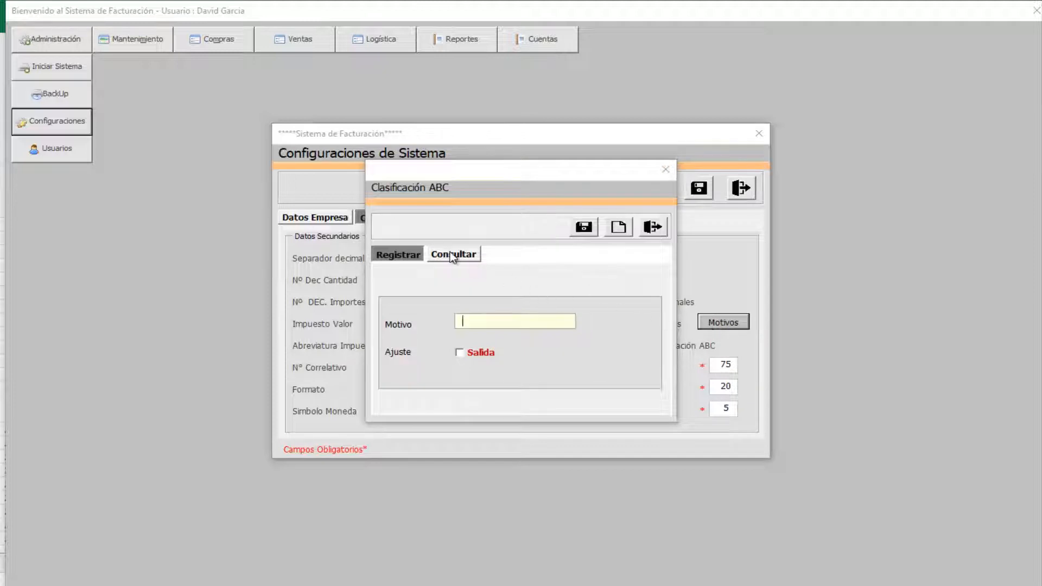
pyautogui.click(460, 256)
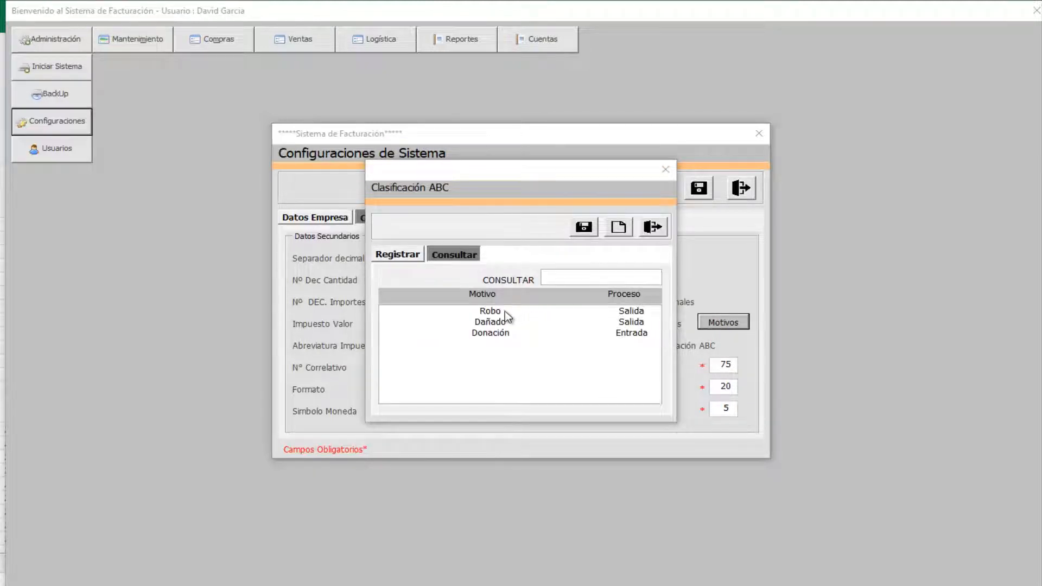
pyautogui.click(504, 311)
pyautogui.doubleClick(505, 311)
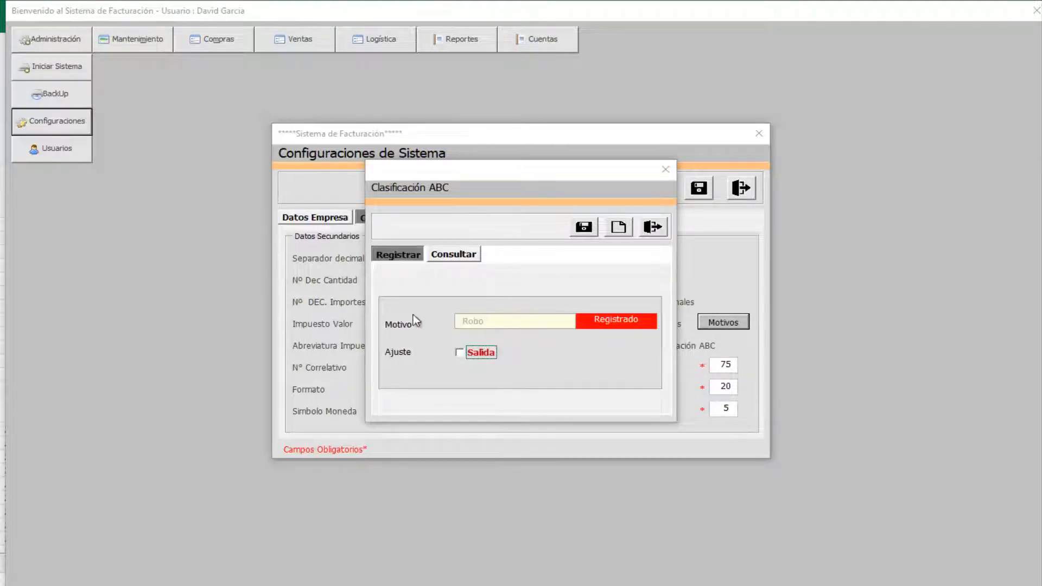
pyautogui.click(462, 255)
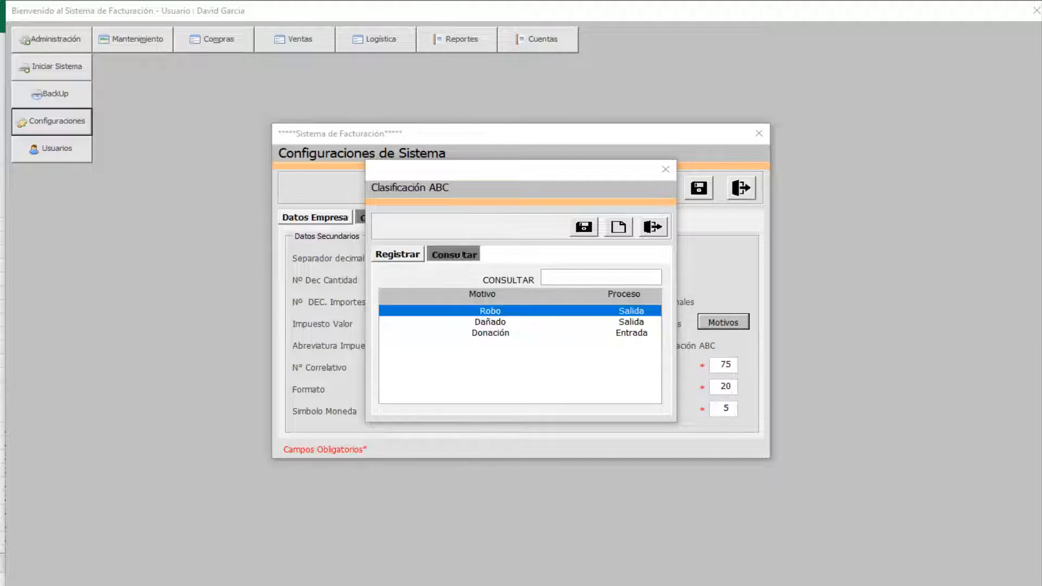
pyautogui.press('Escape')
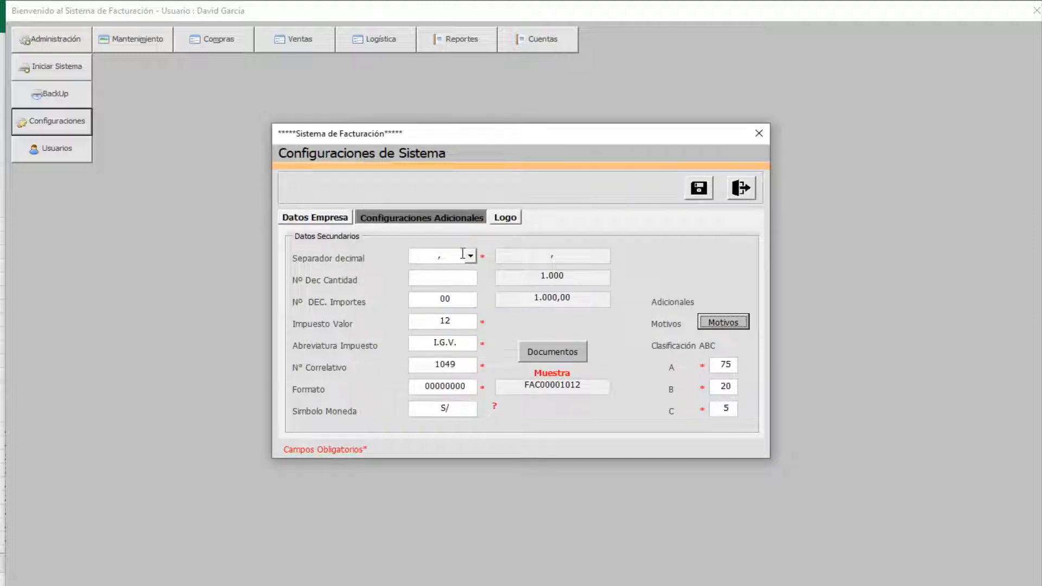
# - Inspect Cotizacion, Orden de Compra and Ajuste Salida numbering, view company details, then exit settings
pyautogui.click(558, 353)
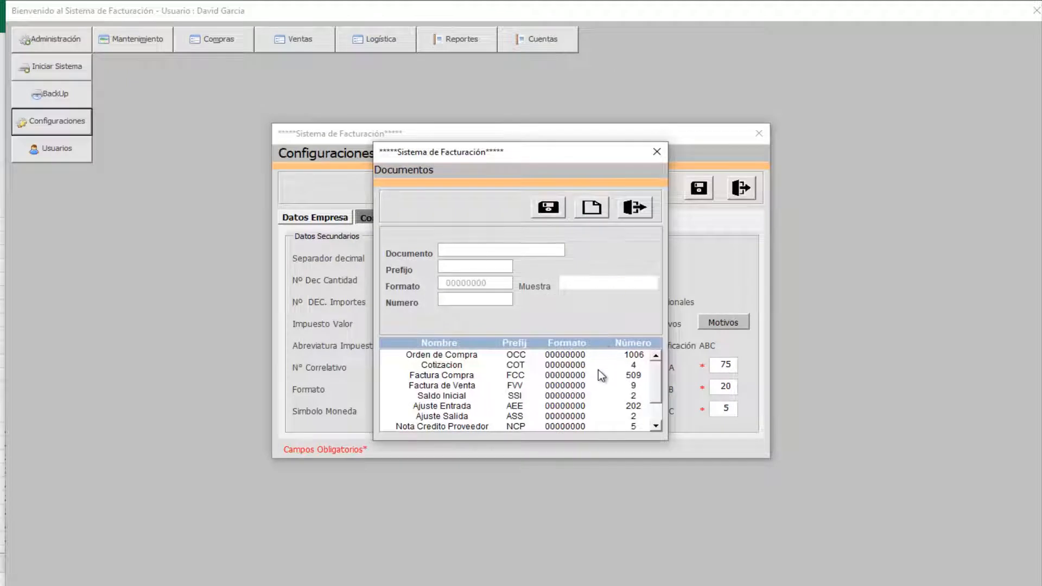
pyautogui.click(598, 369)
pyautogui.moveTo(655, 373)
pyautogui.mouseDown()
pyautogui.moveTo(655, 411)
pyautogui.moveTo(653, 359)
pyautogui.mouseUp()
pyautogui.click(619, 354)
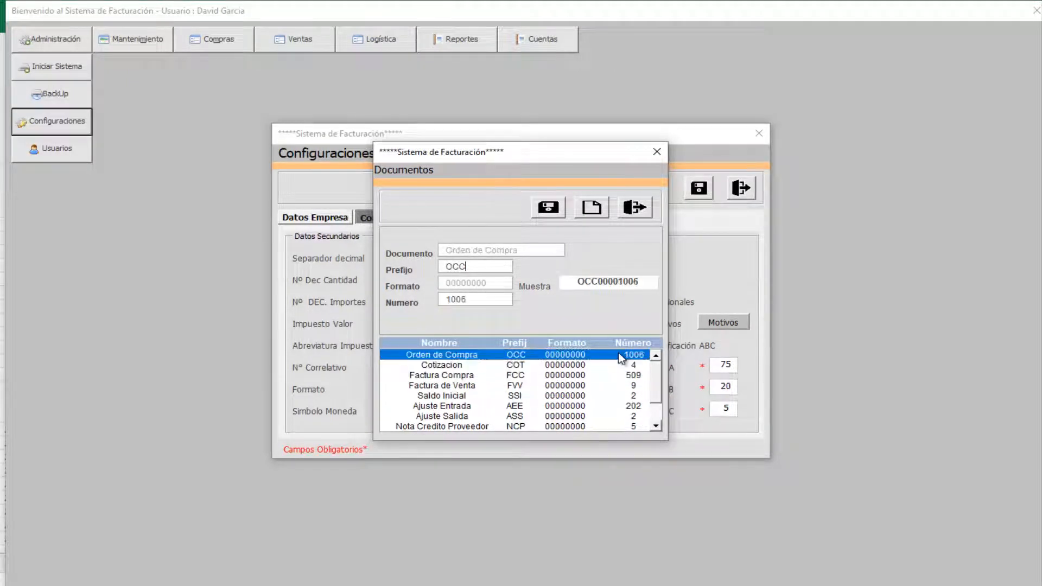
pyautogui.click(619, 353)
pyautogui.click(618, 353)
pyautogui.click(618, 353)
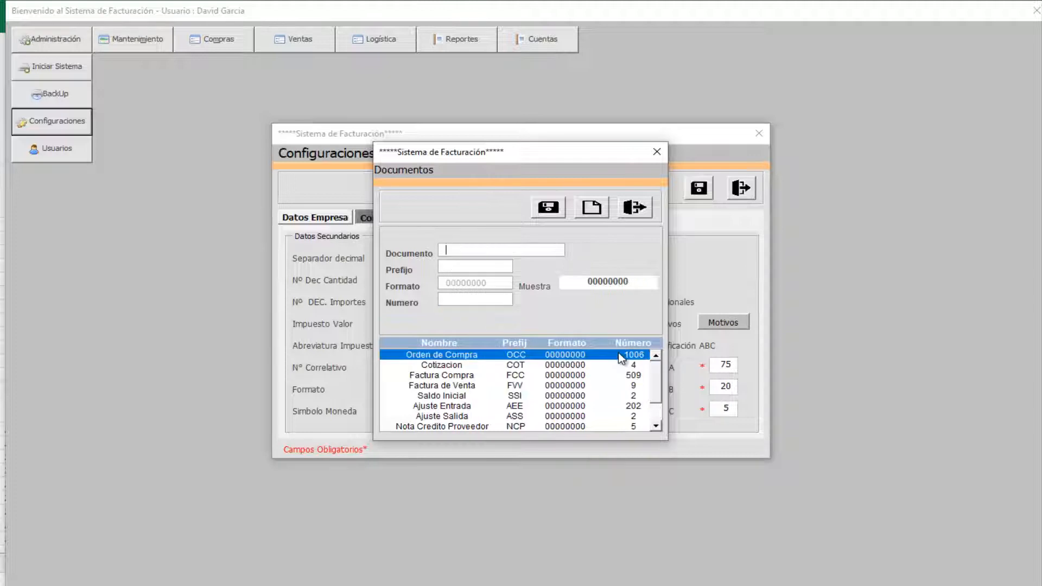
pyautogui.click(599, 375)
pyautogui.click(586, 416)
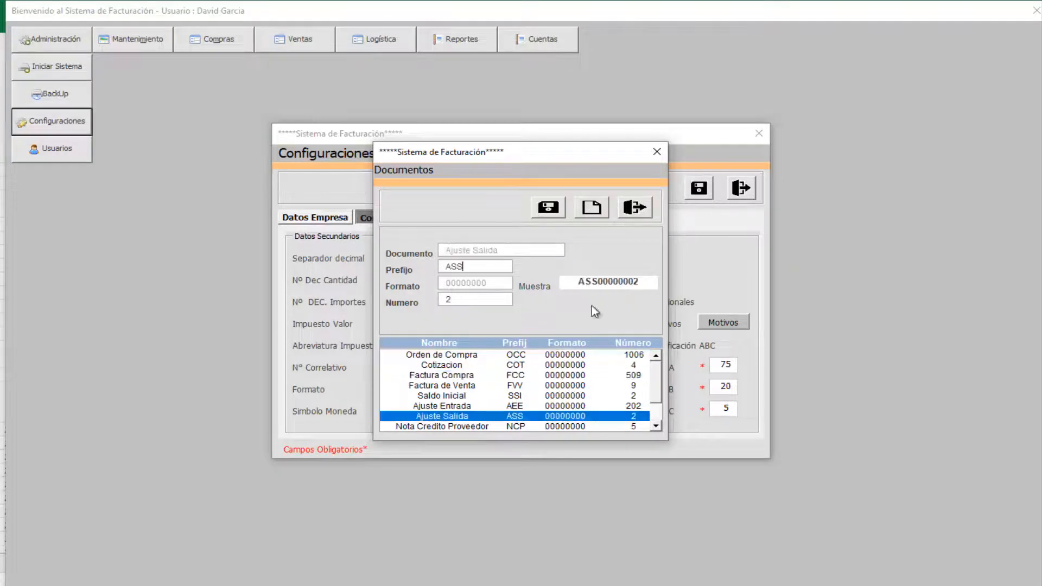
pyautogui.click(633, 207)
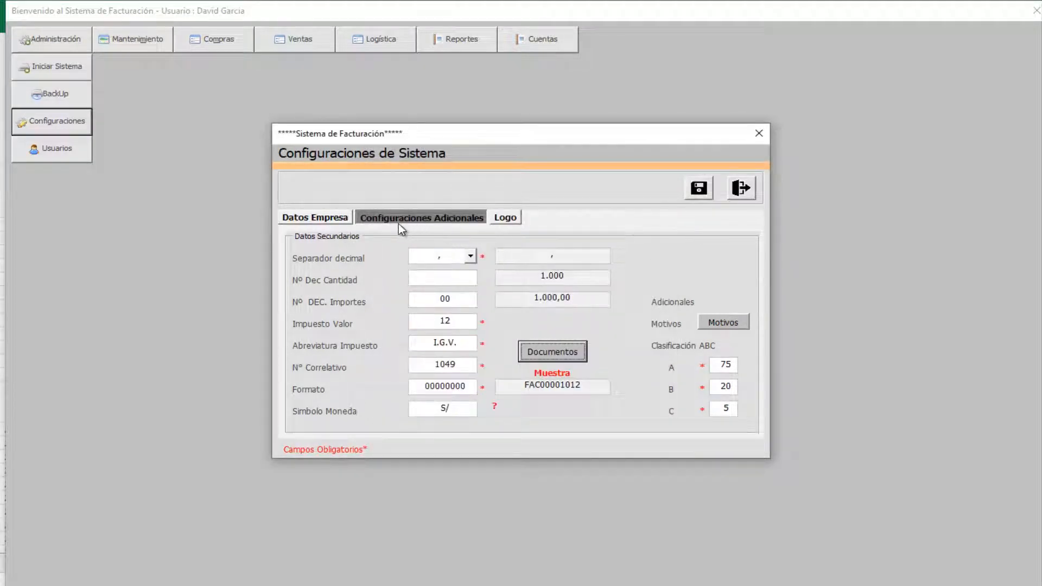
pyautogui.click(344, 220)
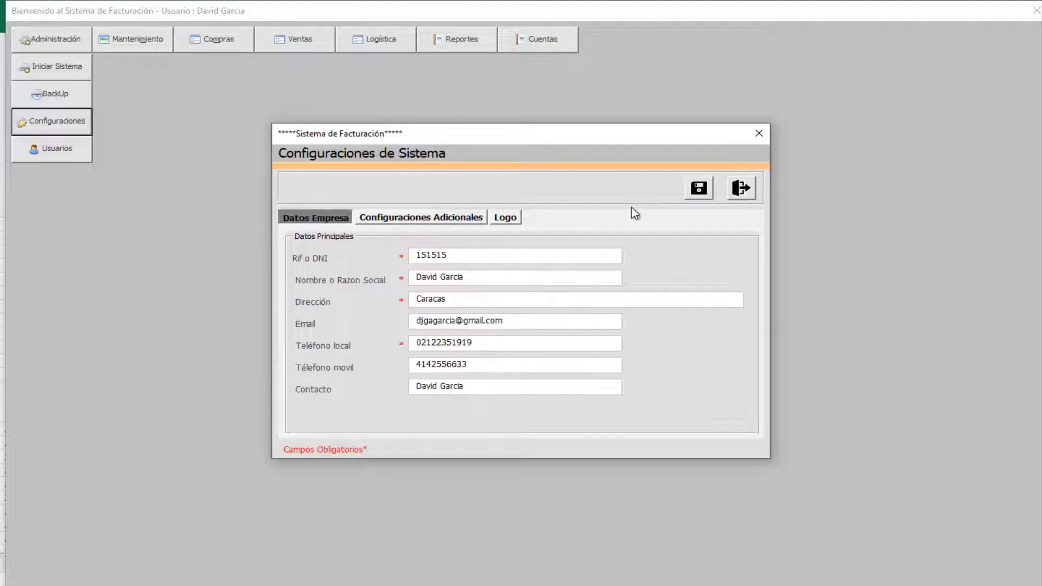
pyautogui.click(741, 188)
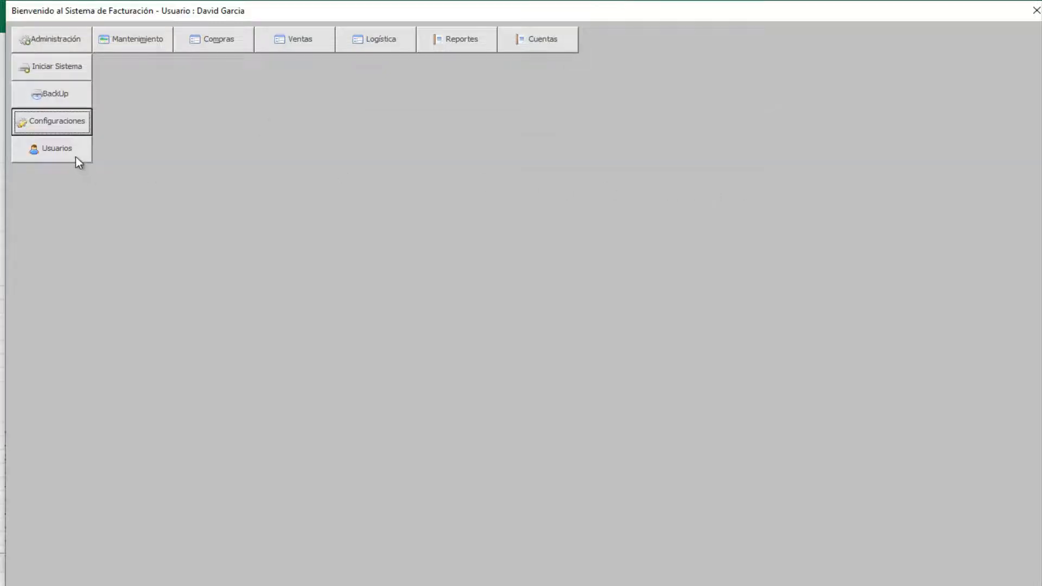
# - Open user maintenance, glance at privileges, and load both existing users from the list
pyautogui.click(64, 149)
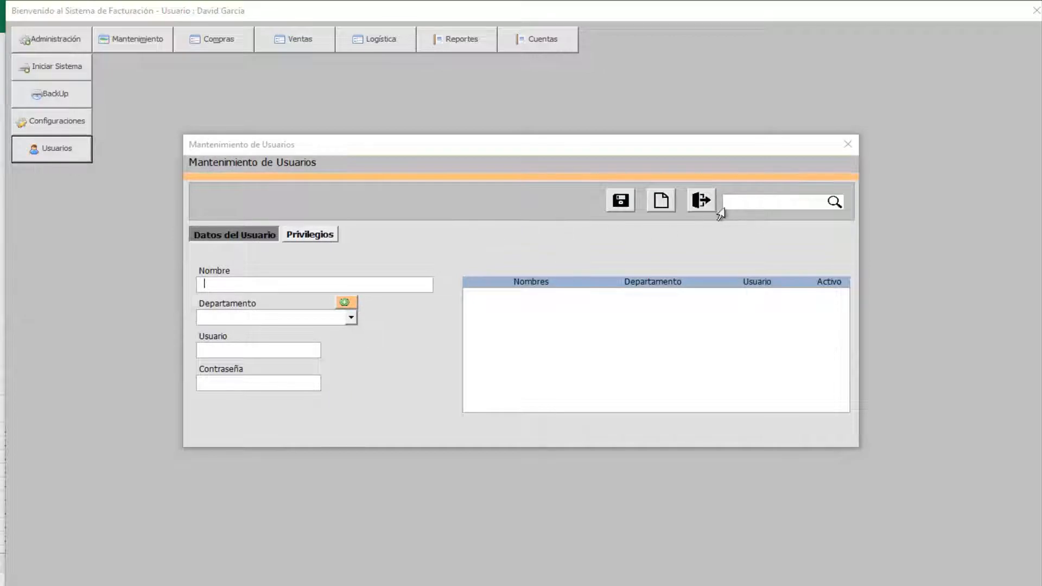
pyautogui.click(310, 235)
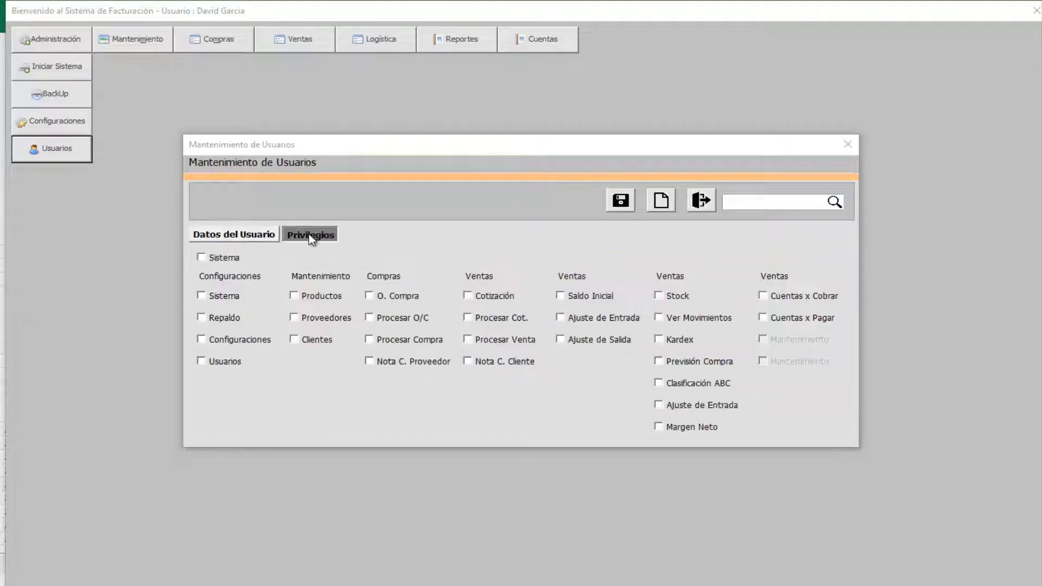
pyautogui.click(234, 234)
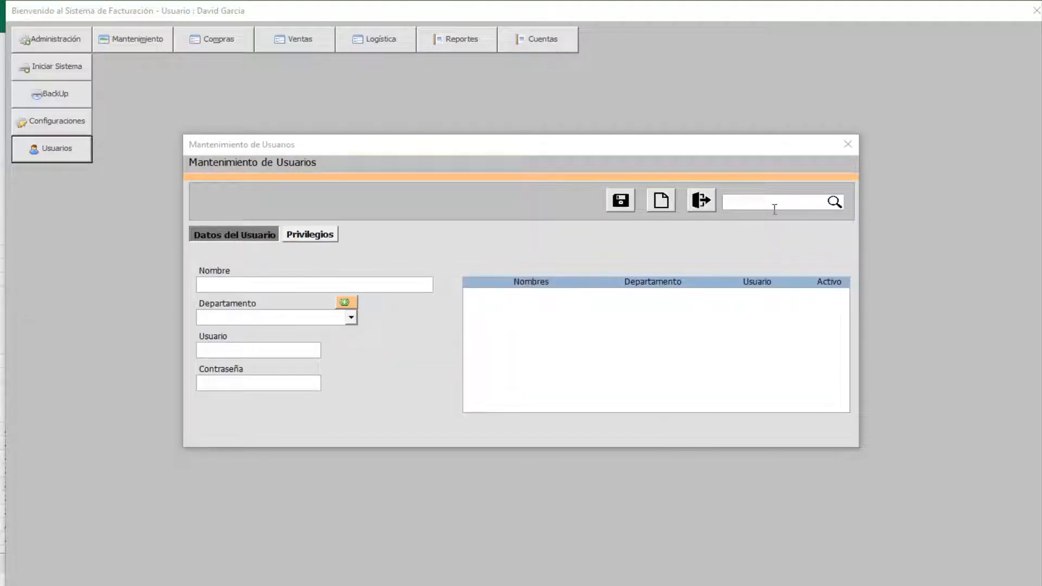
pyautogui.click(774, 208)
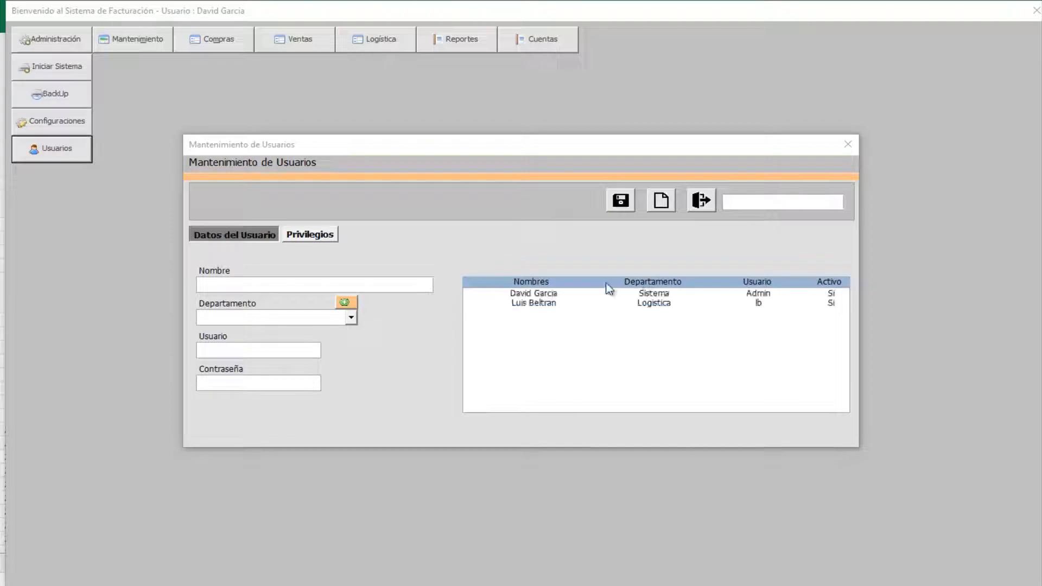
pyautogui.click(575, 294)
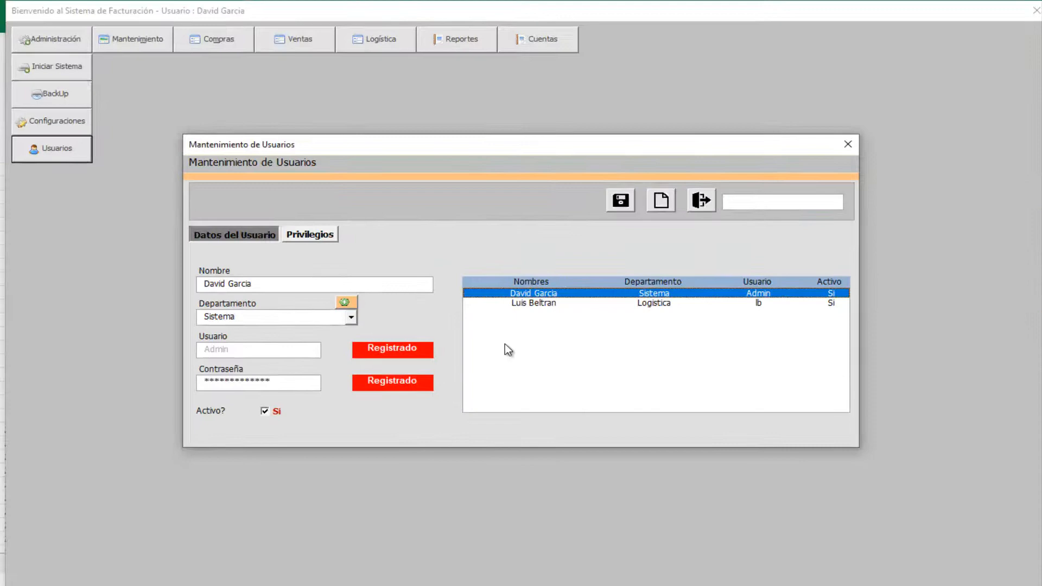
pyautogui.click(594, 303)
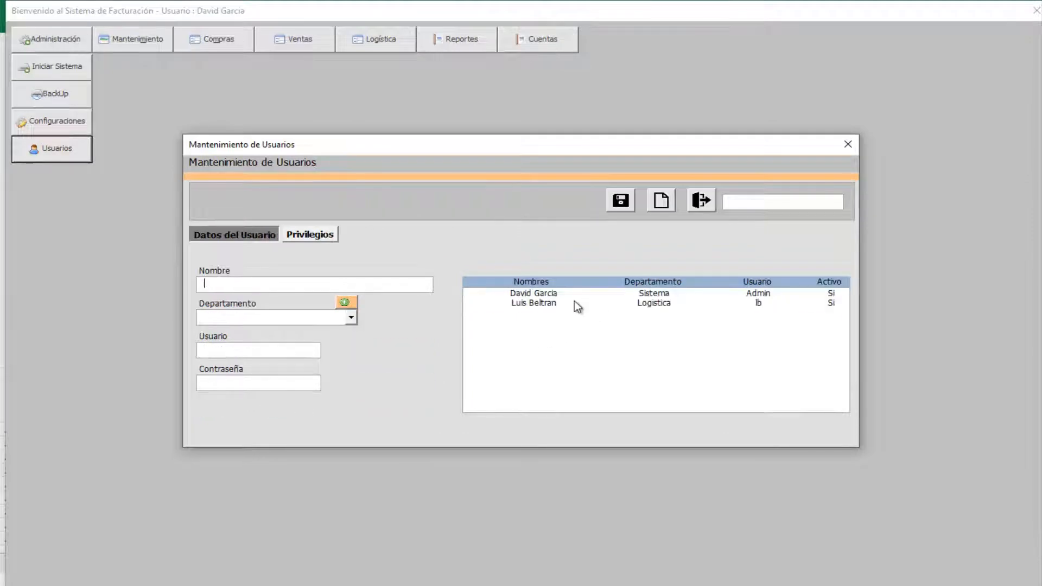
# - Enter the new user's full name, Logistica department, login name and password
pyautogui.click(289, 289)
pyautogui.click(352, 318)
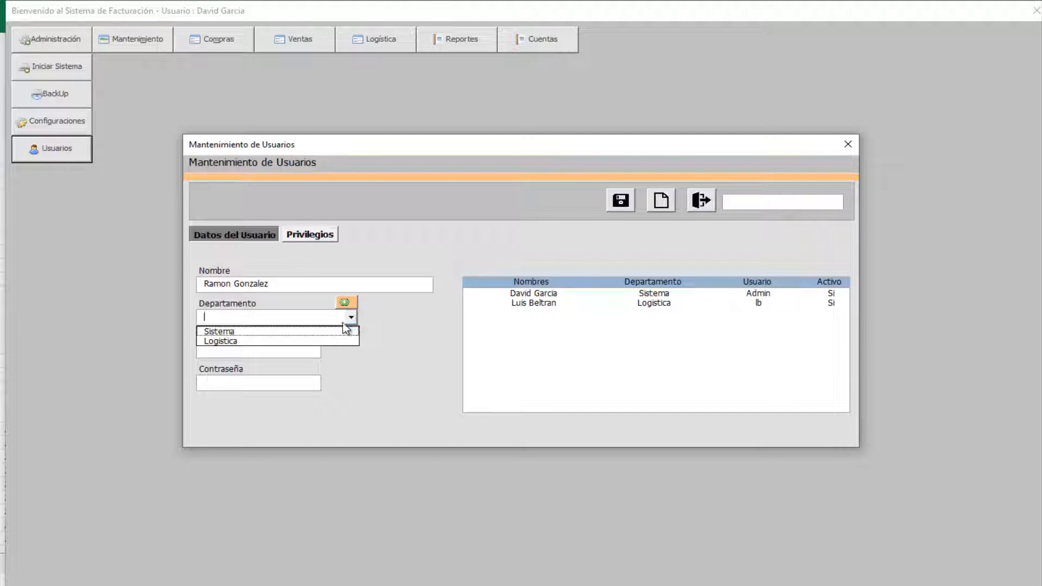
pyautogui.click(301, 342)
pyautogui.click(254, 349)
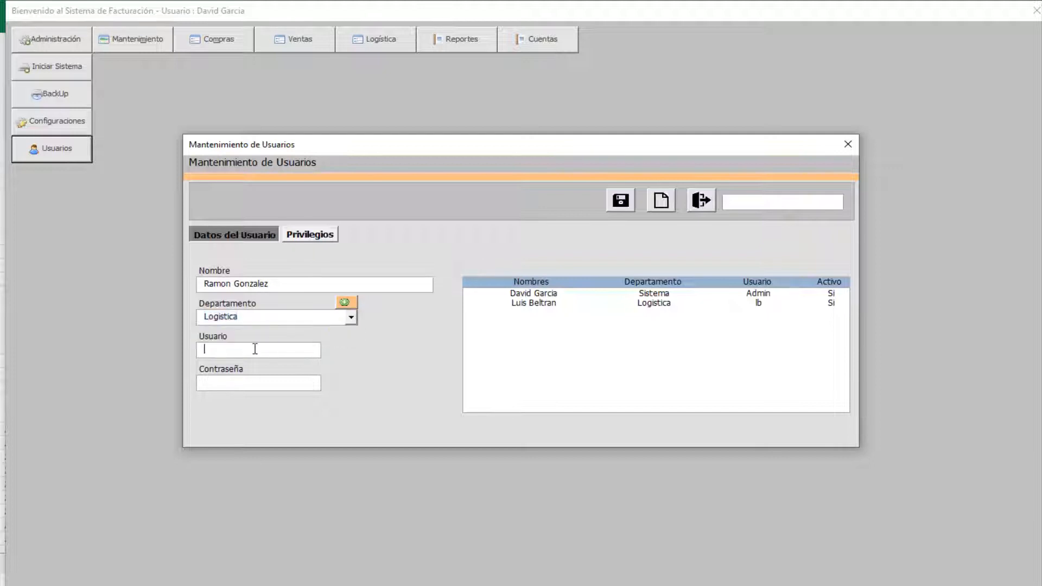
pyautogui.write('rg')
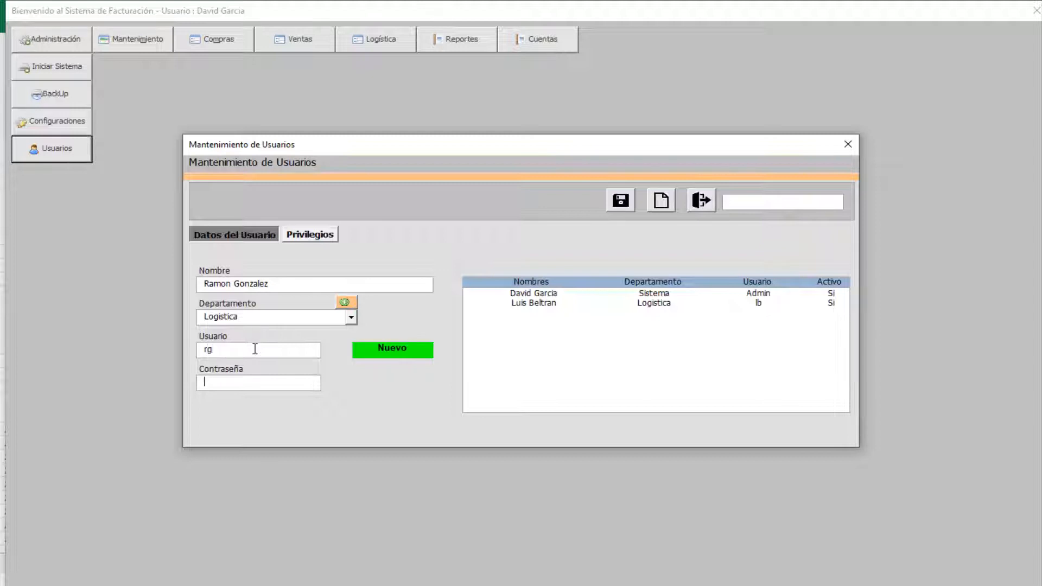
pyautogui.press('Tab')
pyautogui.write('***')
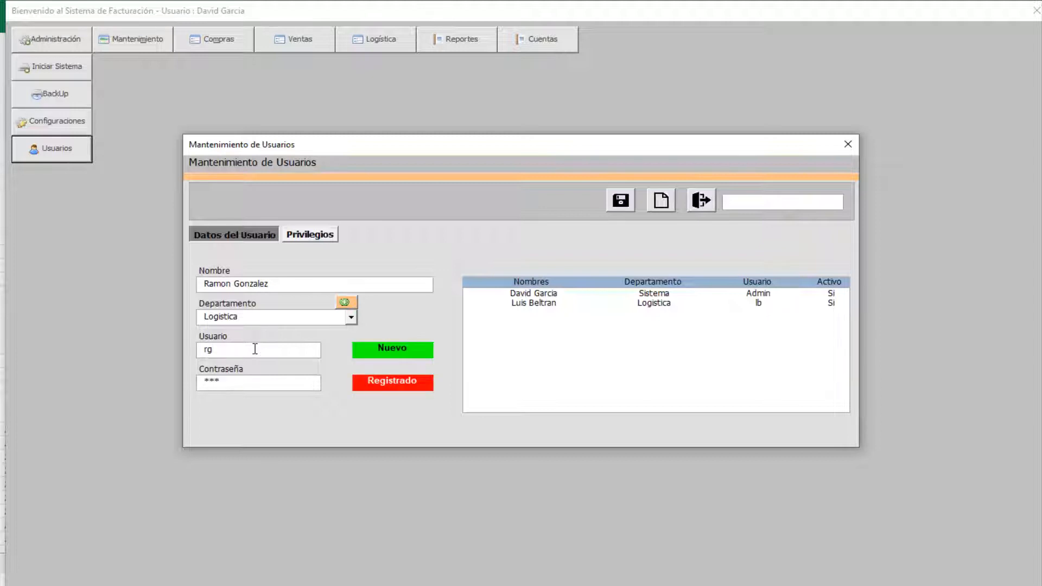
pyautogui.write('***')
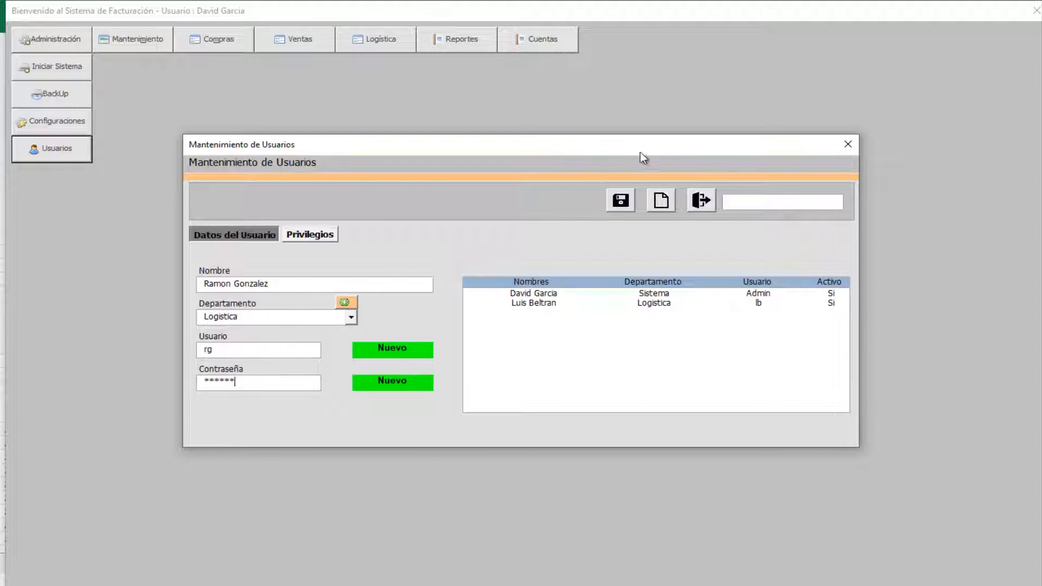
# - After a missing-privilege error, grant O. Compra, Procesar Compra and Nota C. Proveedor, then save the user
pyautogui.click(624, 202)
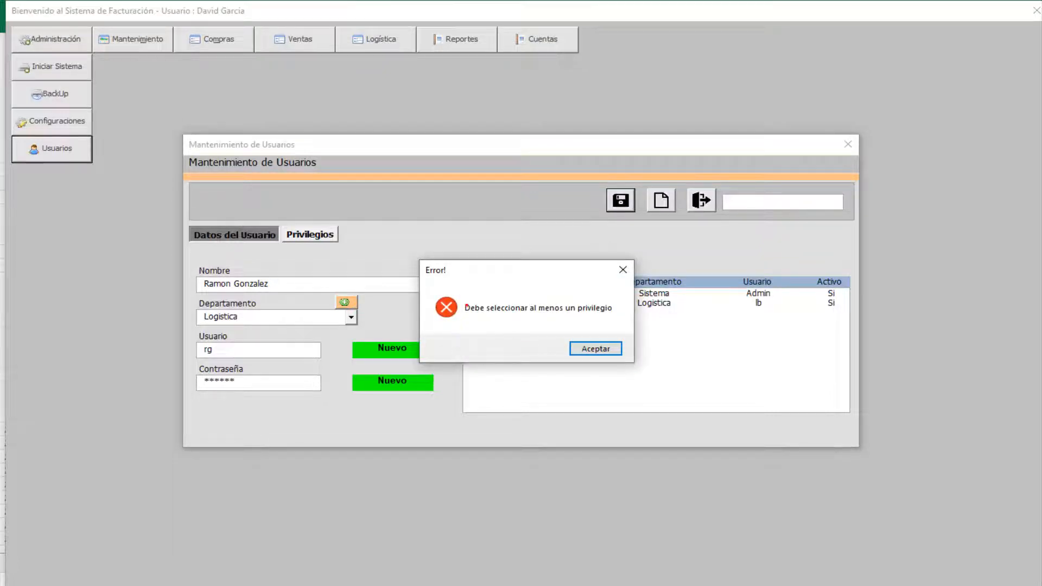
pyautogui.moveTo(405, 258)
pyautogui.mouseDown()
pyautogui.moveTo(531, 296)
pyautogui.moveTo(646, 370)
pyautogui.moveTo(661, 429)
pyautogui.mouseUp()
pyautogui.press('Escape')
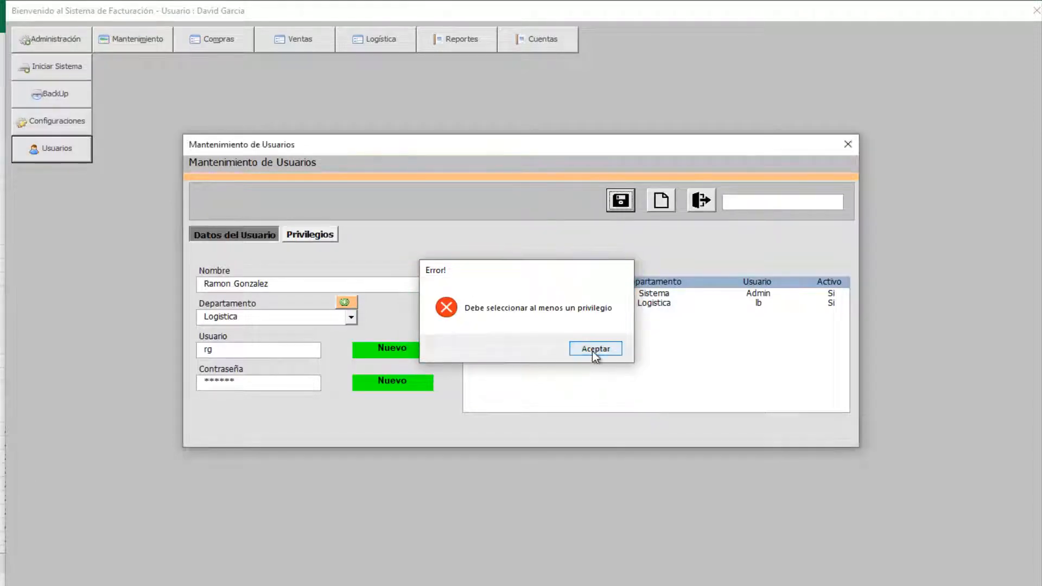
pyautogui.click(595, 348)
pyautogui.click(320, 232)
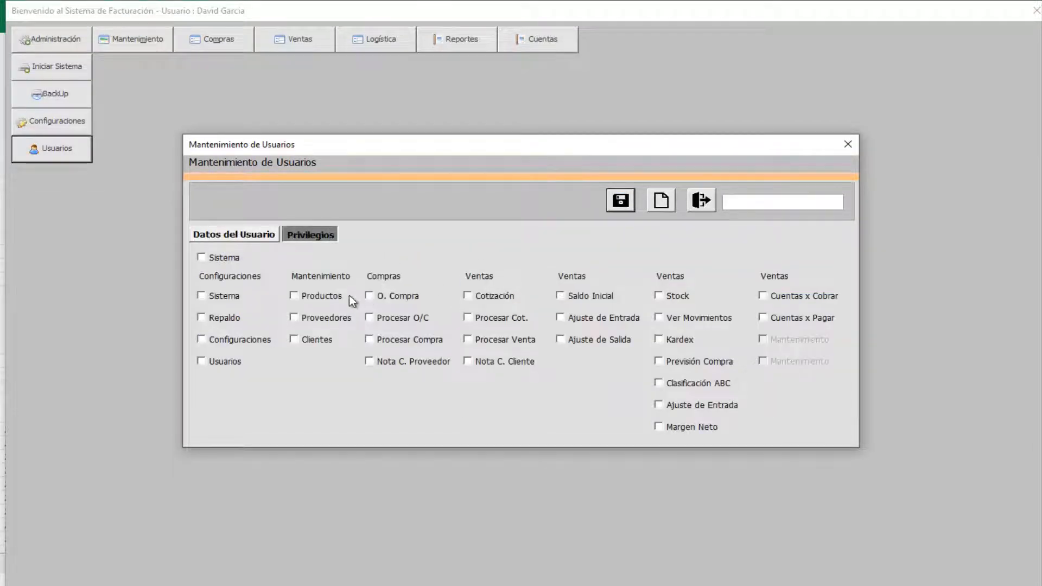
pyautogui.click(388, 297)
pyautogui.click(394, 342)
pyautogui.click(432, 362)
pyautogui.click(252, 236)
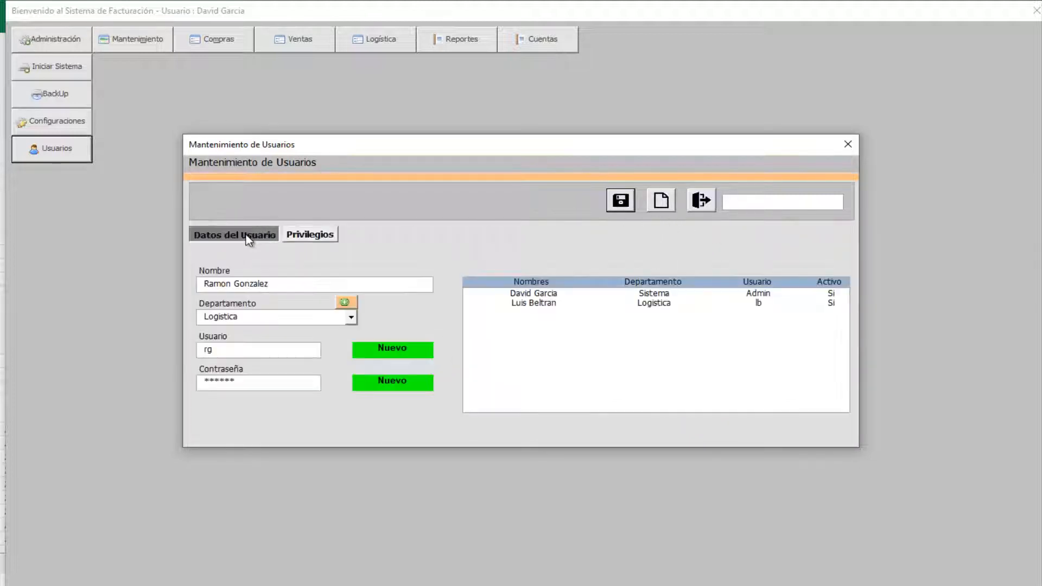
pyautogui.click(610, 207)
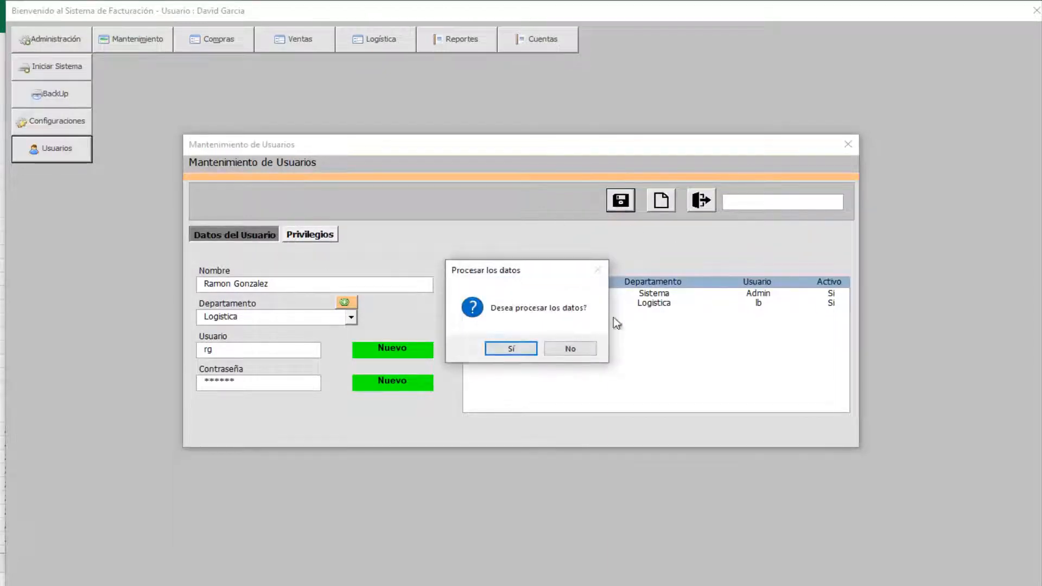
pyautogui.click(517, 347)
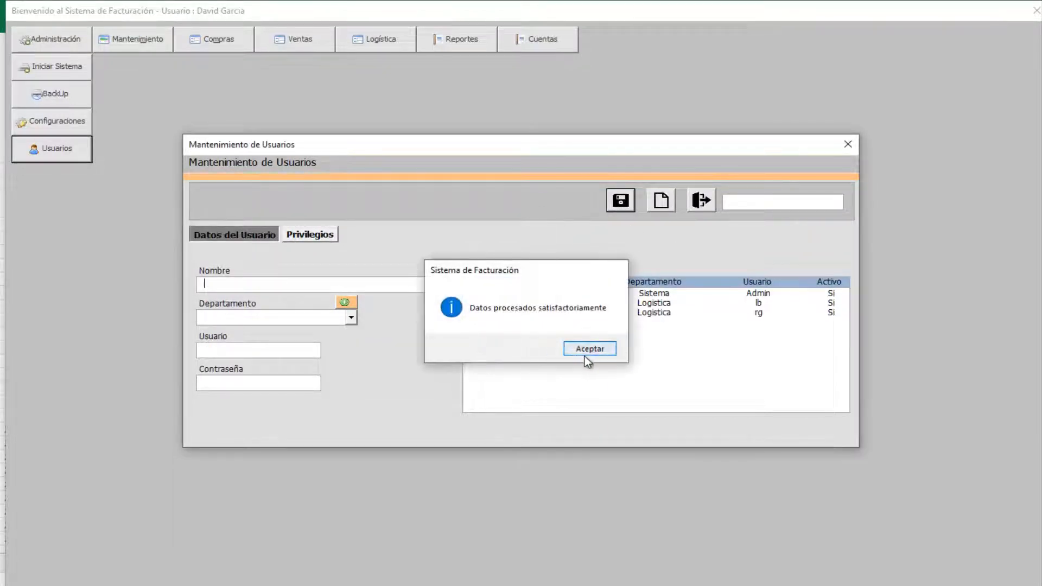
pyautogui.click(585, 354)
# - Review the new user's details and privileges, also finding them by a name search
pyautogui.click(618, 315)
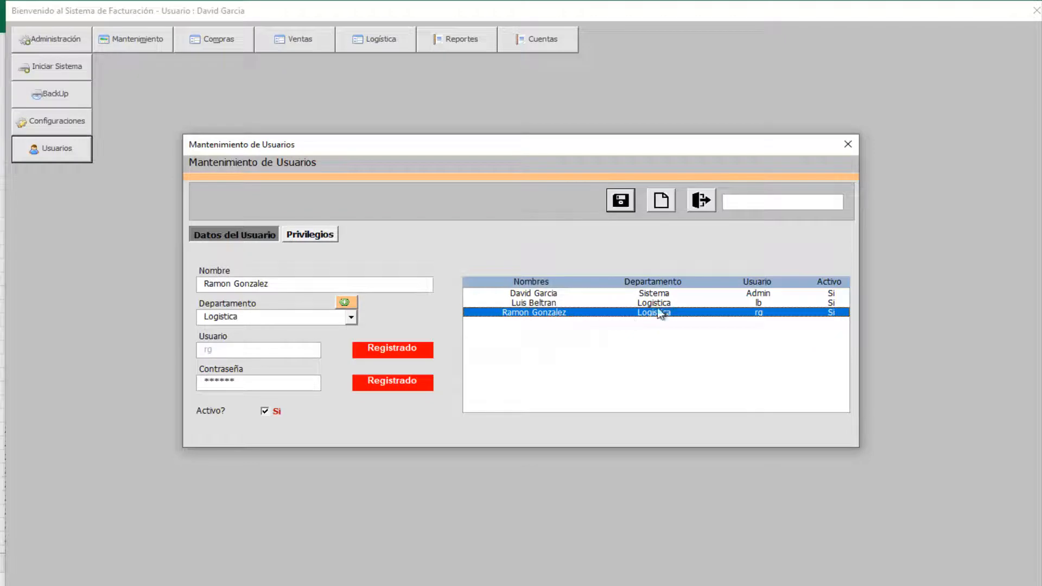
pyautogui.click(316, 239)
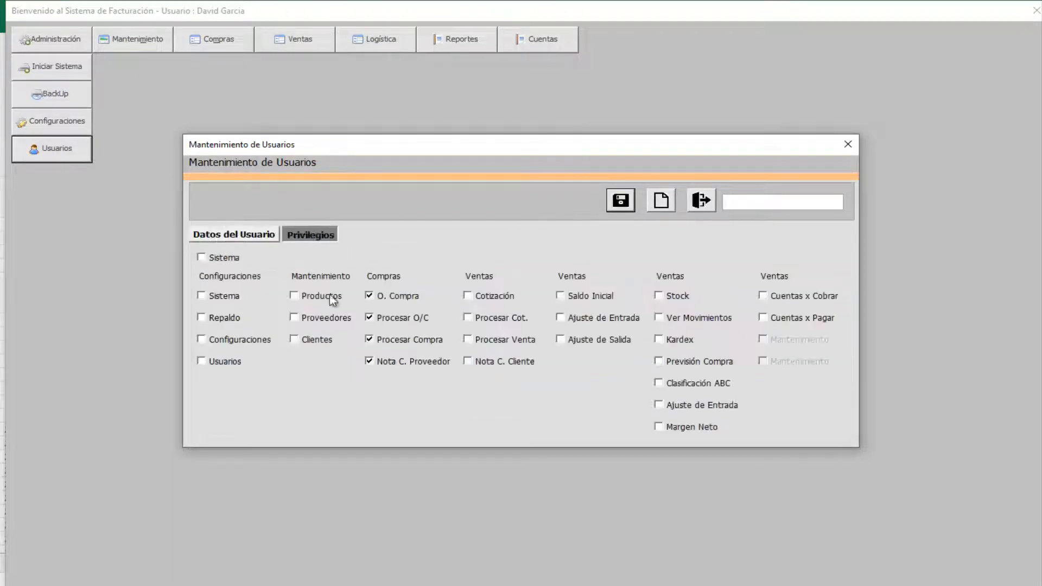
pyautogui.click(671, 199)
pyautogui.click(757, 201)
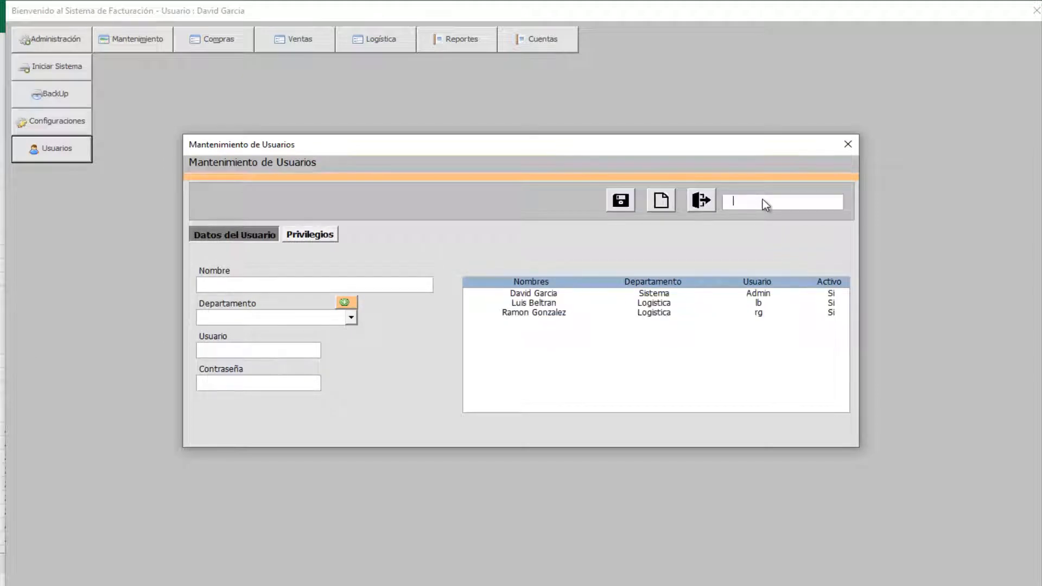
pyautogui.write('ramon')
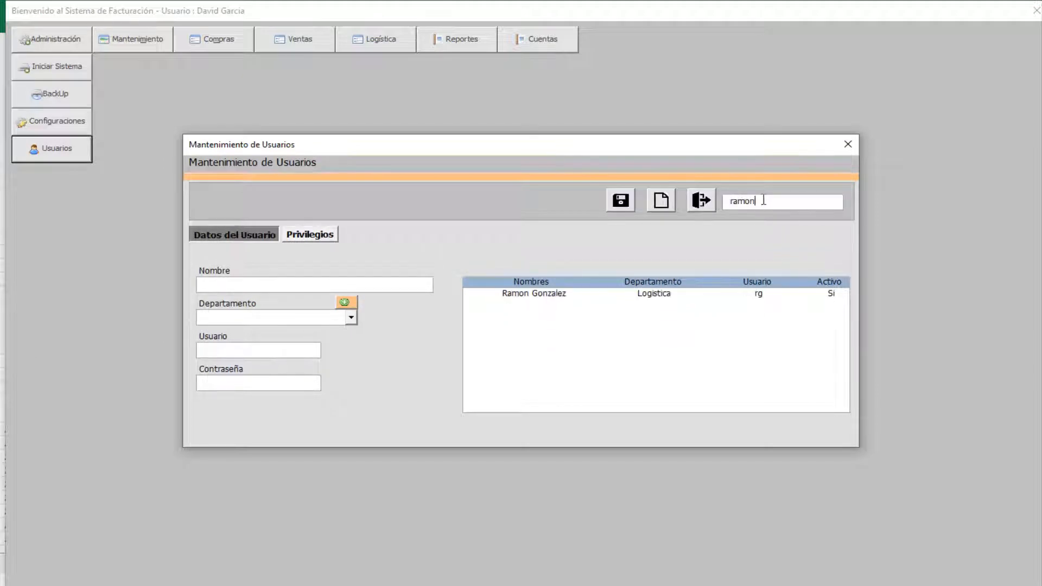
pyautogui.click(597, 293)
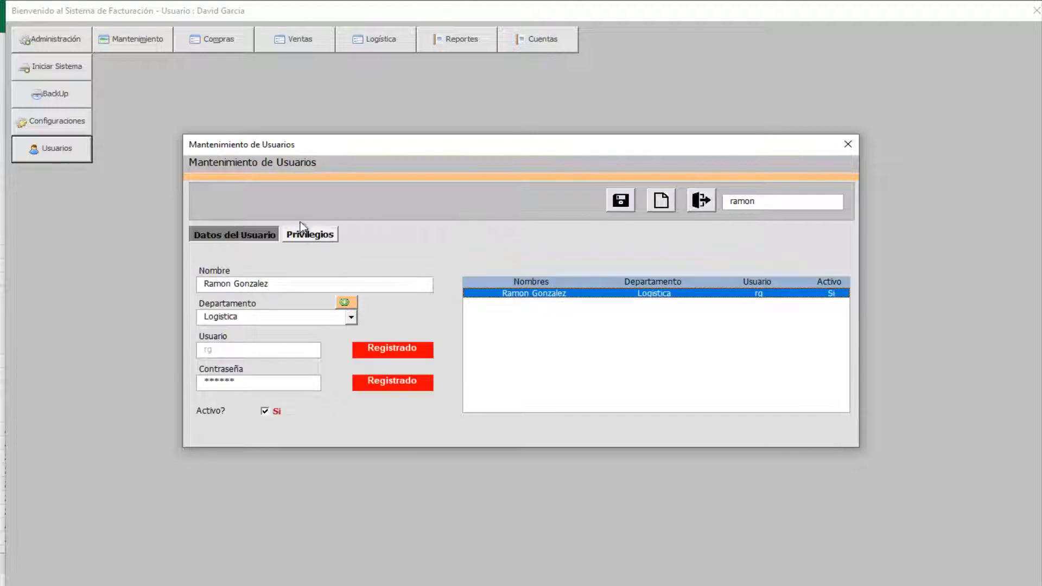
pyautogui.click(305, 234)
pyautogui.click(261, 236)
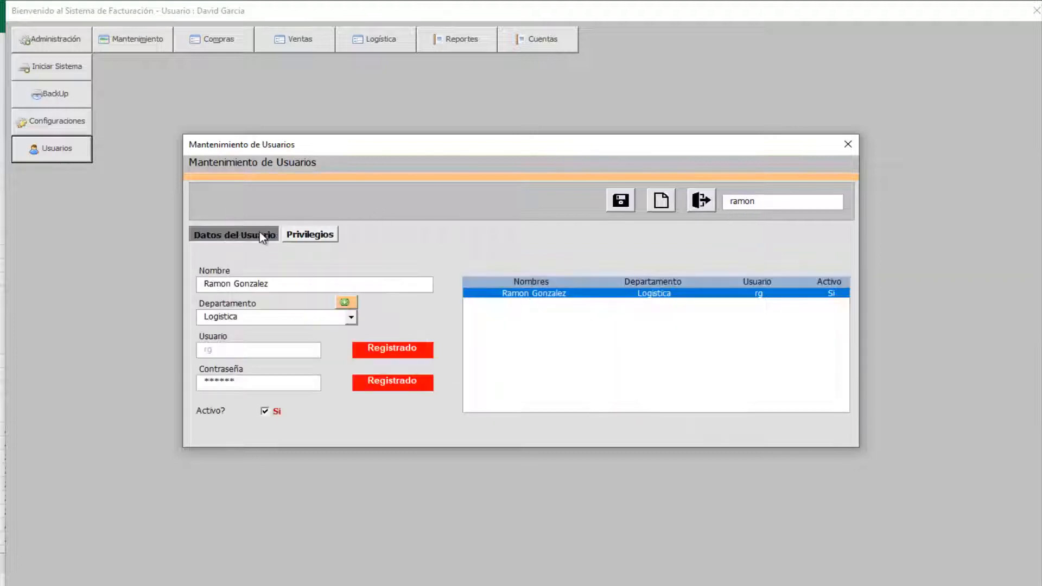
# - Clear the search, list all users again, and close user maintenance
pyautogui.moveTo(783, 201); pyautogui.dragTo(547, 201)
pyautogui.press('BackSpace')
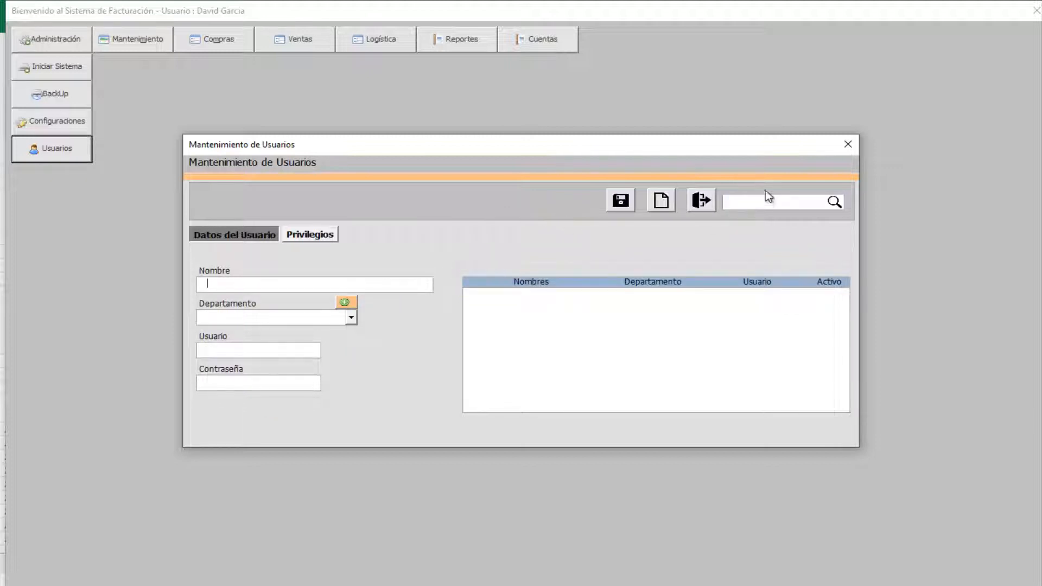
pyautogui.click(747, 199)
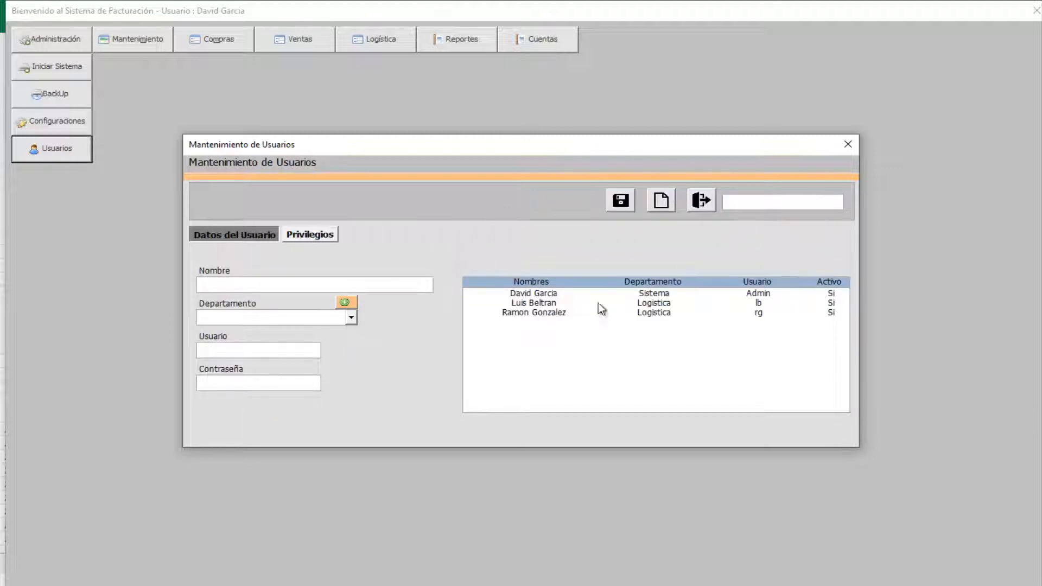
pyautogui.click(310, 235)
pyautogui.click(245, 238)
pyautogui.click(701, 201)
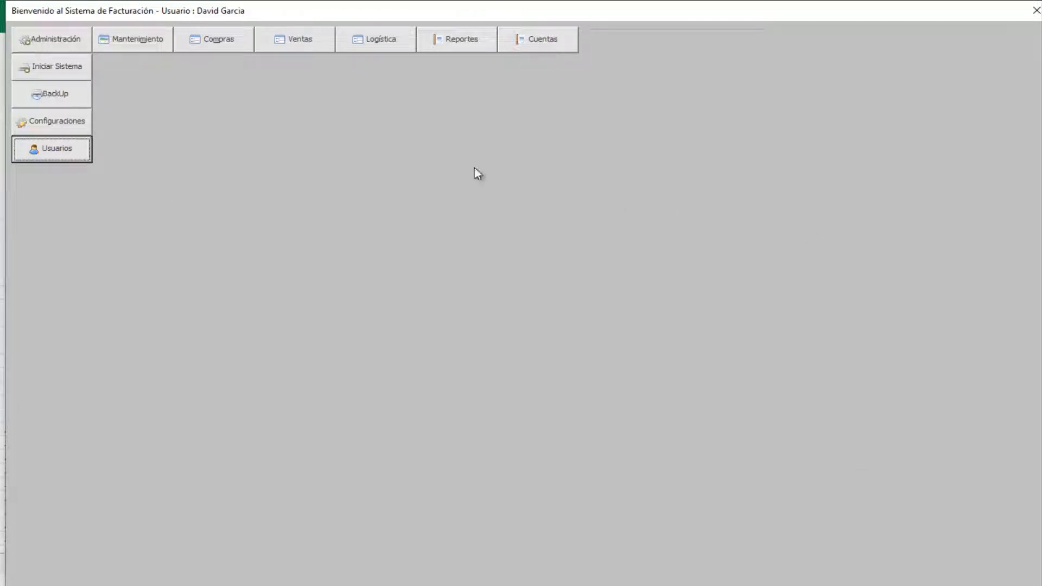
# - Open product maintenance and load codigo4, Codigo5 and Codigo6 from the product list
pyautogui.click(139, 41)
pyautogui.click(152, 64)
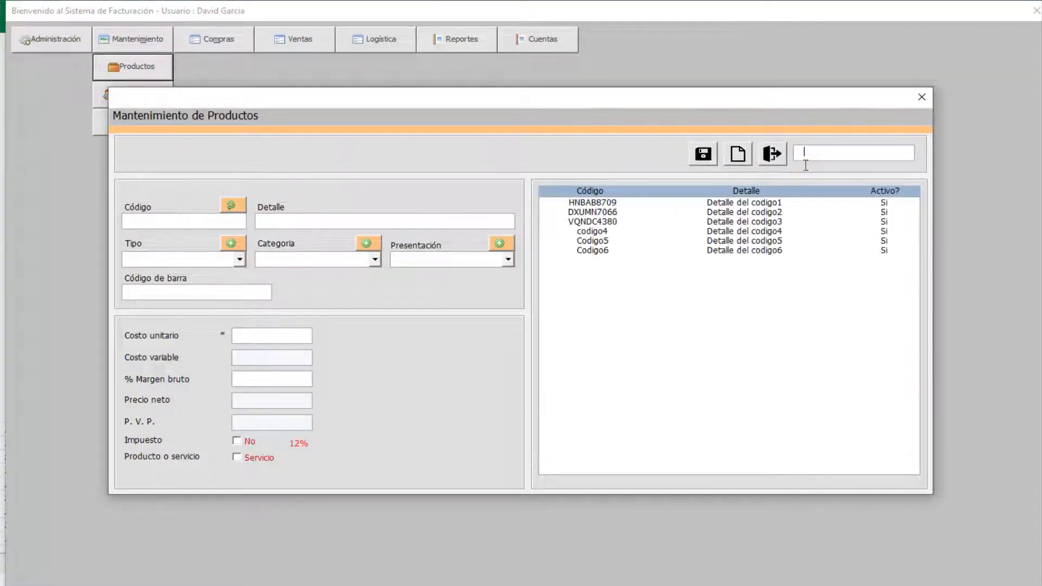
pyautogui.press('Down')
pyautogui.press('Down')
pyautogui.press('Down')
pyautogui.press('Down')
pyautogui.press('Down')
pyautogui.press('Down')
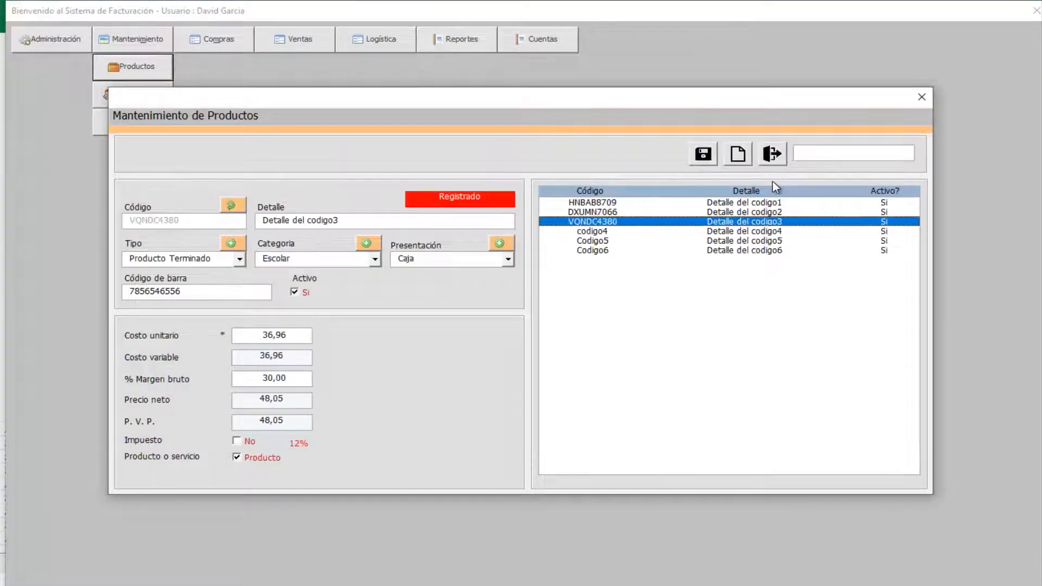
pyautogui.press('Up')
pyautogui.press('Up')
pyautogui.press('Up')
pyautogui.click(632, 232)
pyautogui.click(611, 240)
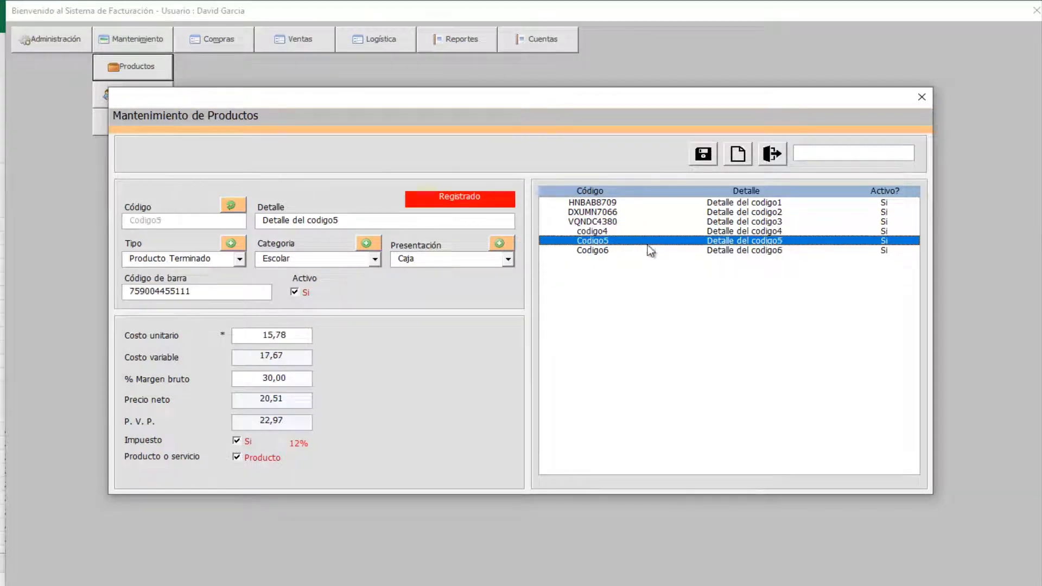
pyautogui.click(622, 252)
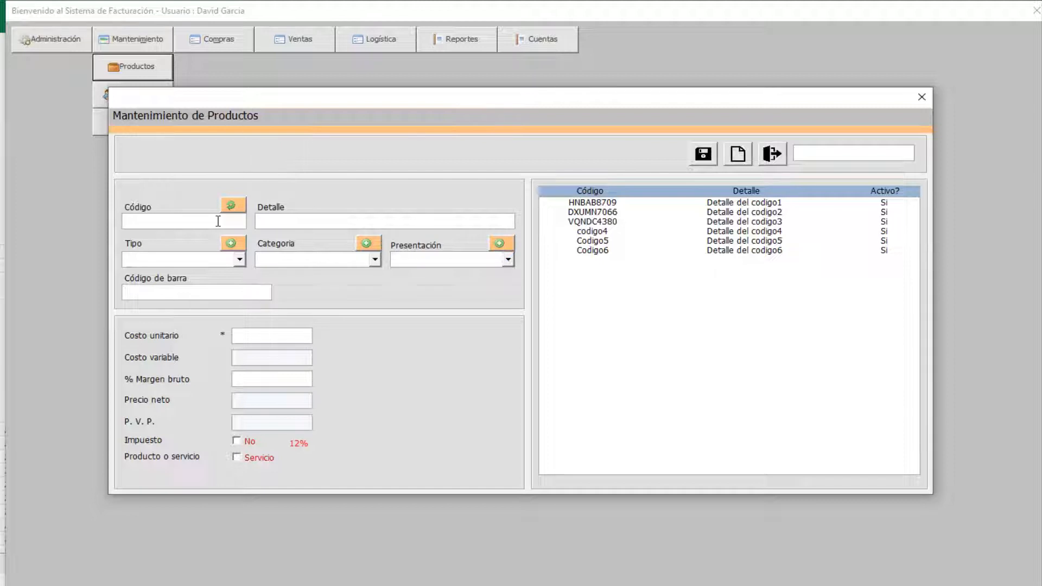
pyautogui.write('Codigo7')
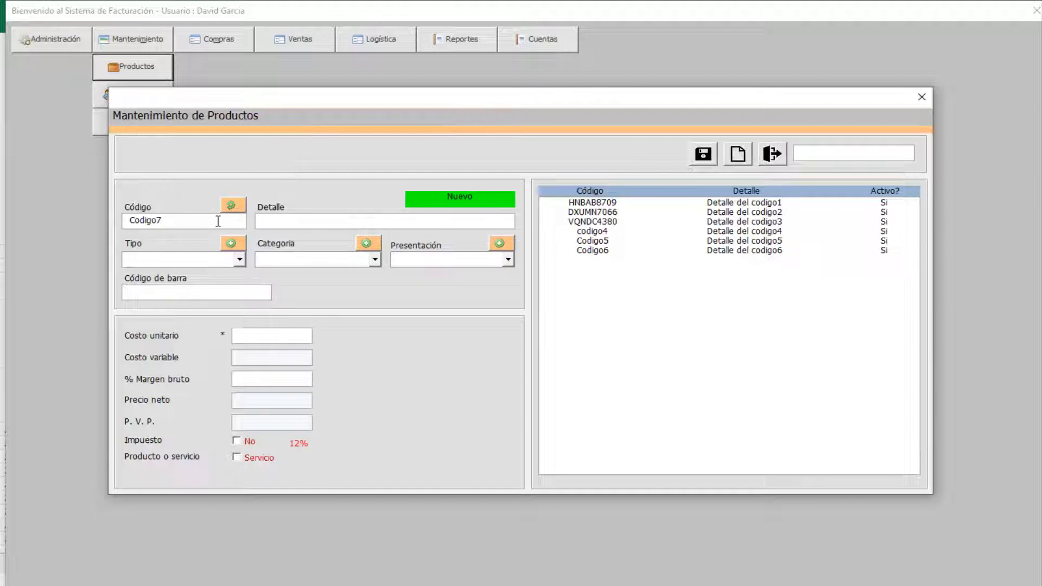
pyautogui.press('Tab')
pyautogui.write('Detalle del codigo 7')
pyautogui.press('Down')
pyautogui.press('Tab')
pyautogui.press('Down')
pyautogui.press('Tab')
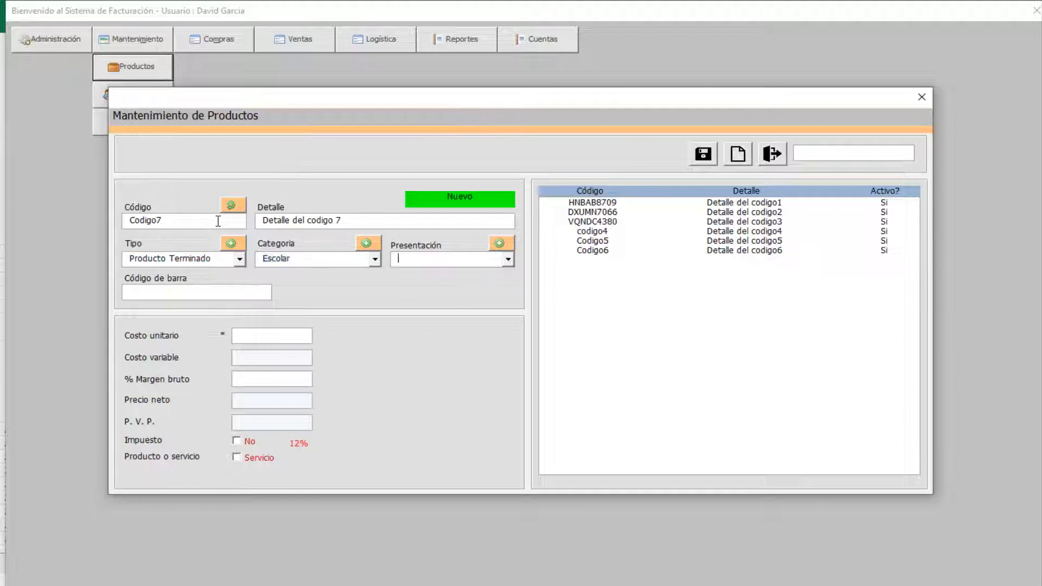
pyautogui.press('Down')
pyautogui.press('Tab')
pyautogui.write('7590033001212')
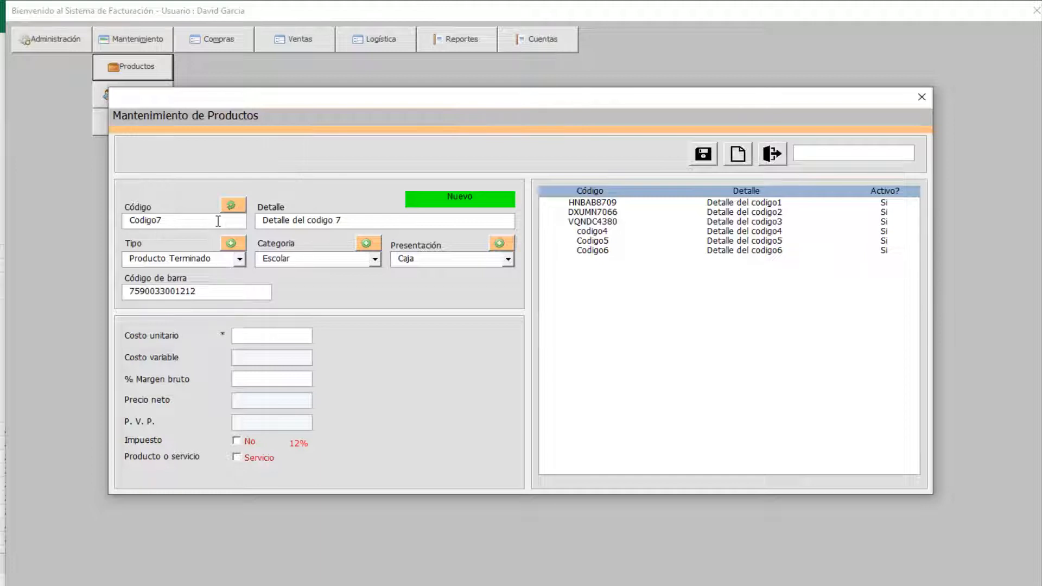
pyautogui.press('Tab')
pyautogui.write('157,63')
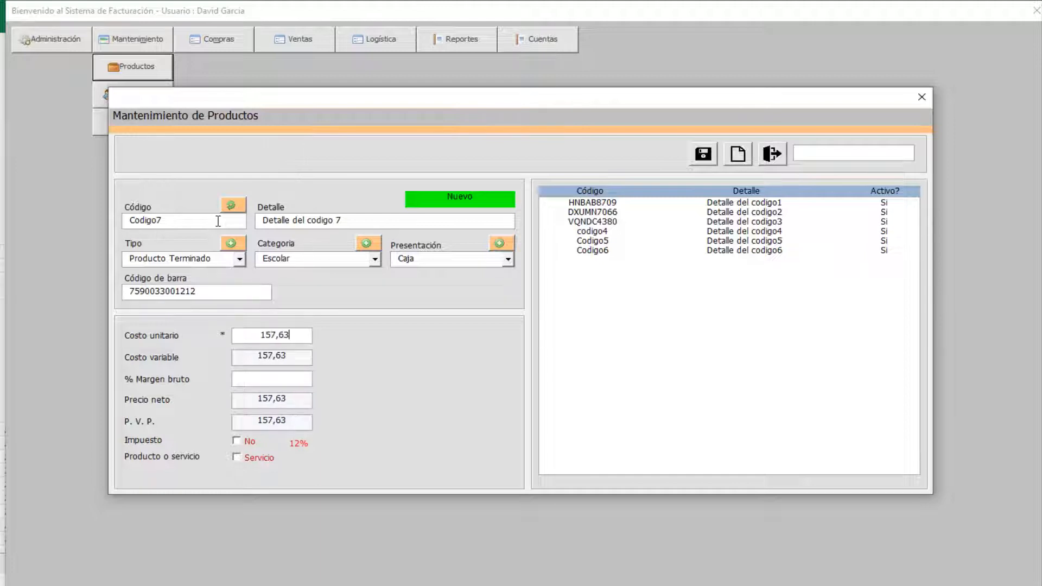
pyautogui.write('30')
# - Mark it as a taxed product and save it to the product list
pyautogui.click(256, 456)
pyautogui.click(256, 446)
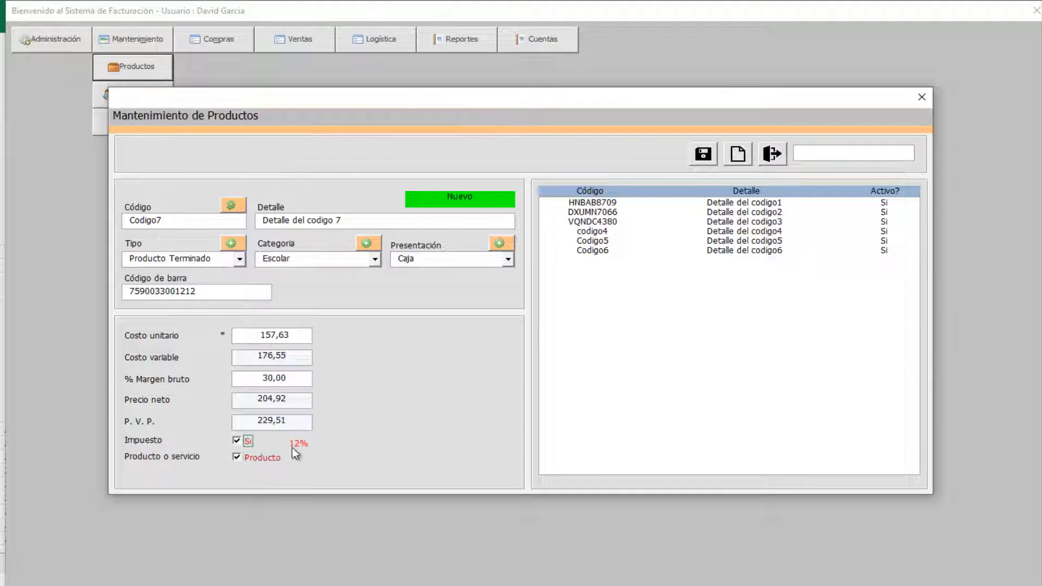
pyautogui.click(702, 154)
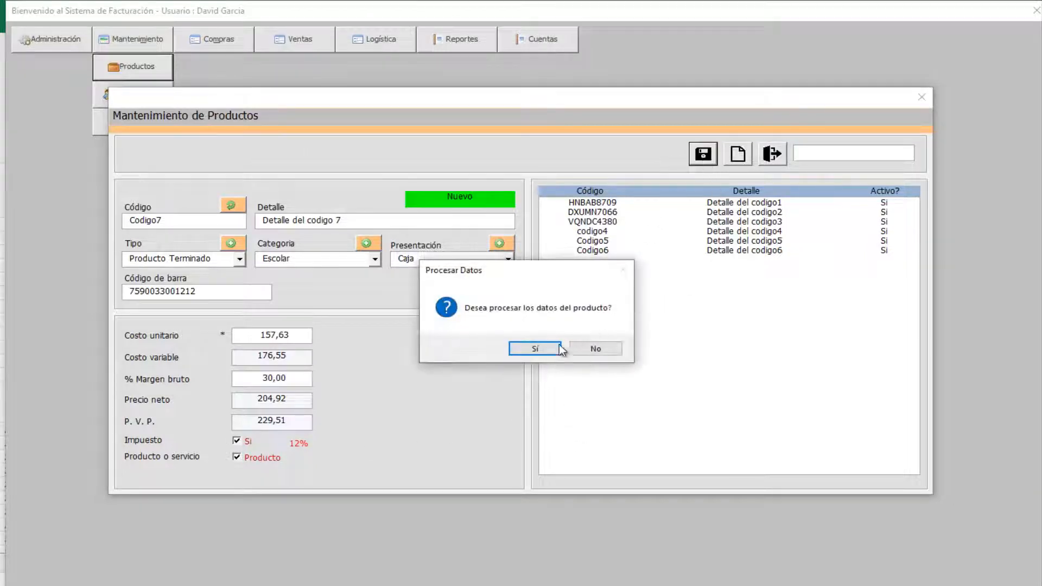
pyautogui.click(536, 349)
pyautogui.click(590, 350)
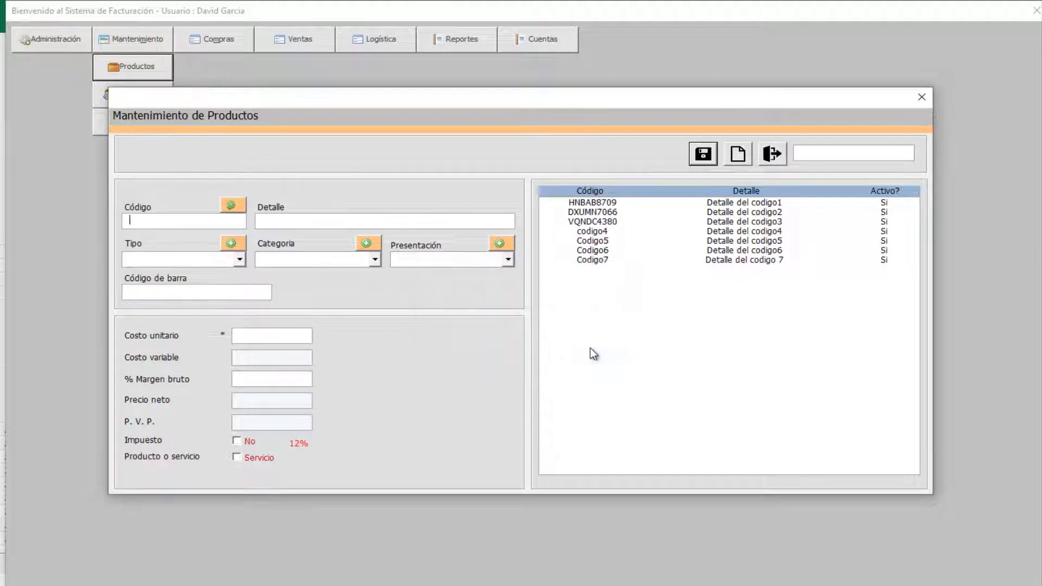
# - Untick Impuesto on Codigo7 and save it at P.V.P. 204,92
pyautogui.click(654, 261)
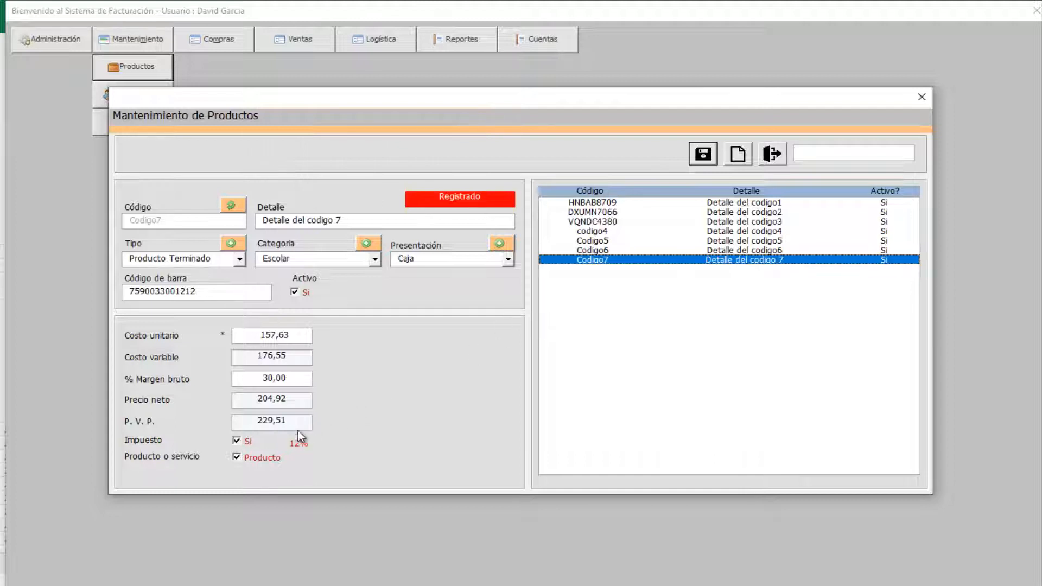
pyautogui.click(246, 443)
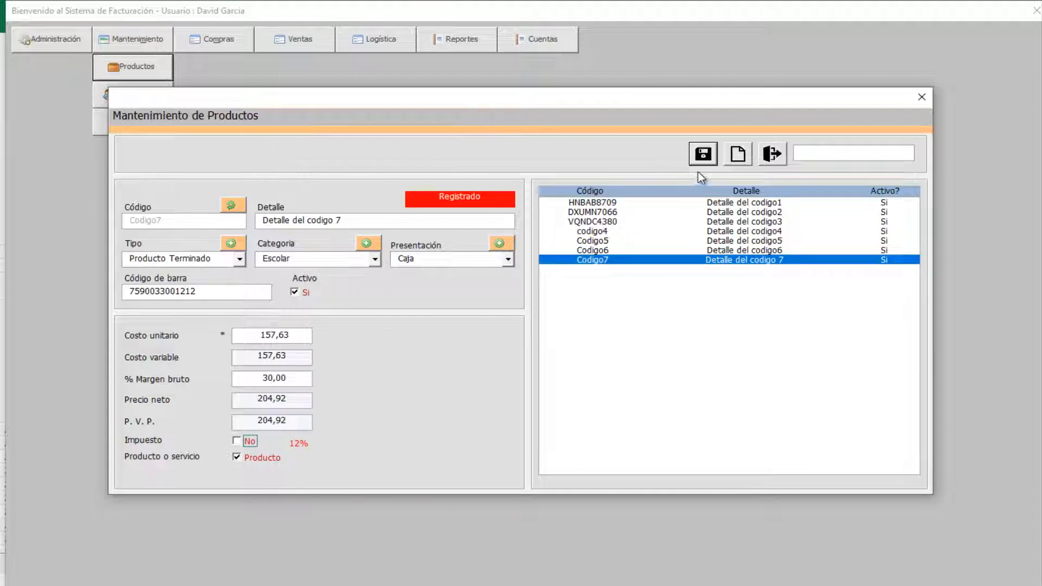
pyautogui.click(701, 157)
pyautogui.click(544, 347)
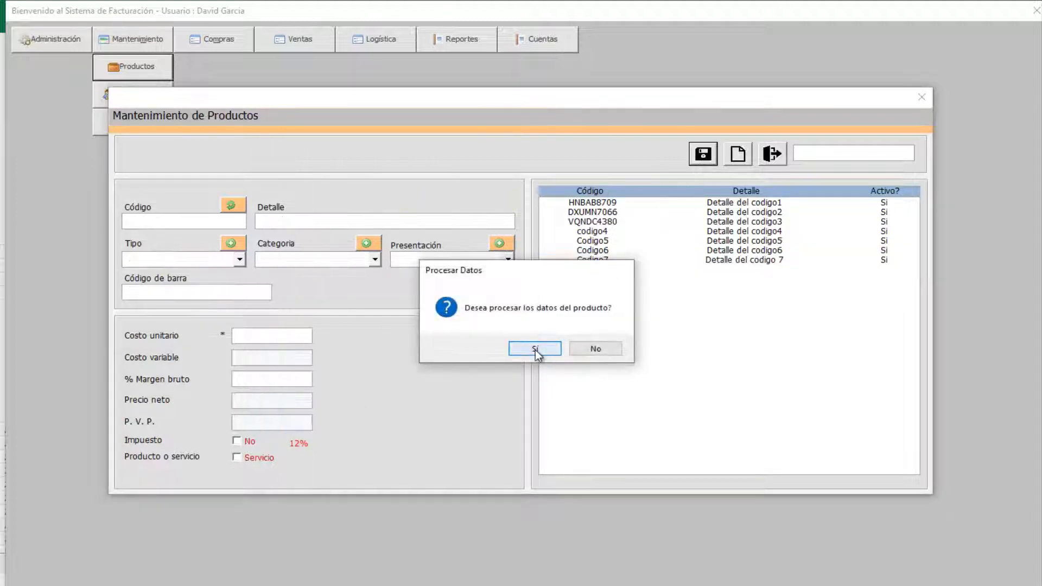
pyautogui.click(587, 348)
# - Step through the records to verify Codigo7's change, then close product maintenance
pyautogui.click(672, 250)
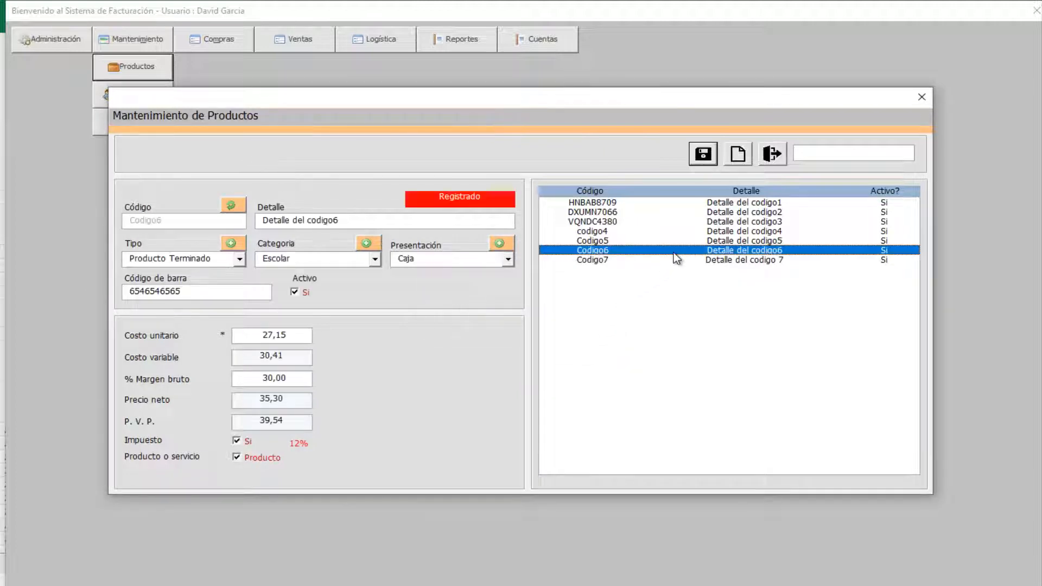
pyautogui.press('Down')
pyautogui.press('Up')
pyautogui.press('Up')
pyautogui.press('Up')
pyautogui.press('Up')
pyautogui.press('Up')
pyautogui.press('Up')
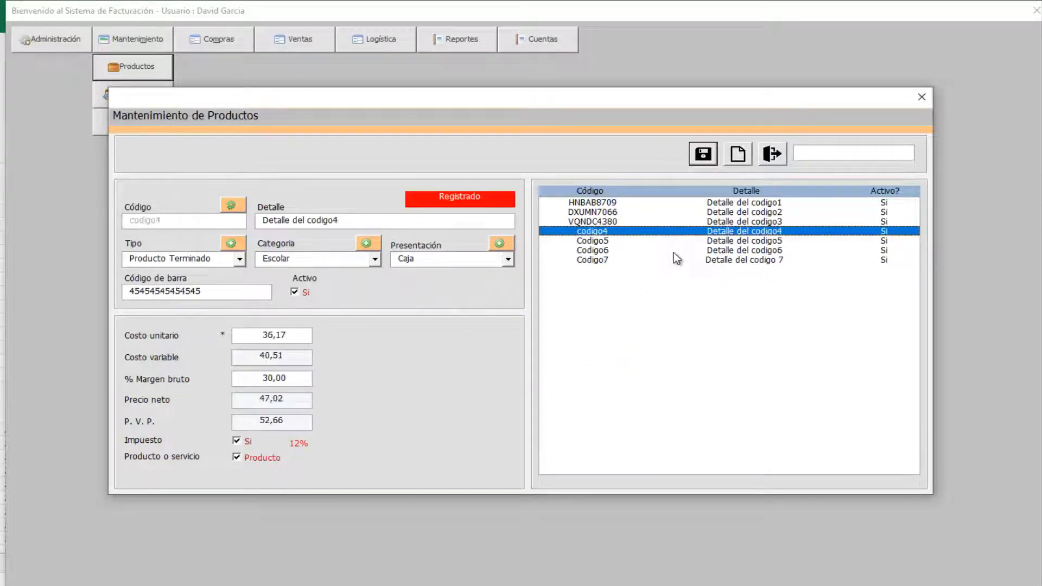
pyautogui.press('Down')
pyautogui.press('Down')
pyautogui.press('Down')
pyautogui.press('Down')
pyautogui.press('Down')
pyautogui.press('Down')
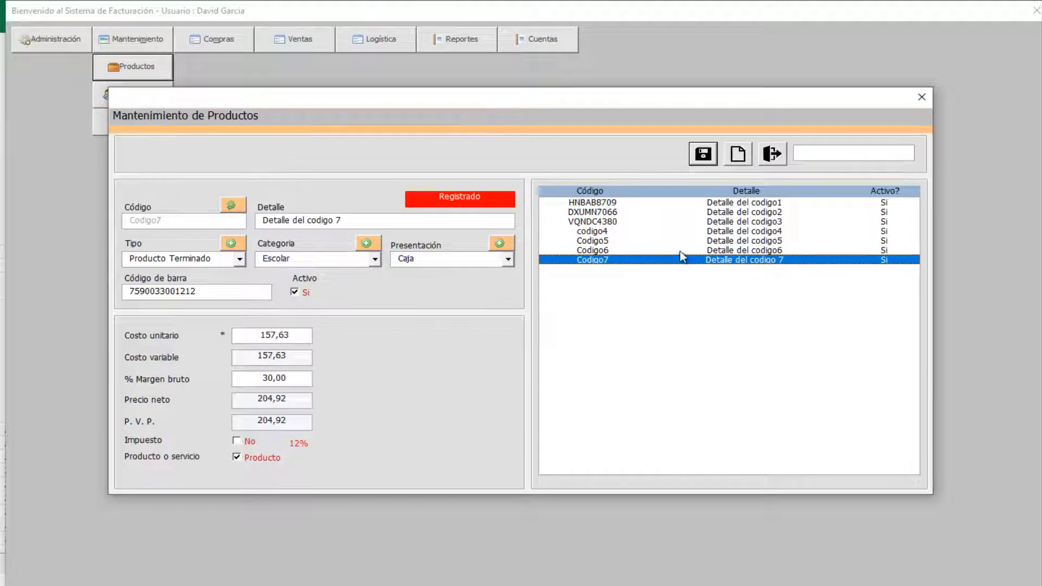
pyautogui.click(771, 154)
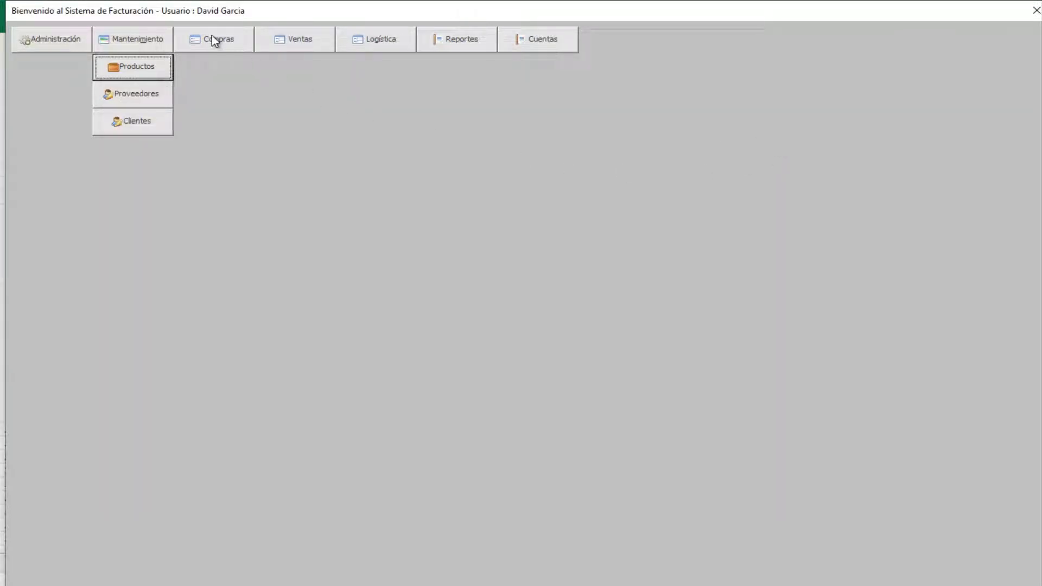
pyautogui.click(138, 95)
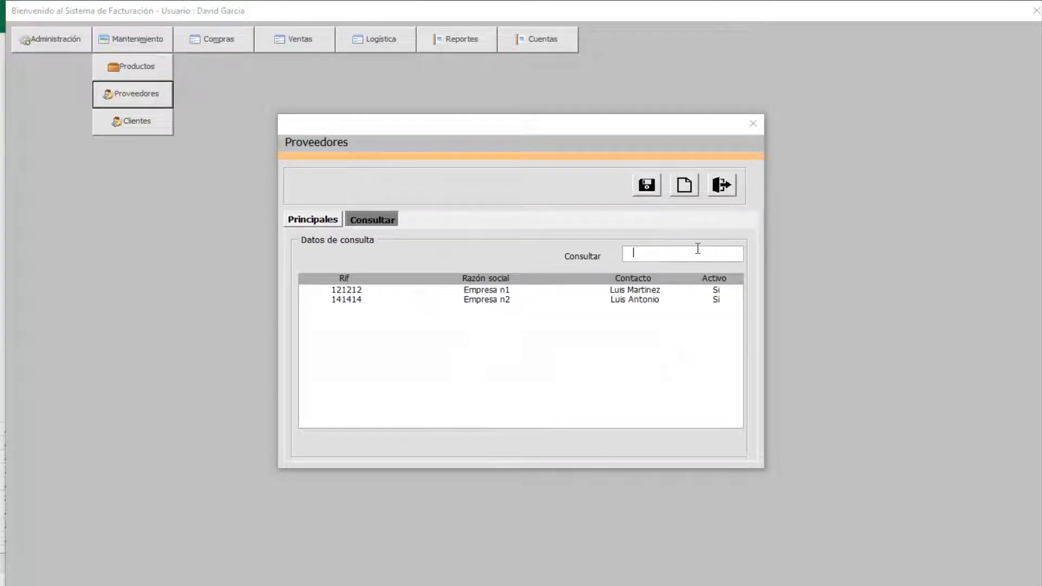
pyautogui.press('Down')
pyautogui.press('Down')
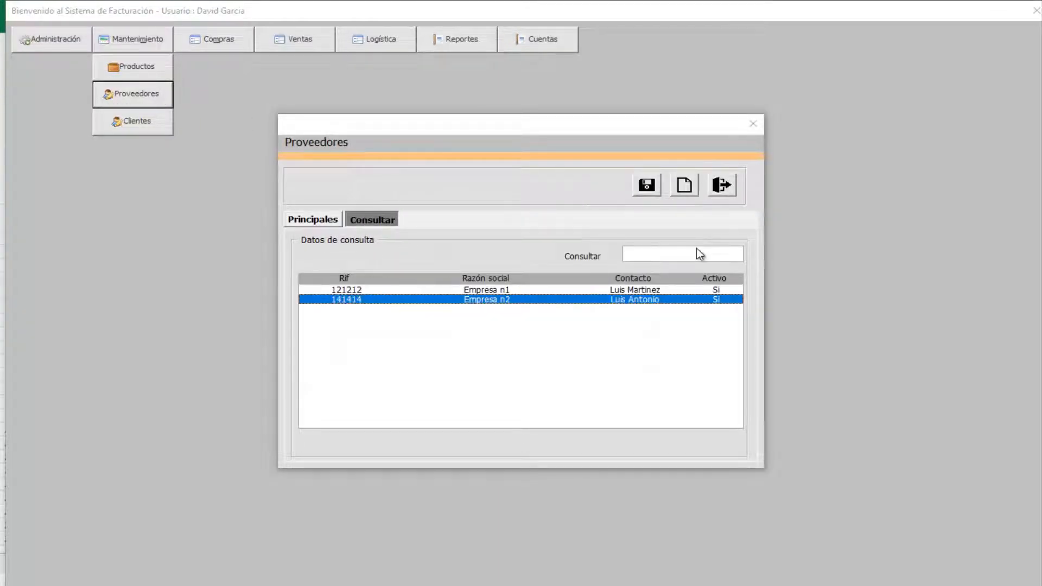
pyautogui.press('Return')
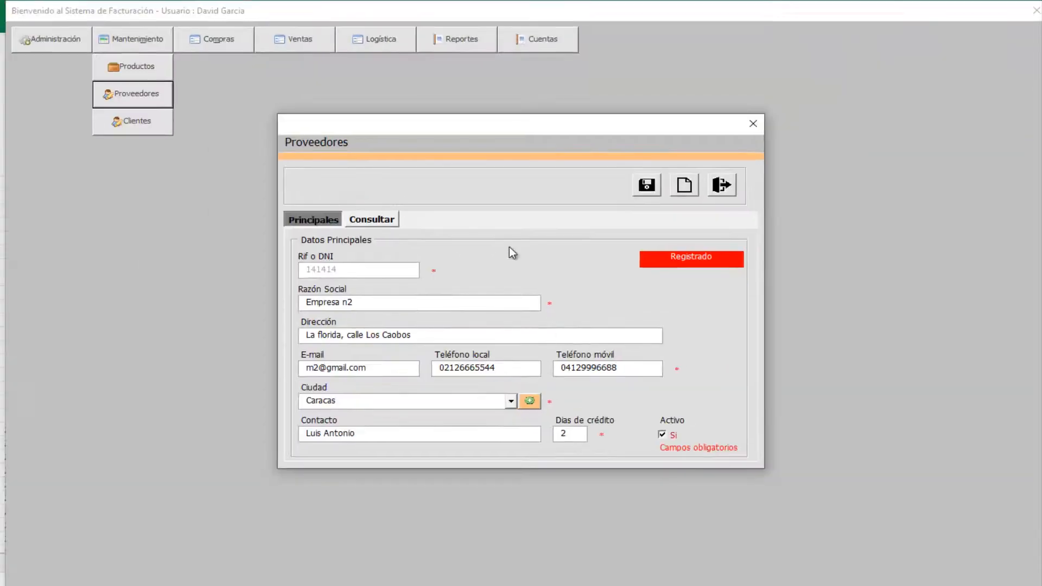
pyautogui.click(390, 222)
pyautogui.click(324, 221)
pyautogui.click(723, 187)
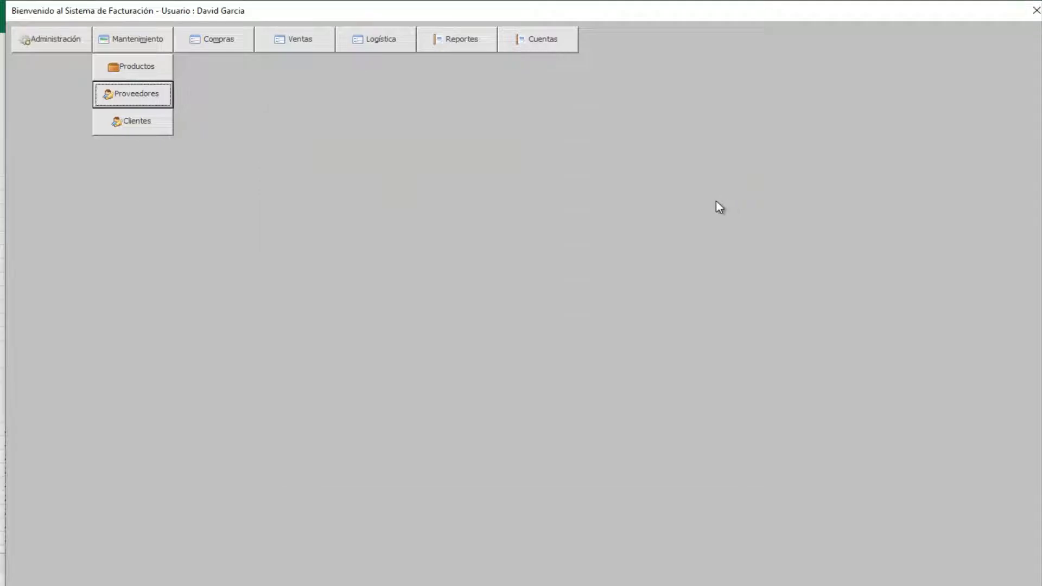
# - Start a new purchase order for Empresa n1 with a 1500-unit HNBAB8709 line
pyautogui.click(241, 40)
pyautogui.click(222, 73)
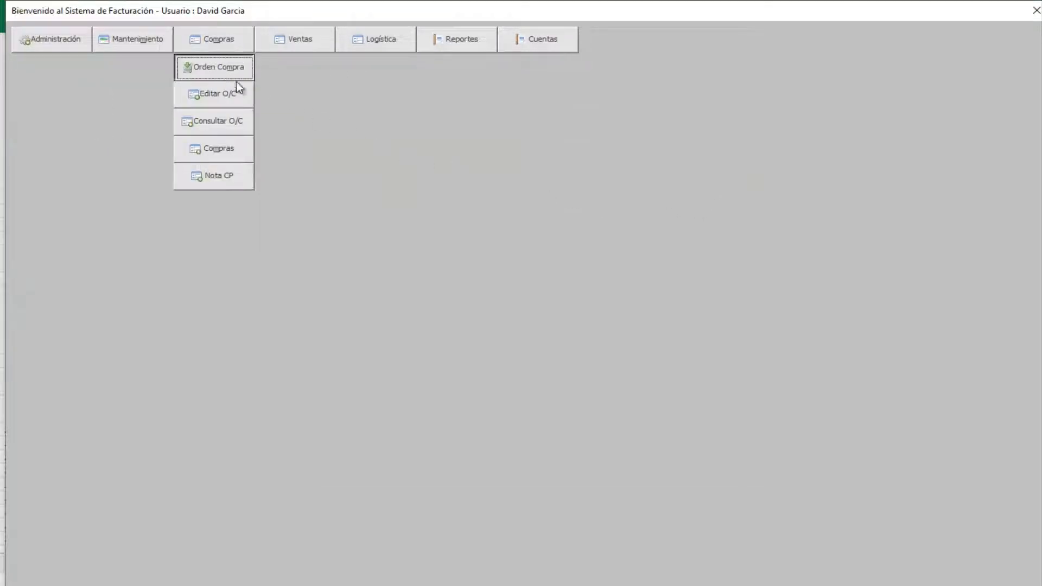
pyautogui.press('Down')
pyautogui.press('Down')
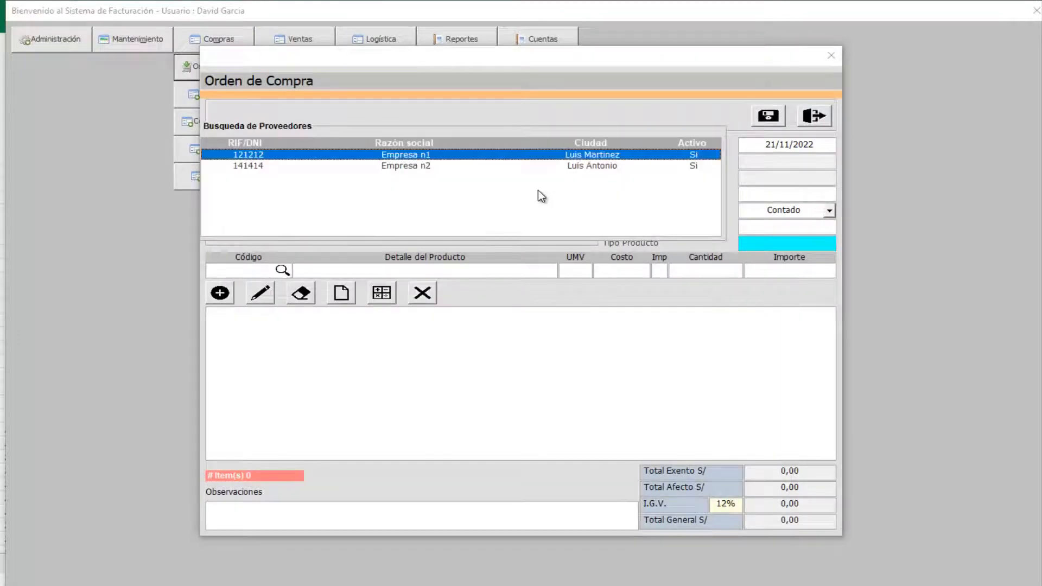
pyautogui.press('Return')
pyautogui.press('Down')
pyautogui.press('Down')
pyautogui.press('Return')
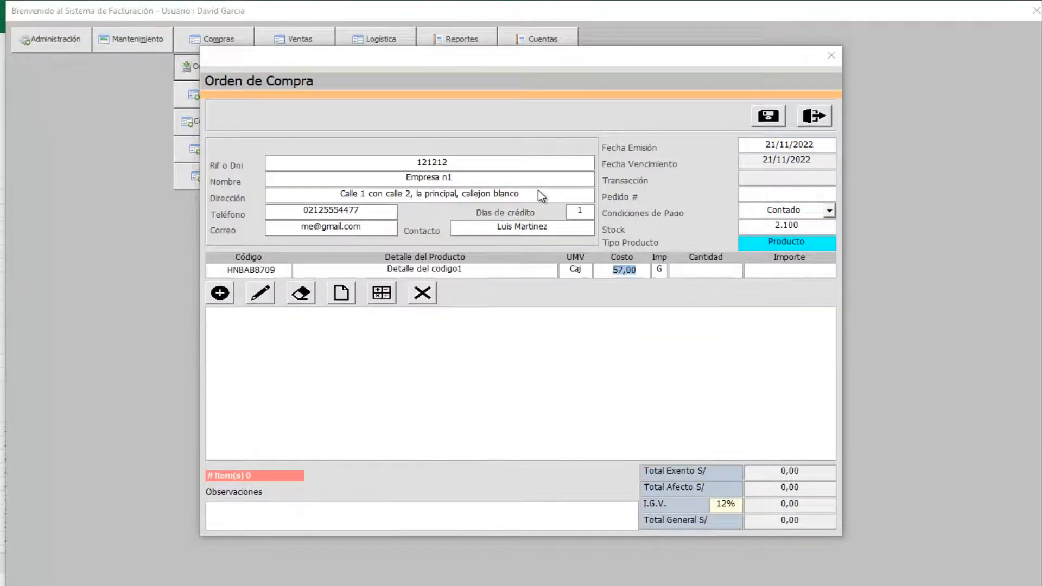
pyautogui.press('Return')
pyautogui.write('1500')
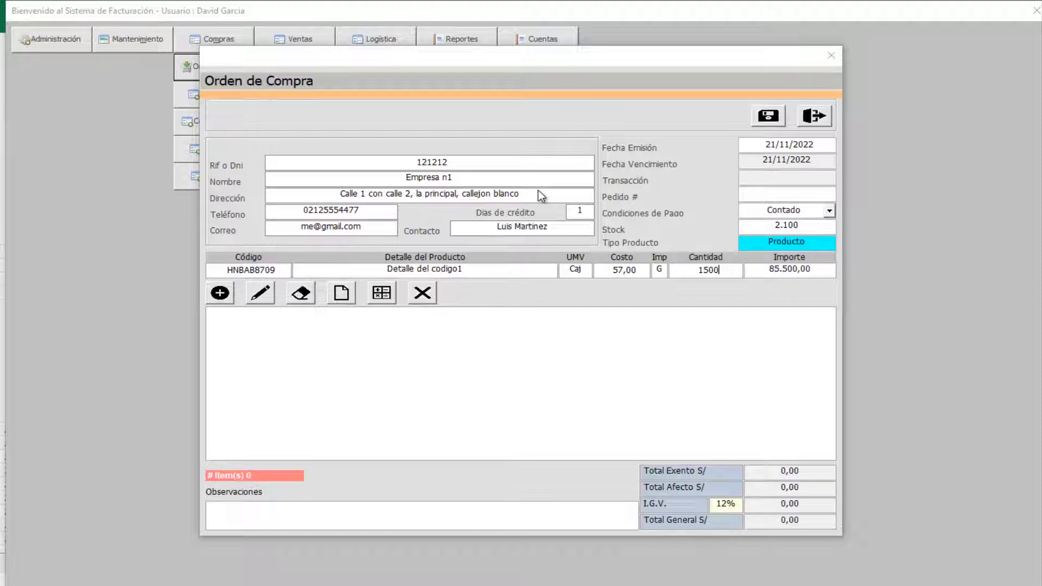
pyautogui.press('Return')
# - Add order lines DXUMN7066 (300), VQNDC4380 (5.400) and Codigo7 (9.600)
pyautogui.press('Down')
pyautogui.press('Down')
pyautogui.press('Down')
pyautogui.press('Return')
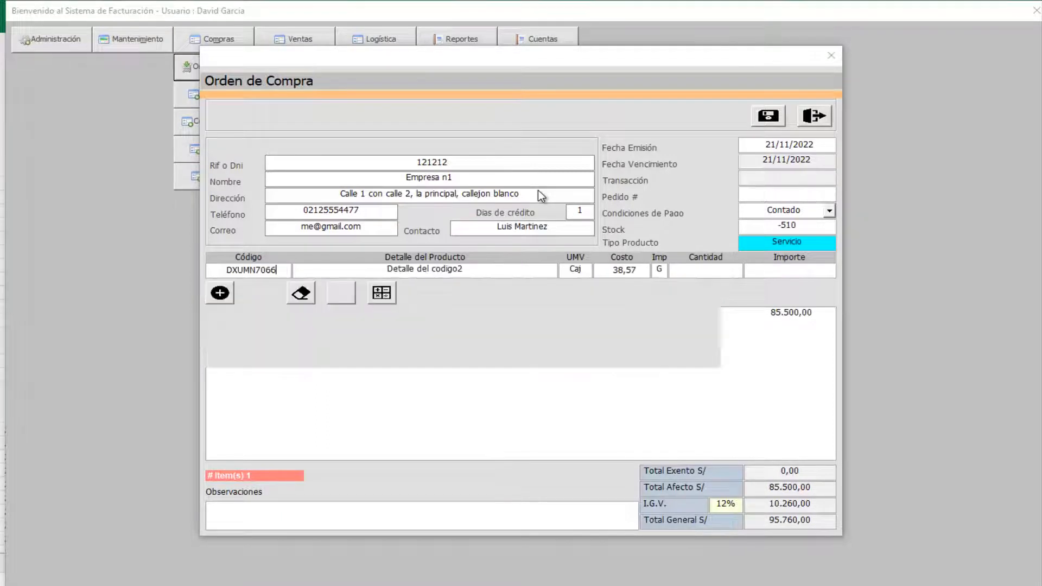
pyautogui.press('Return')
pyautogui.write('300')
pyautogui.press('Return')
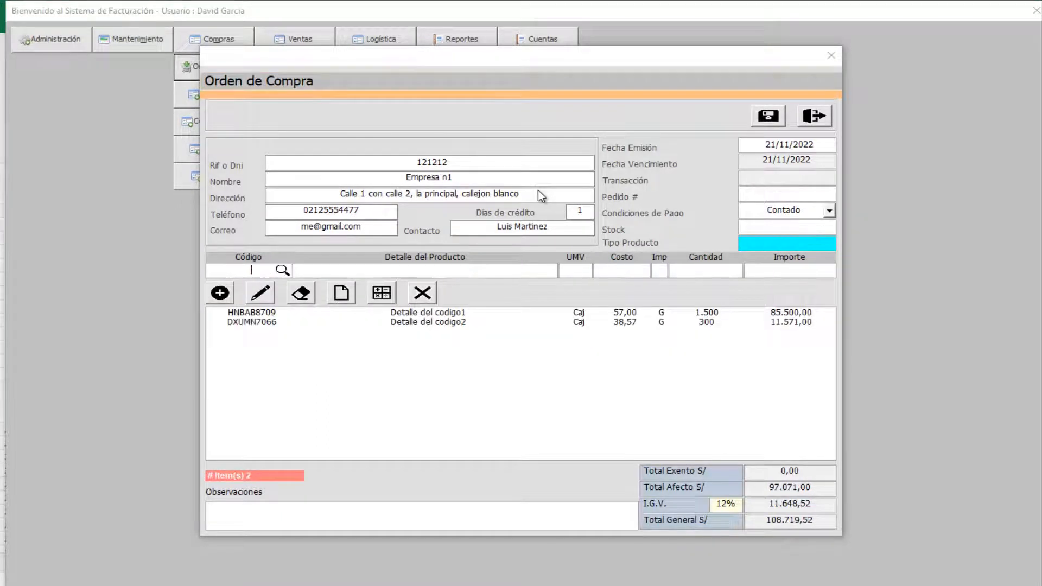
pyautogui.press('Down')
pyautogui.press('Down')
pyautogui.press('Return')
pyautogui.press('Return')
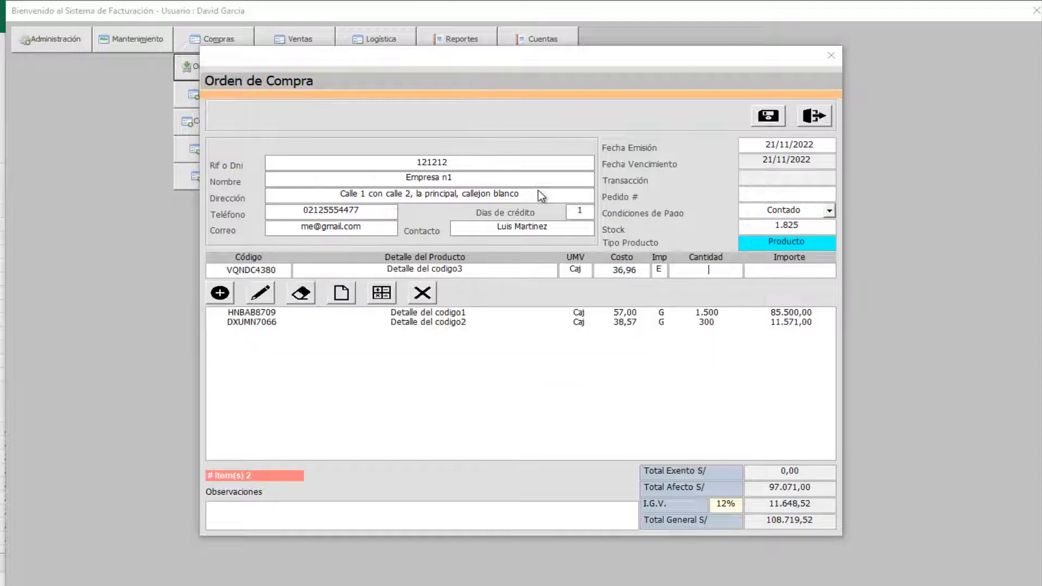
pyautogui.write('5400')
pyautogui.press('Return')
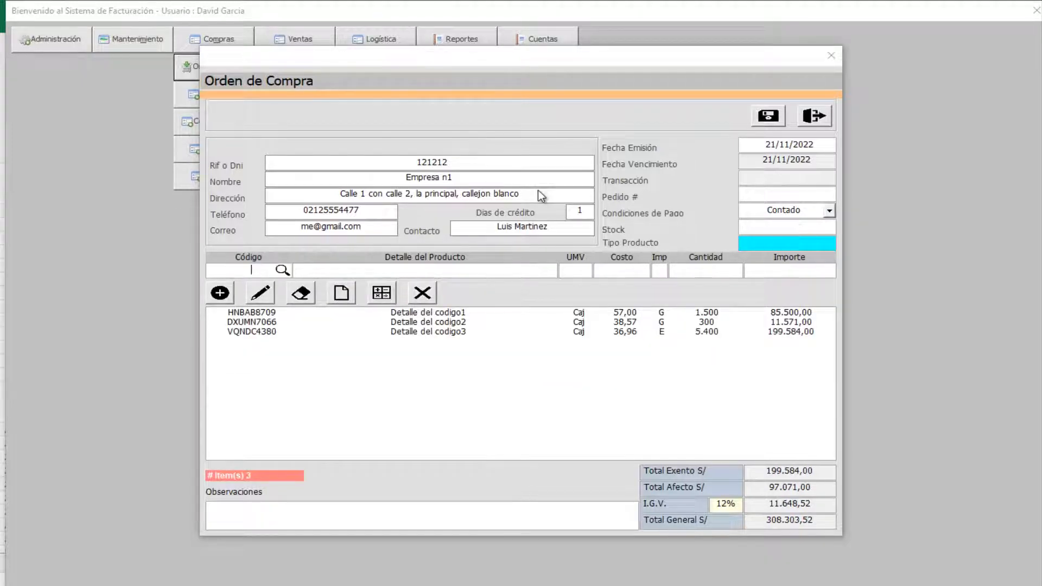
pyautogui.press('Down')
pyautogui.press('Down')
pyautogui.press('Down')
pyautogui.press('Down')
pyautogui.press('Down')
pyautogui.press('Down')
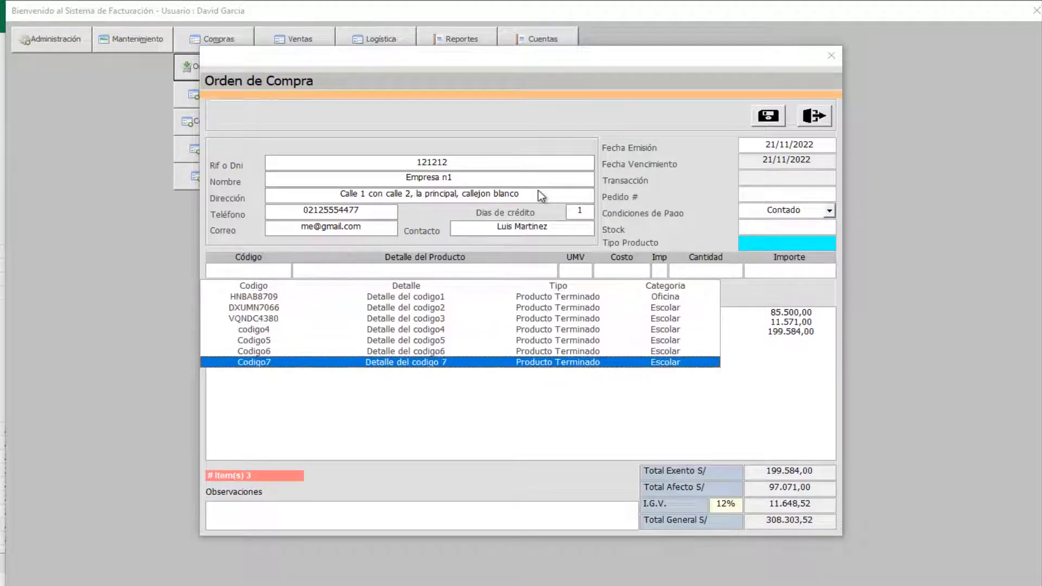
pyautogui.press('Return')
pyautogui.write('9600')
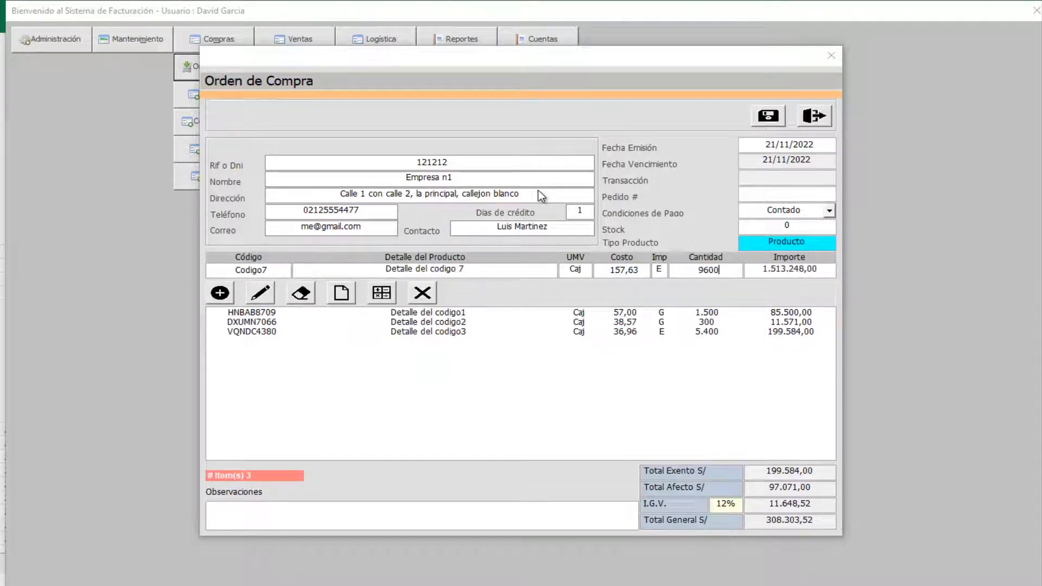
pyautogui.press('Return')
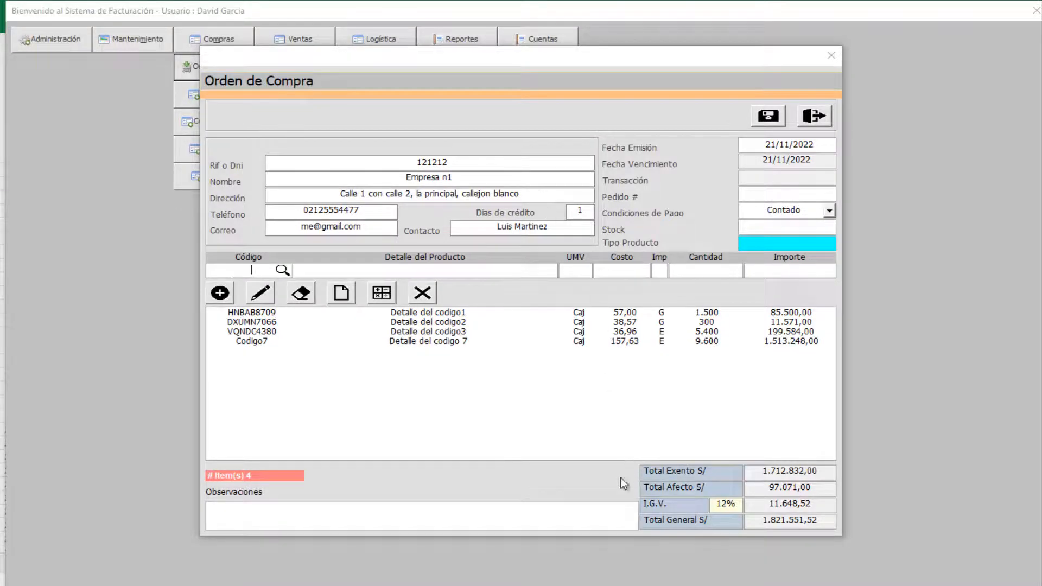
pyautogui.click(553, 507)
# - Note 'Prueba.', enter order number 654664, and set payment terms to Crédito
pyautogui.write('Prueba.')
pyautogui.click(791, 195)
pyautogui.write('654664')
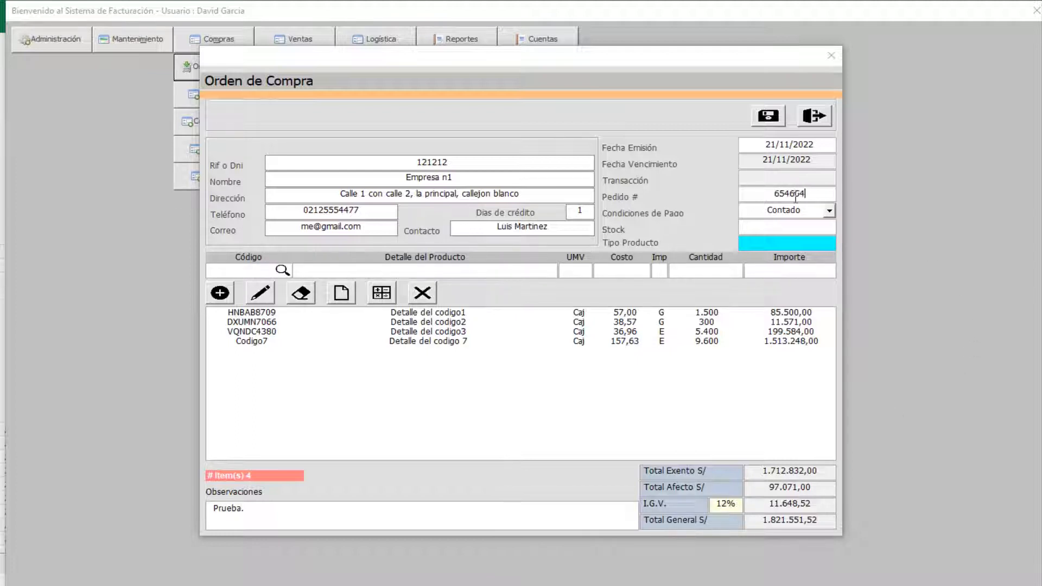
pyautogui.click(829, 212)
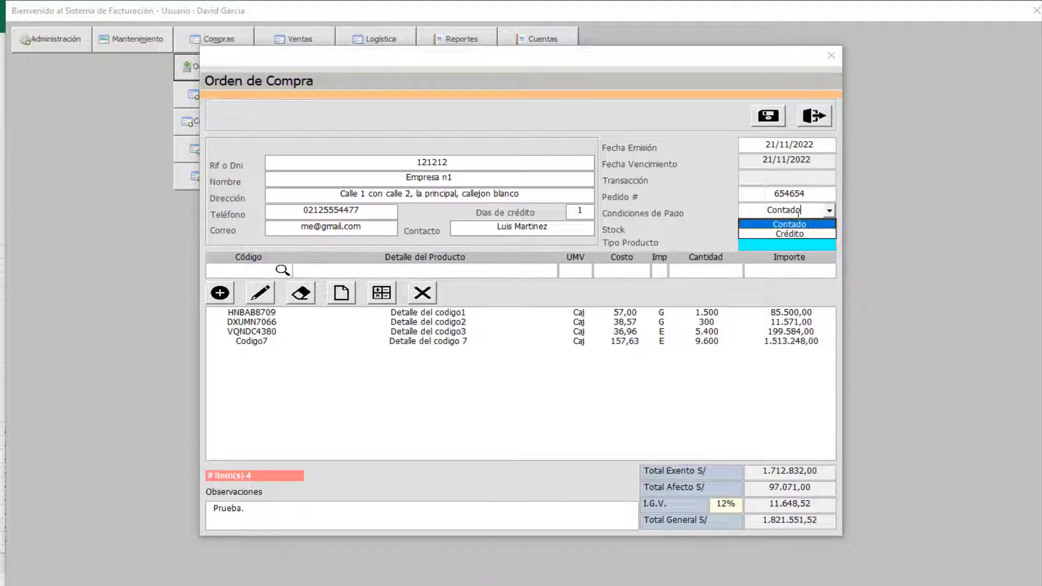
pyautogui.click(786, 234)
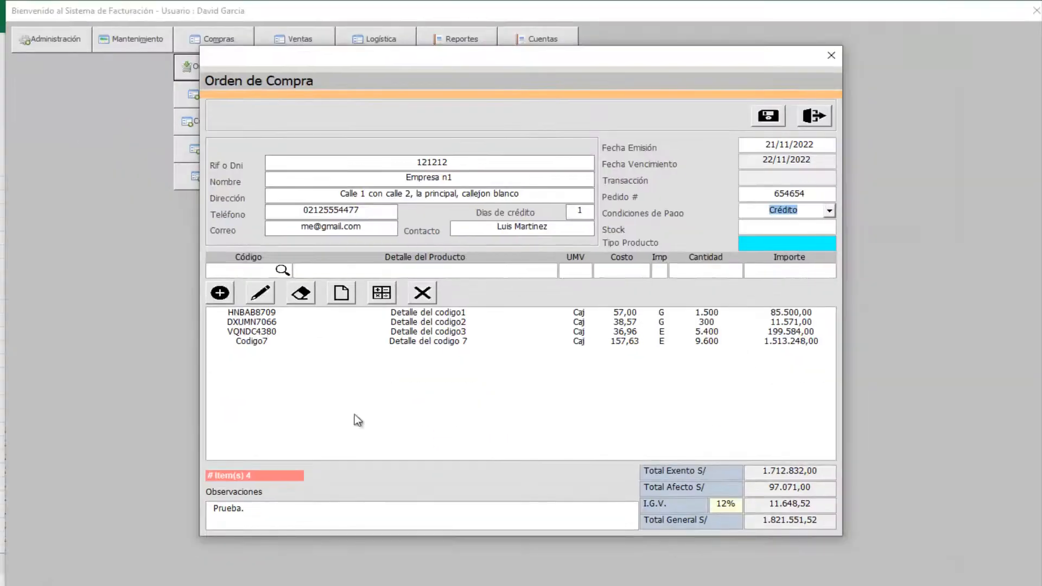
# - Save the purchase order and decline printing it
pyautogui.click(767, 115)
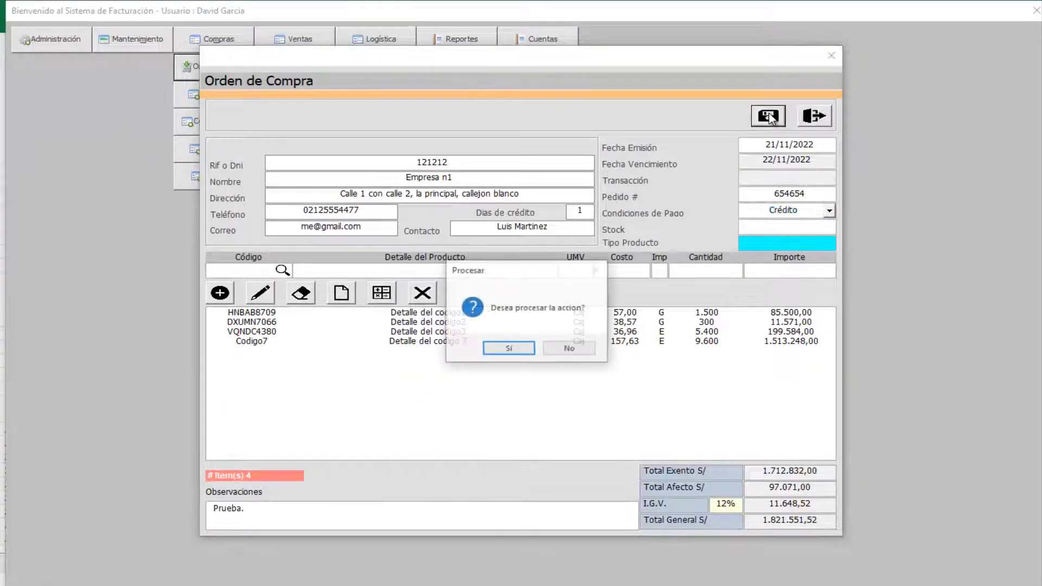
pyautogui.click(510, 348)
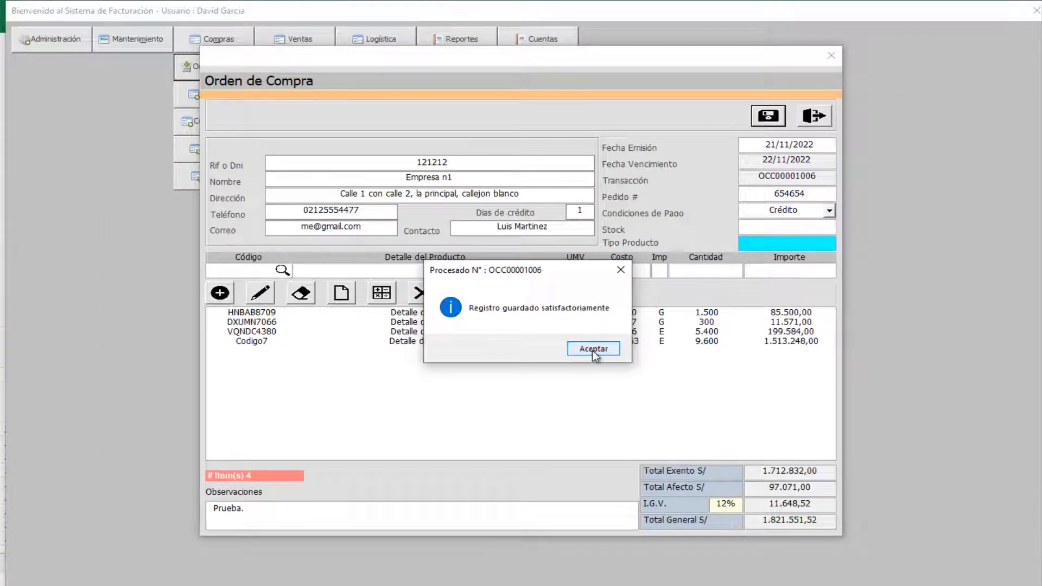
pyautogui.click(592, 351)
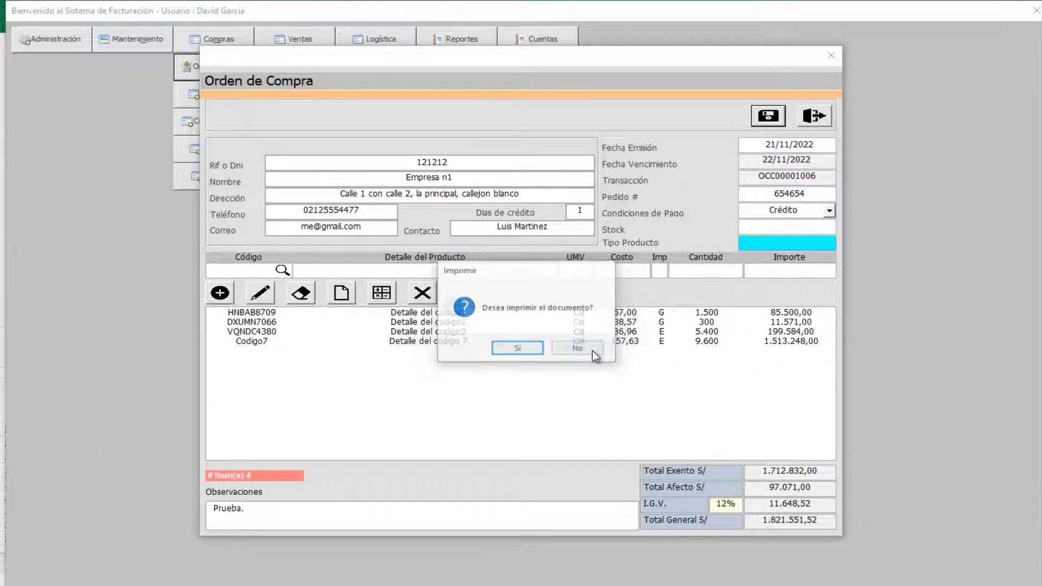
pyautogui.click(592, 351)
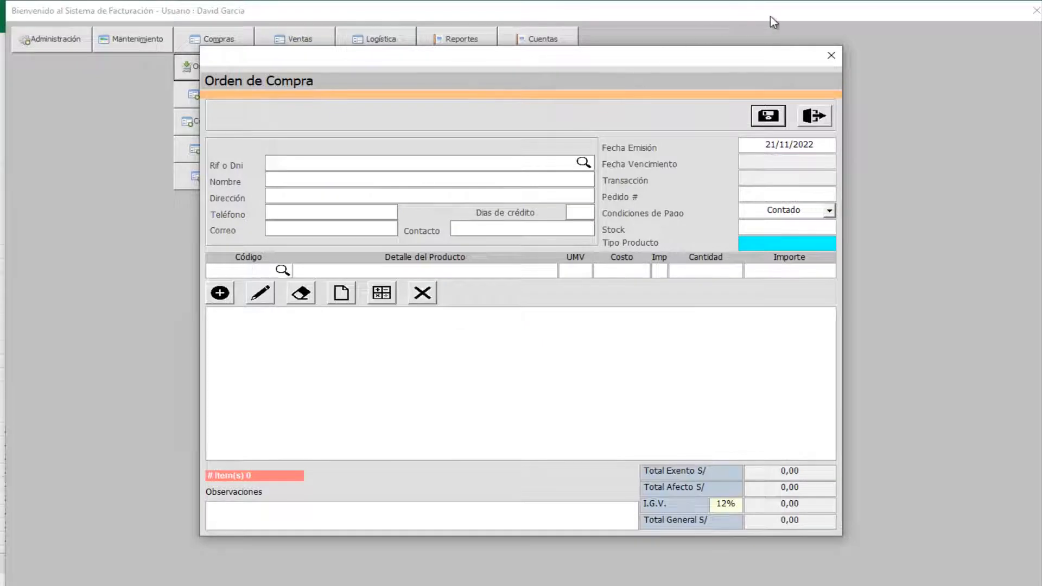
# - Load the newly saved pending purchase order into the Editar O/C form
pyautogui.click(826, 49)
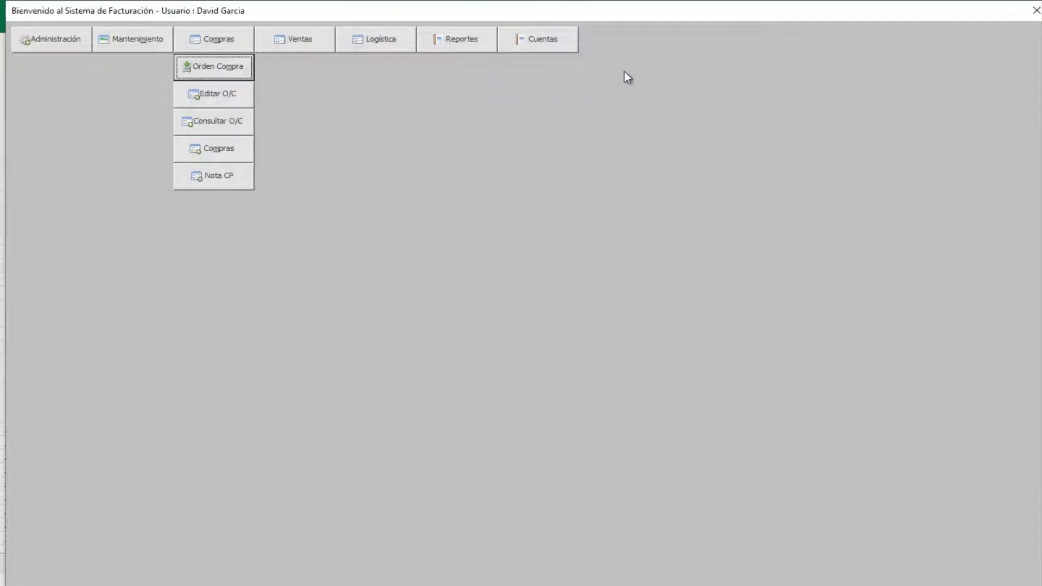
pyautogui.click(217, 93)
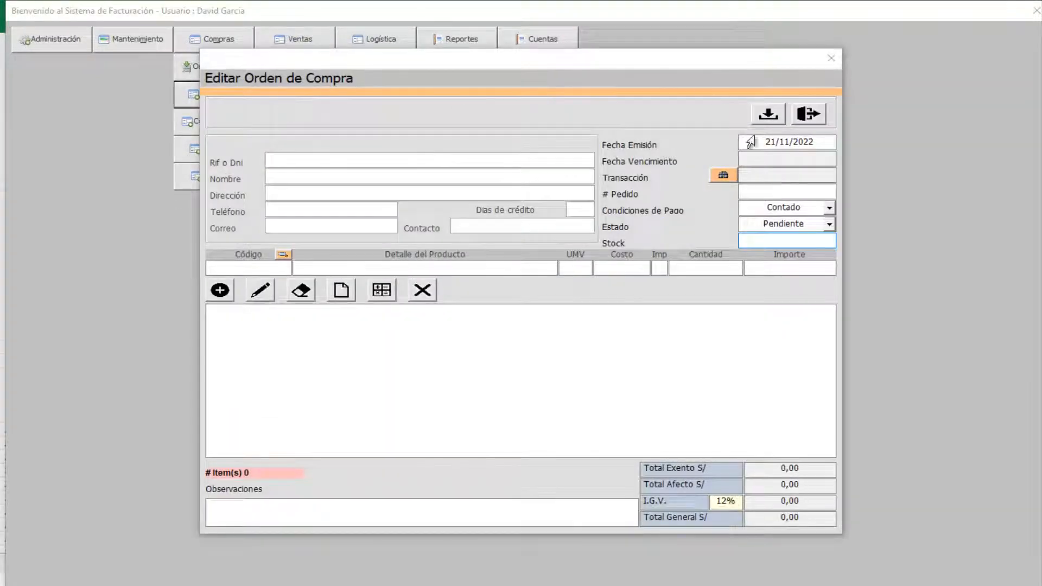
pyautogui.click(723, 177)
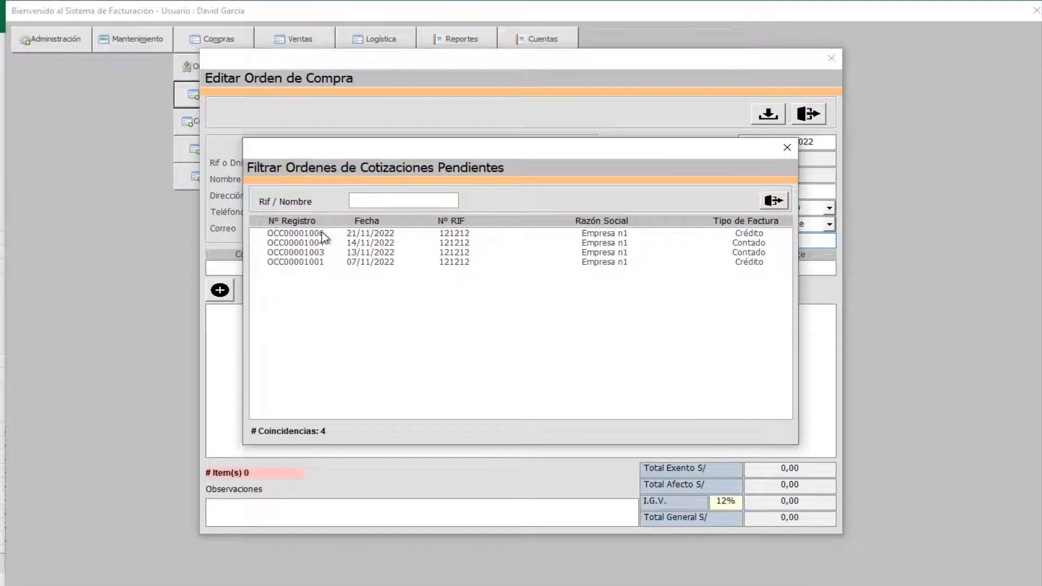
pyautogui.click(282, 219)
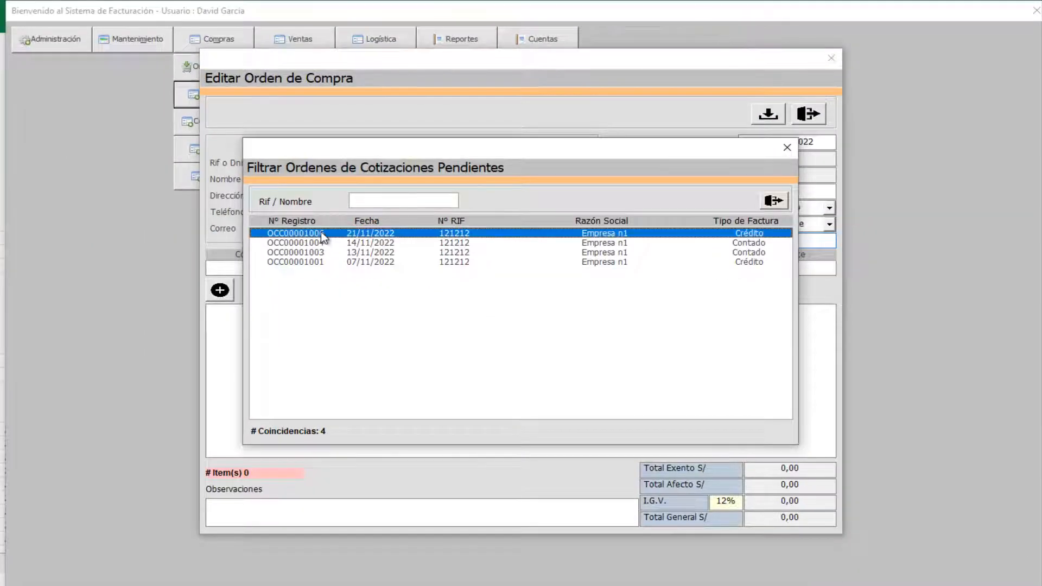
pyautogui.doubleClick(321, 233)
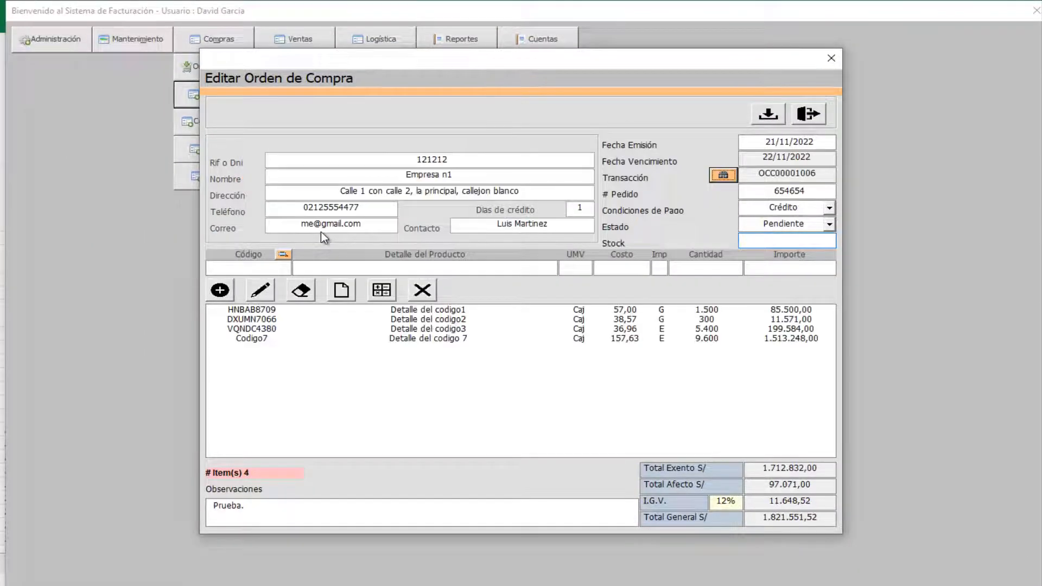
# - Change the order's Estado to Aprobado, save and confirm the processing
pyautogui.click(829, 224)
pyautogui.click(787, 252)
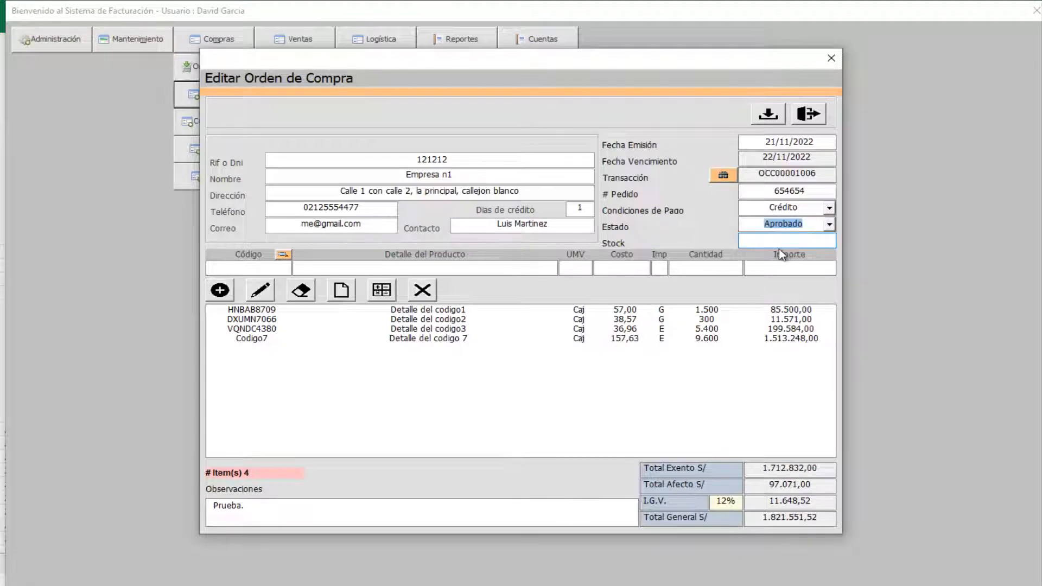
pyautogui.click(767, 114)
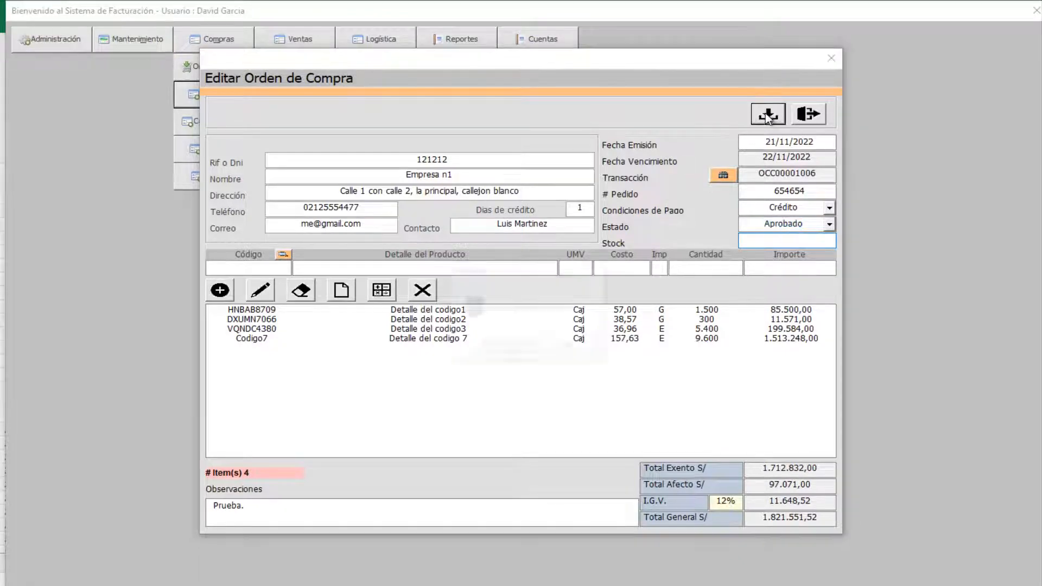
pyautogui.click(510, 348)
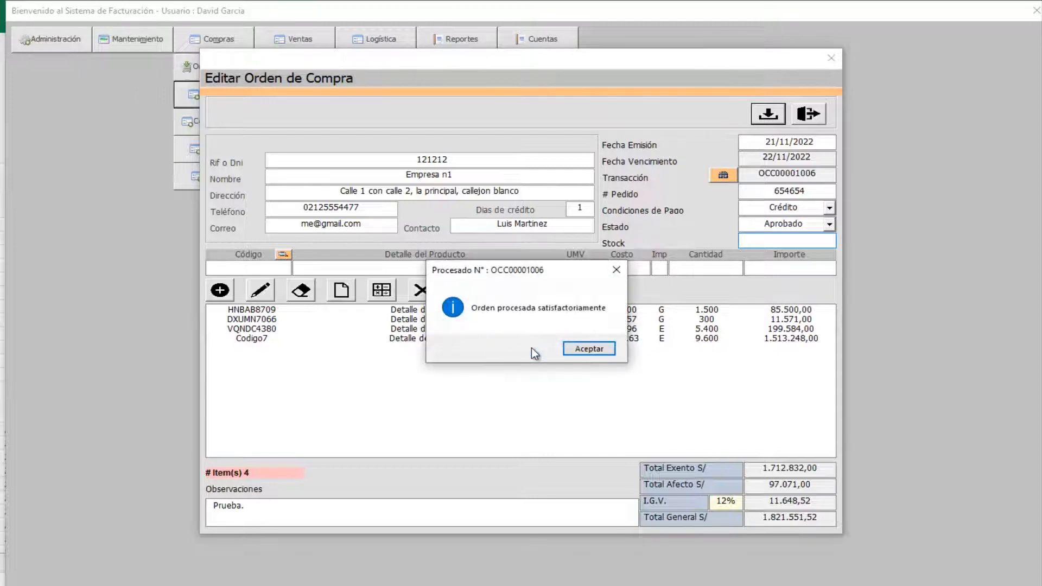
pyautogui.click(582, 348)
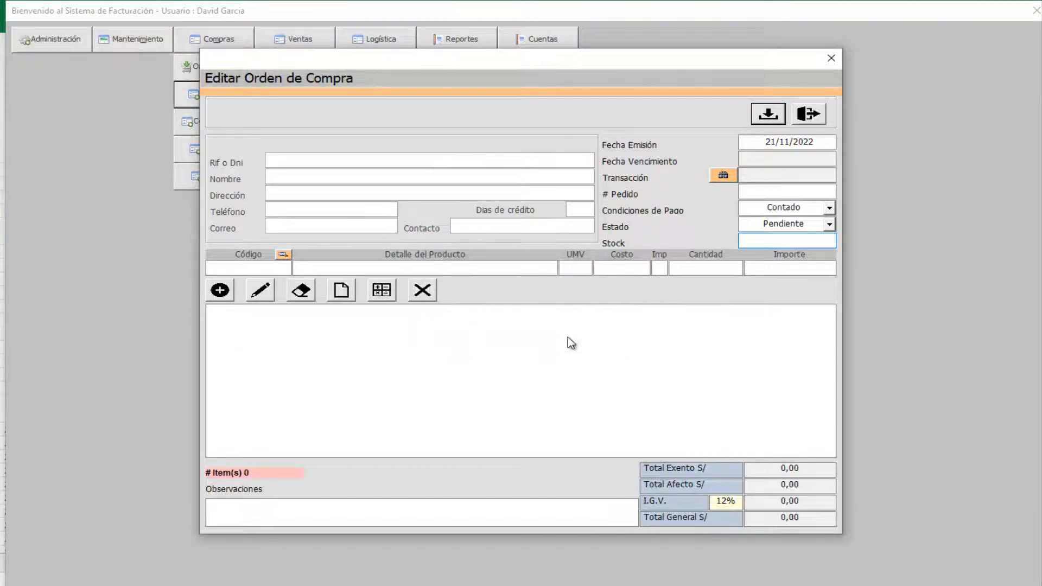
pyautogui.press('Escape')
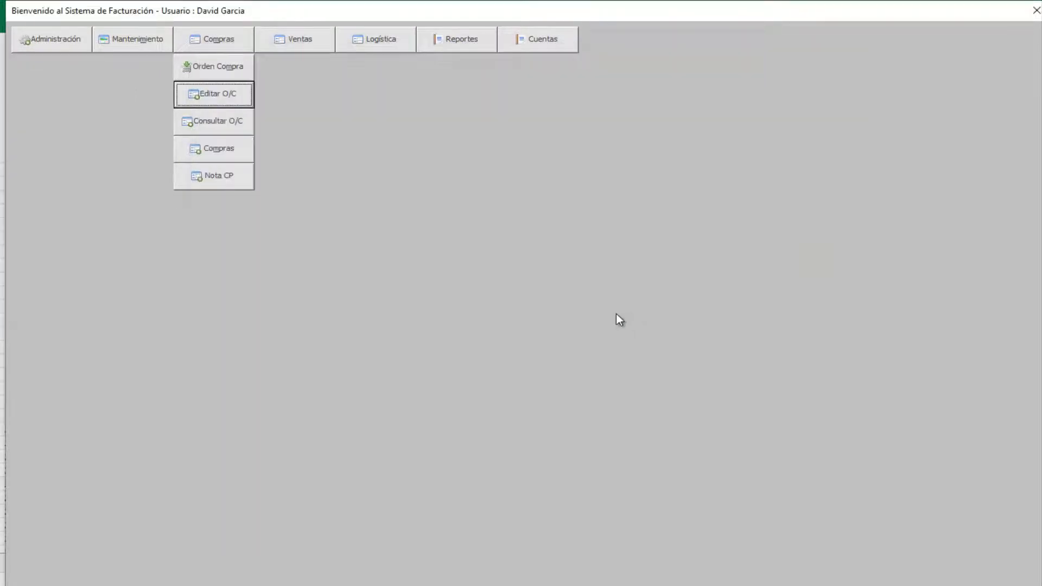
# - Open the approved purchase order from Consultar O/C as a purchase invoice
pyautogui.click(214, 122)
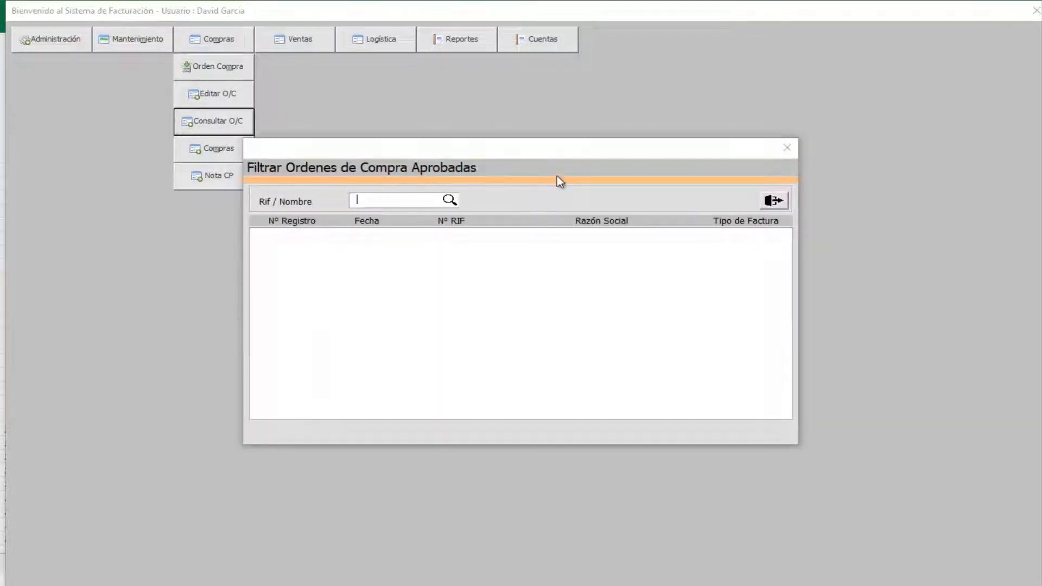
pyautogui.press('Down')
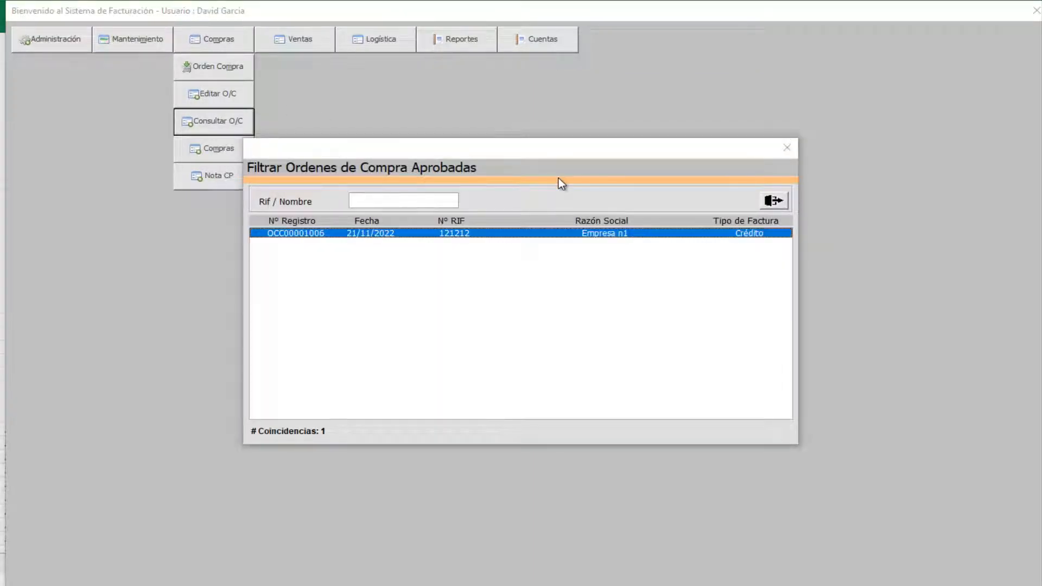
pyautogui.press('Return')
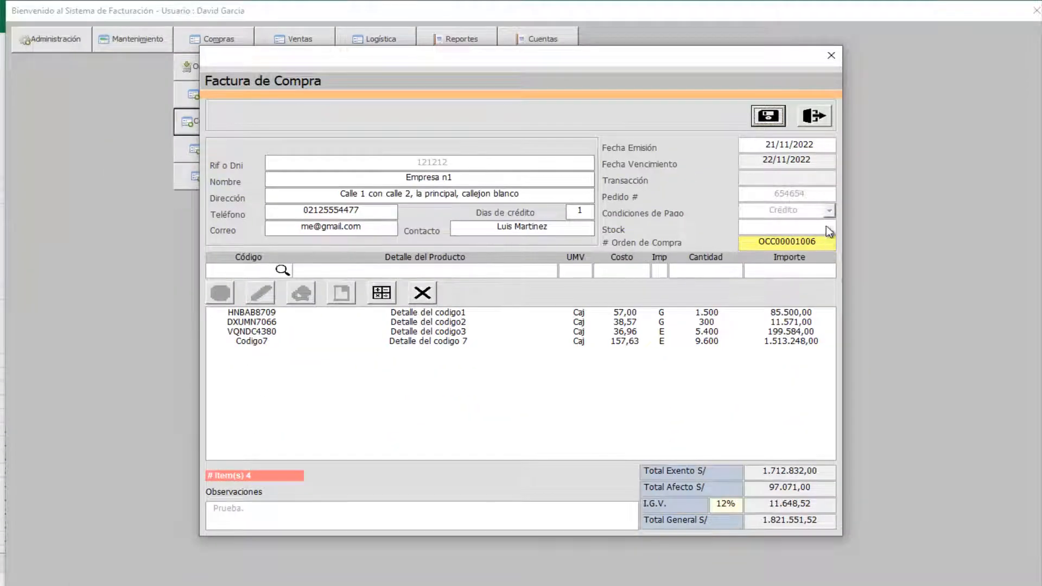
# - Save the 1.821.551,52 purchase invoice without printing and close the form
pyautogui.click(768, 116)
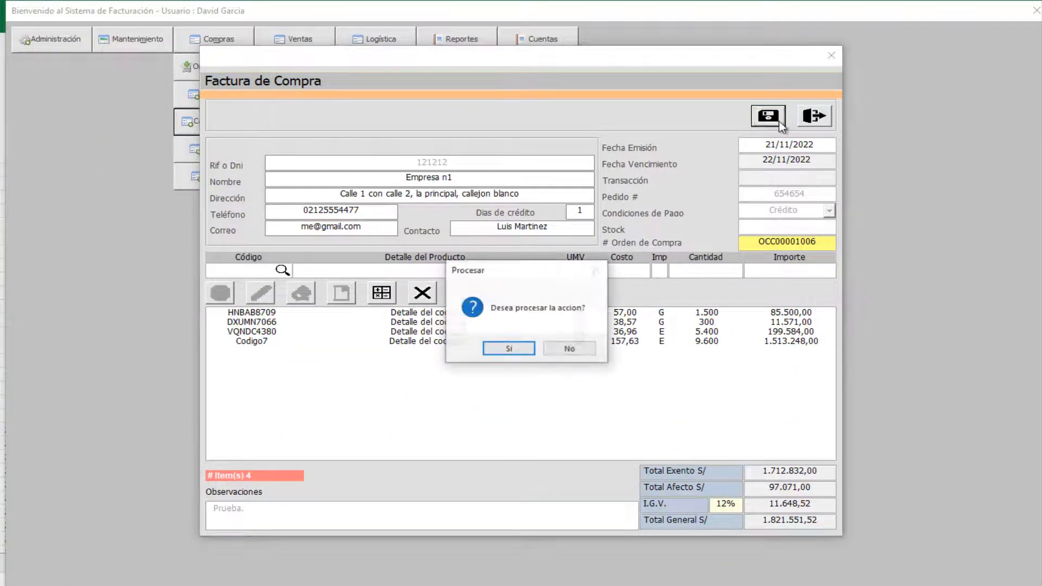
pyautogui.click(515, 350)
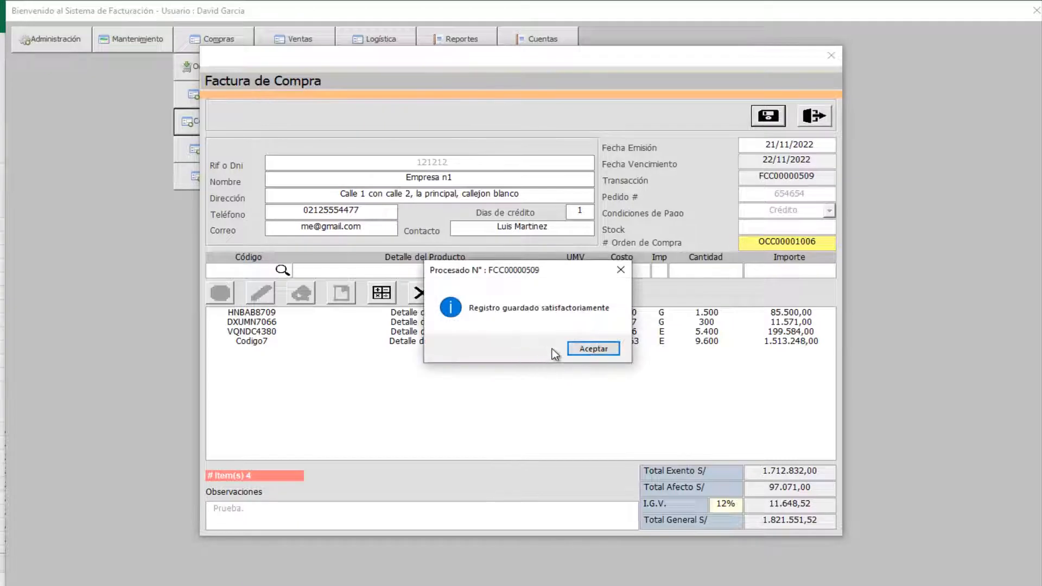
pyautogui.click(588, 351)
pyautogui.click(587, 350)
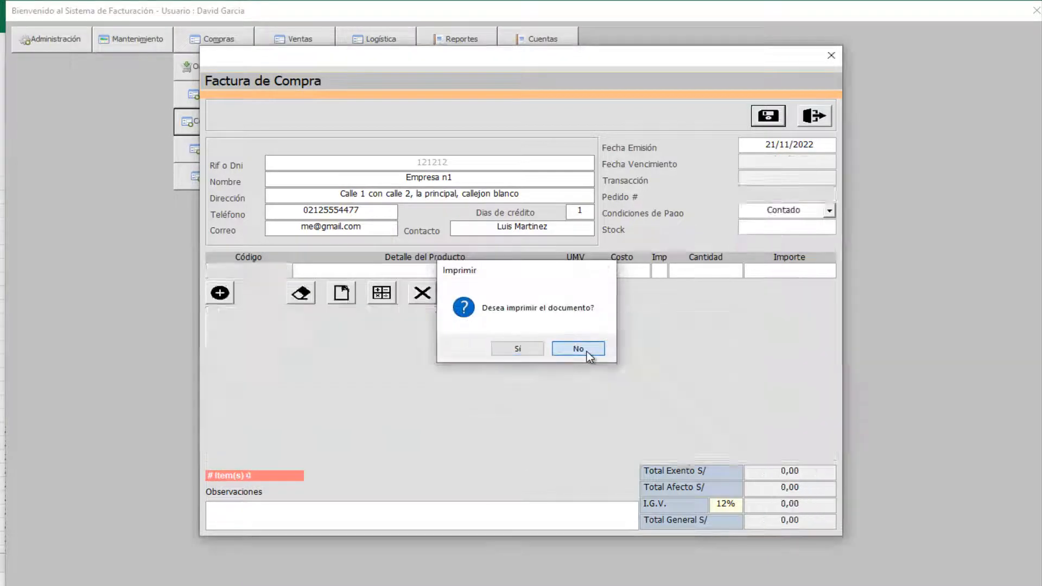
pyautogui.click(814, 115)
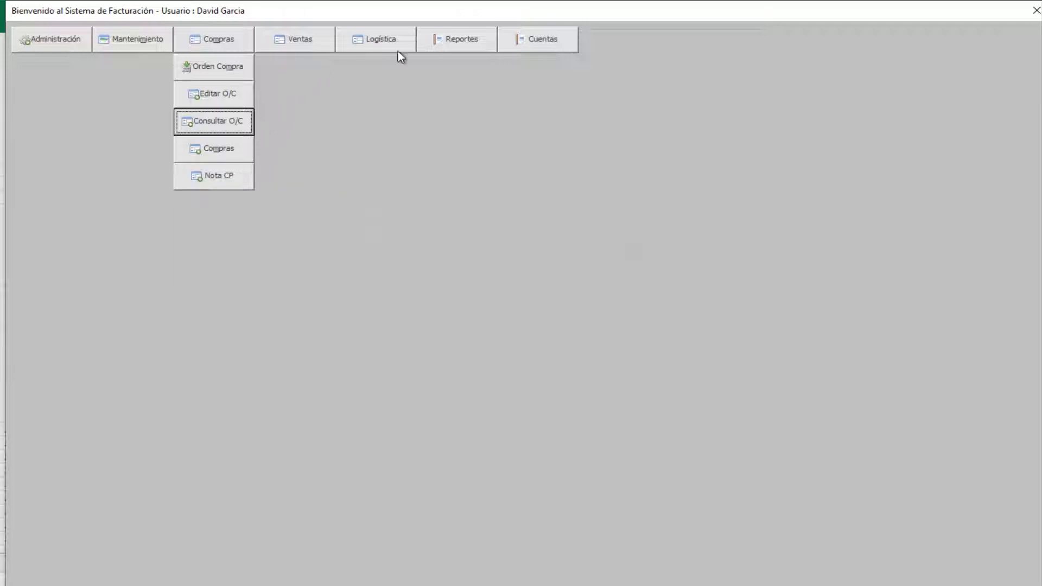
# - View the stock report showing Codigo7 at 9.600 units, then go back to the main menu
pyautogui.click(444, 41)
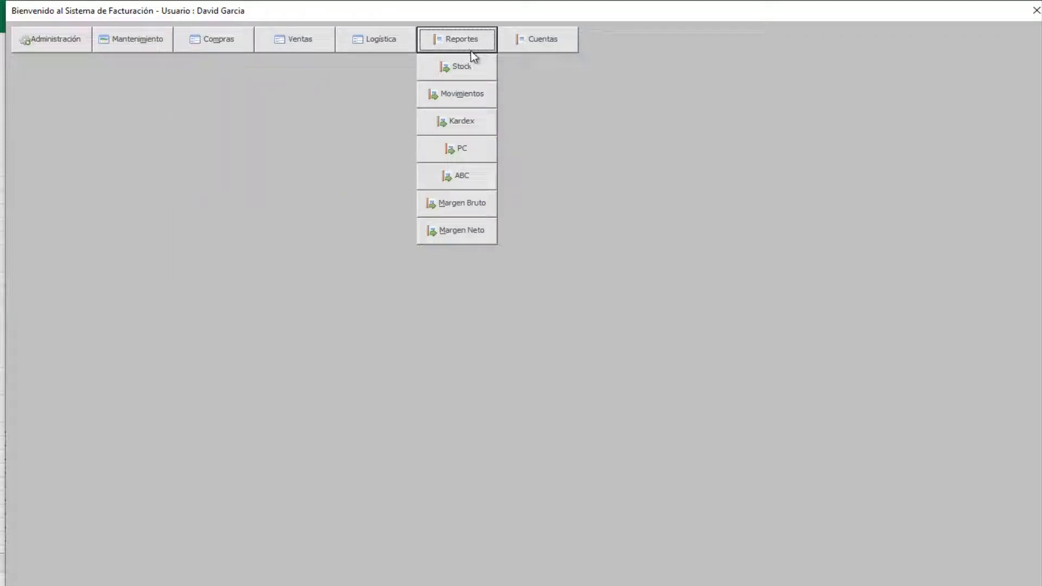
pyautogui.click(485, 74)
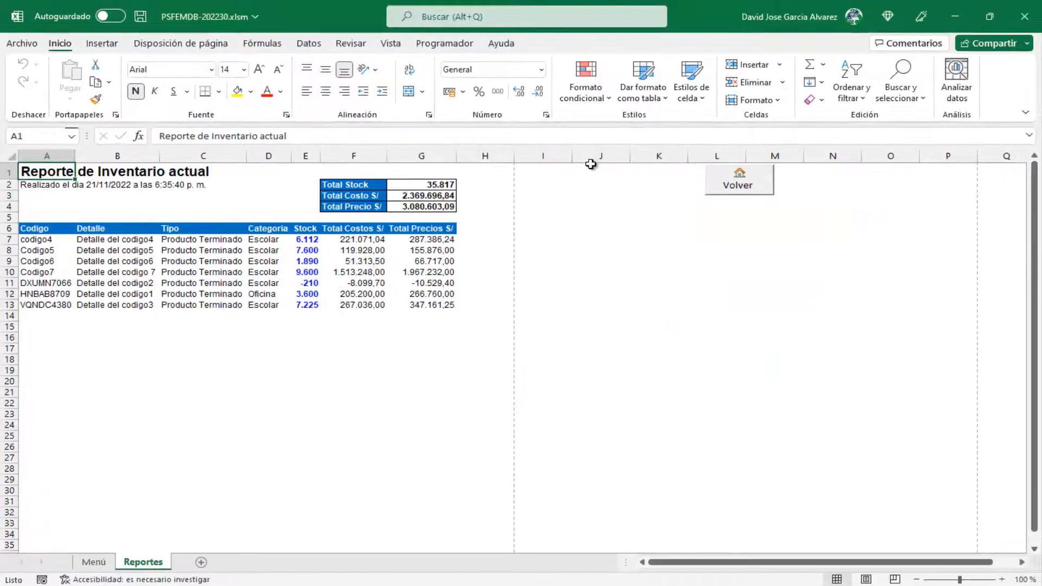
pyautogui.click(743, 185)
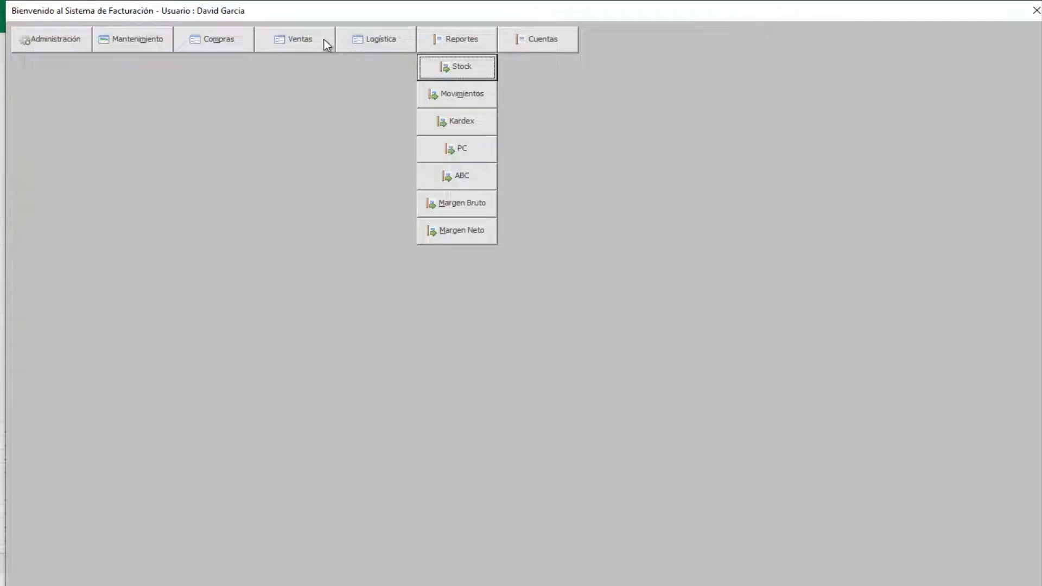
# - Start a new sales invoice for client Cliente Numero3
pyautogui.click(276, 41)
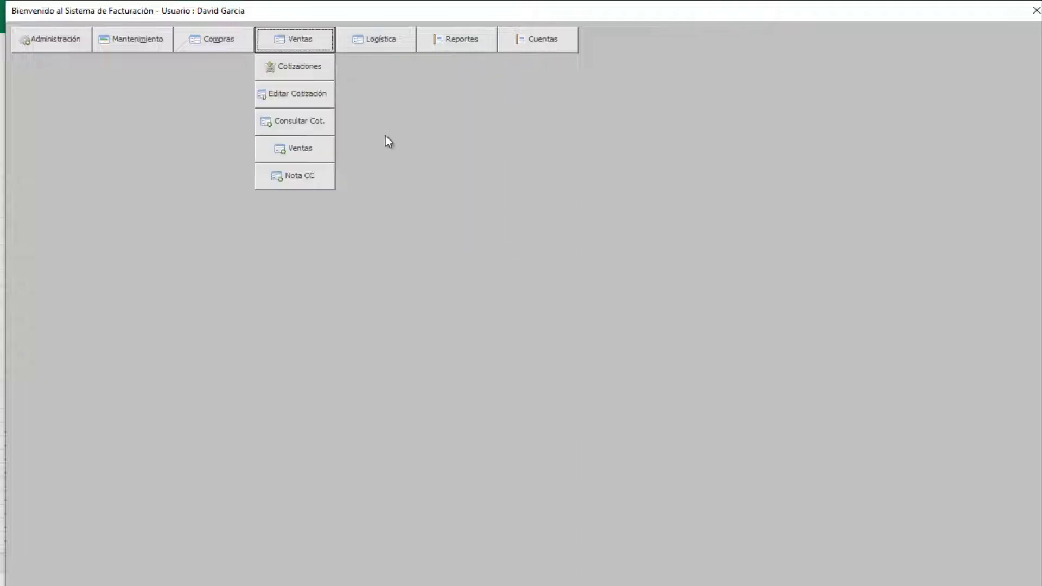
pyautogui.click(307, 157)
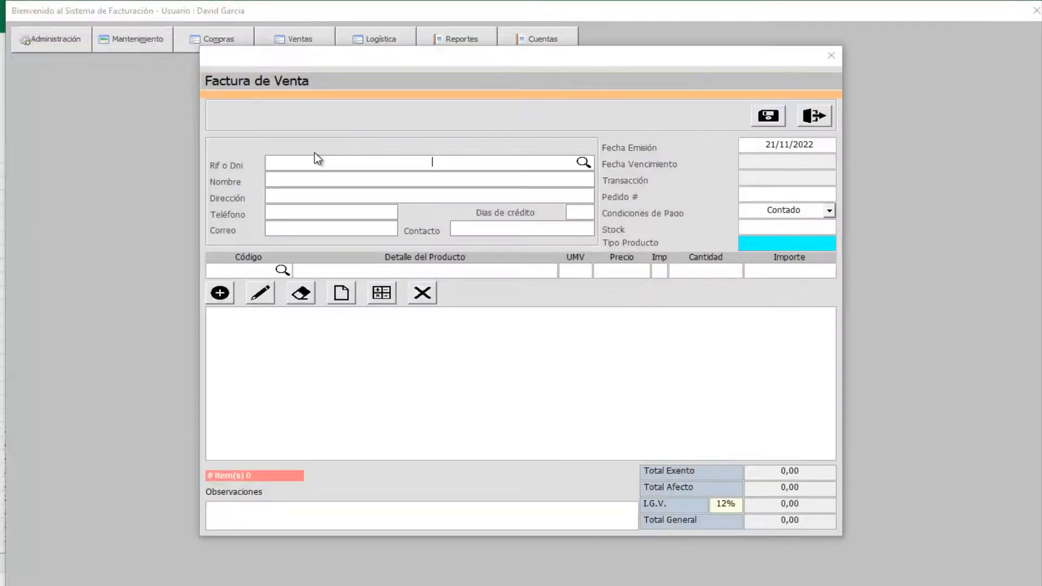
pyautogui.doubleClick(503, 163)
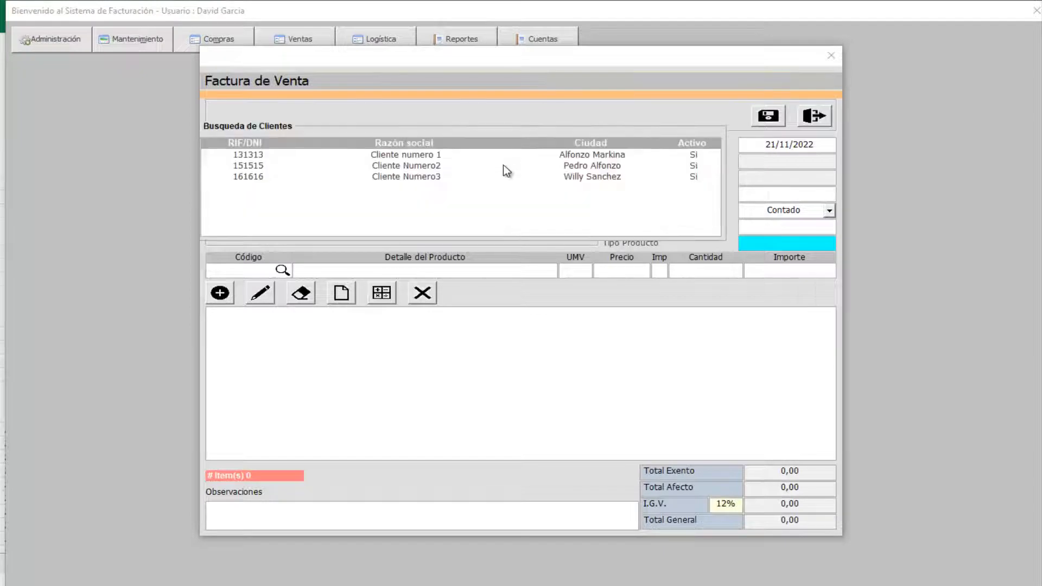
pyautogui.press('Down')
pyautogui.press('Down')
pyautogui.press('Down')
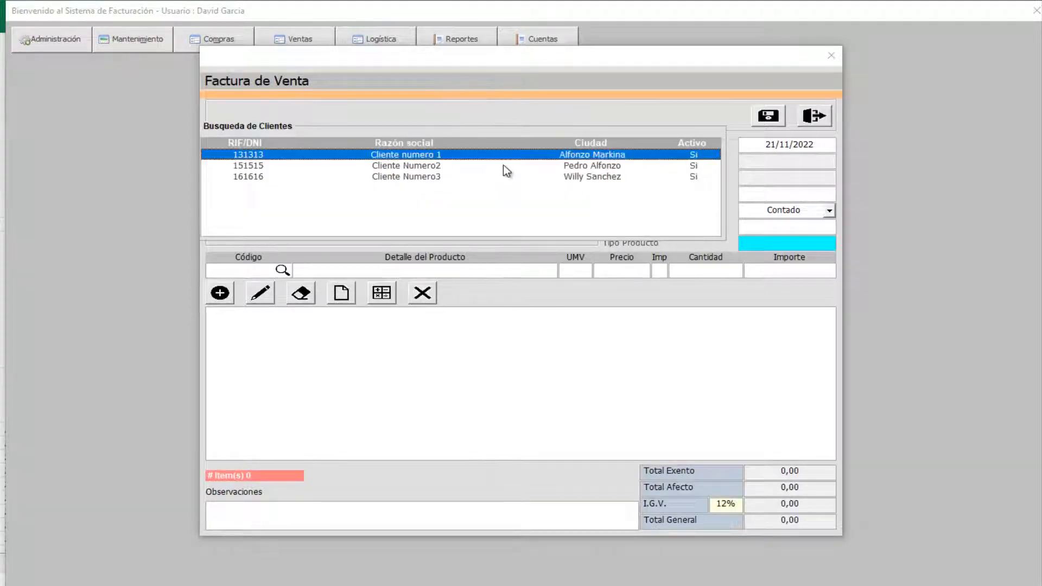
pyautogui.press('Return')
pyautogui.press('Return')
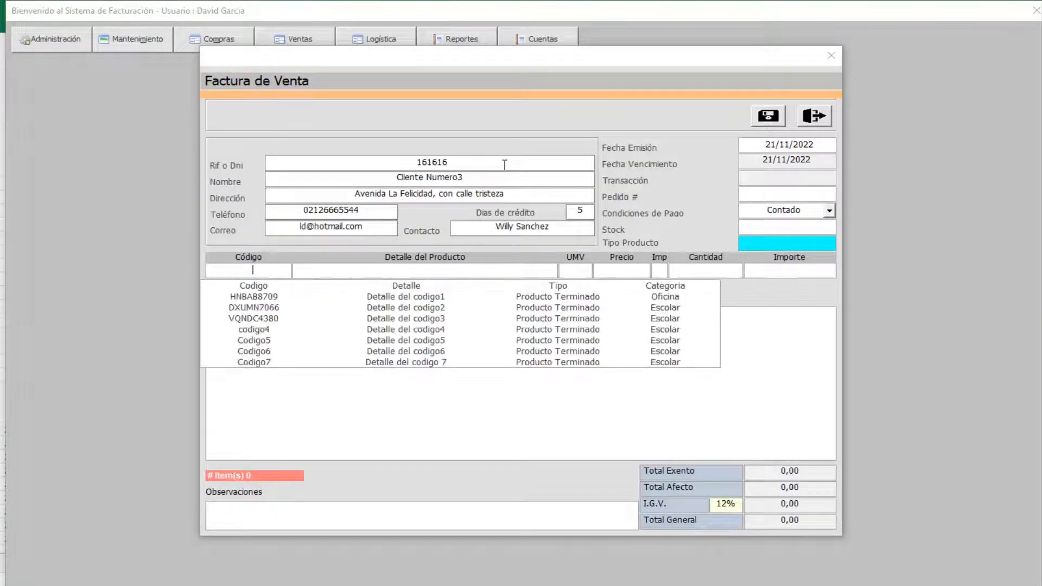
# - Add 600 units of Codigo7 and enter order number 654654
pyautogui.press('Down')
pyautogui.press('Down')
pyautogui.press('Down')
pyautogui.press('Down')
pyautogui.press('Down')
pyautogui.press('Down')
pyautogui.press('Down')
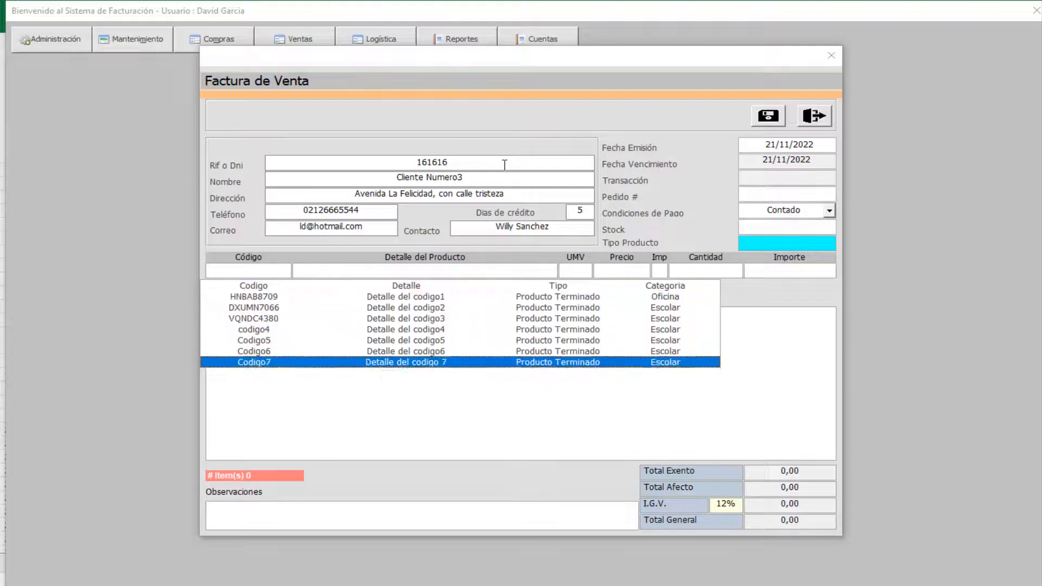
pyautogui.press('Return')
pyautogui.press('Return')
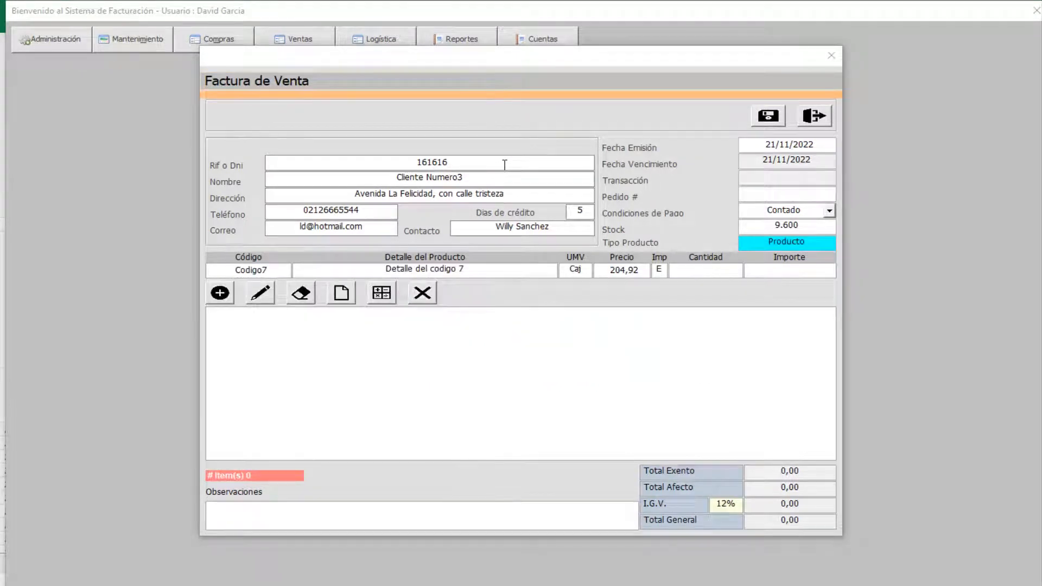
pyautogui.write('600')
pyautogui.press('Return')
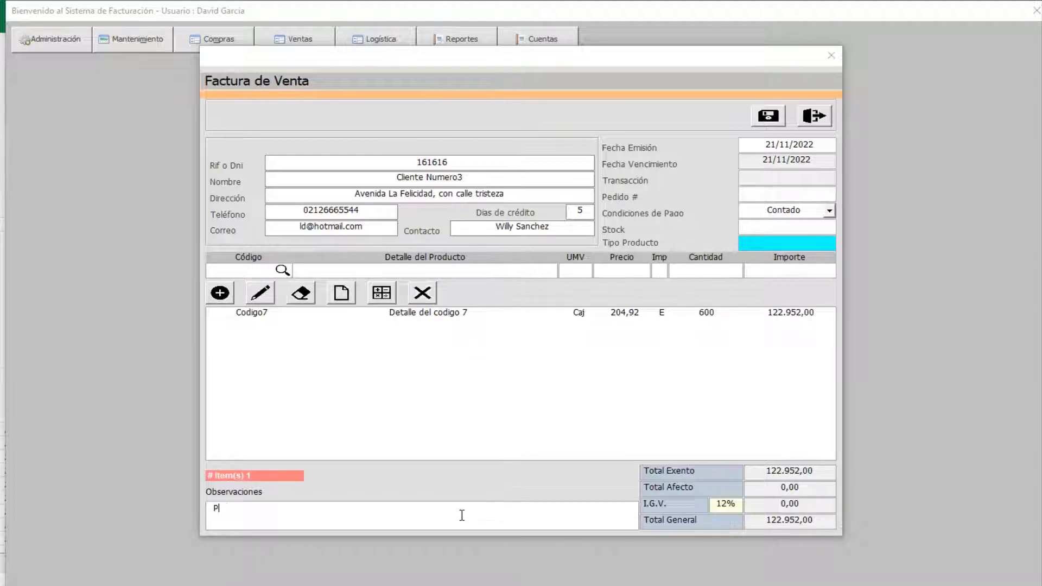
pyautogui.click(794, 196)
pyautogui.write('654654')
pyautogui.press('Return')
# - Set payment conditions to Crédito and save the 122.952,00 invoice without printing
pyautogui.click(829, 211)
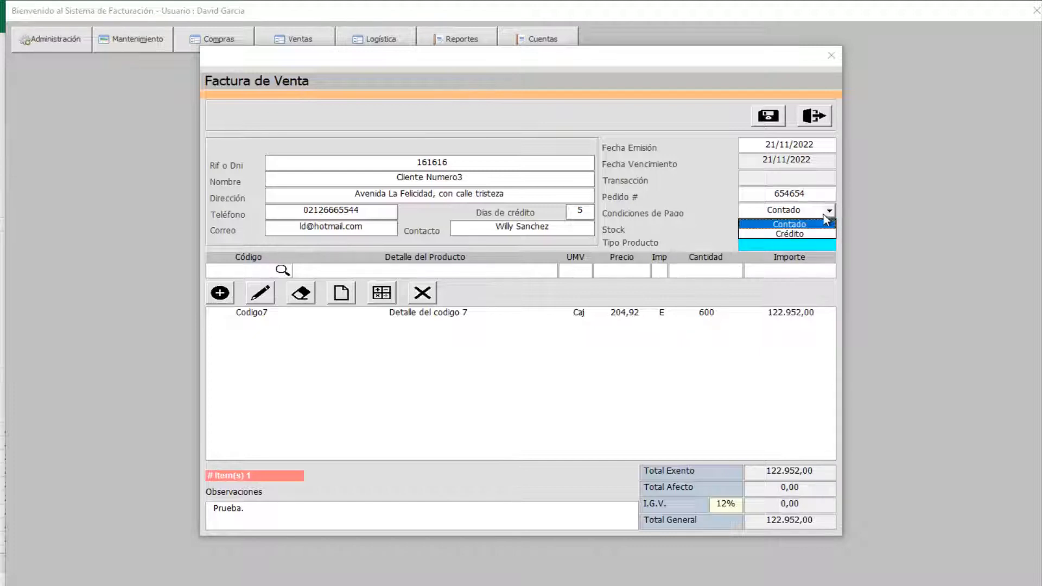
pyautogui.click(769, 235)
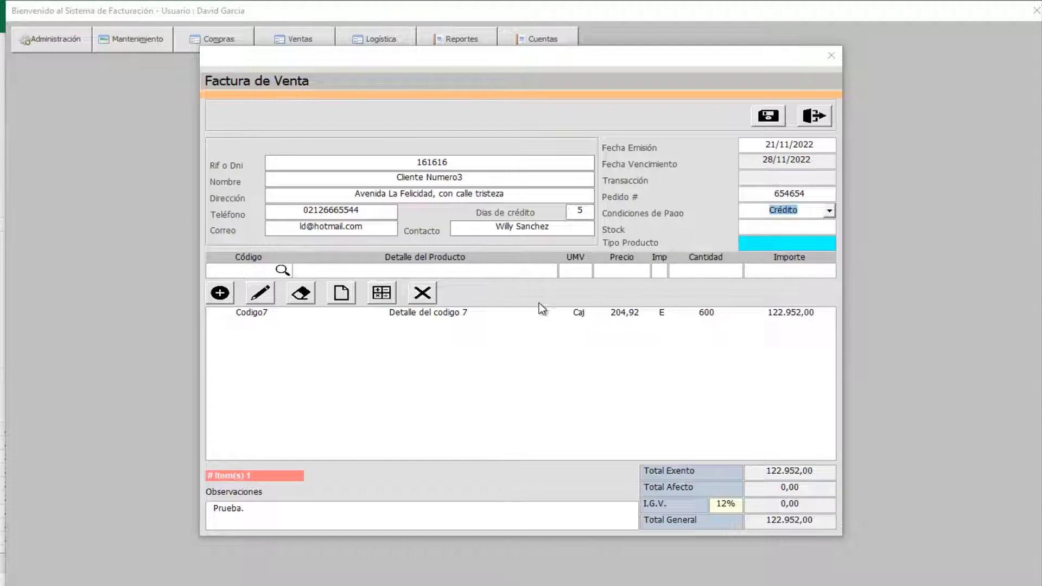
pyautogui.click(768, 116)
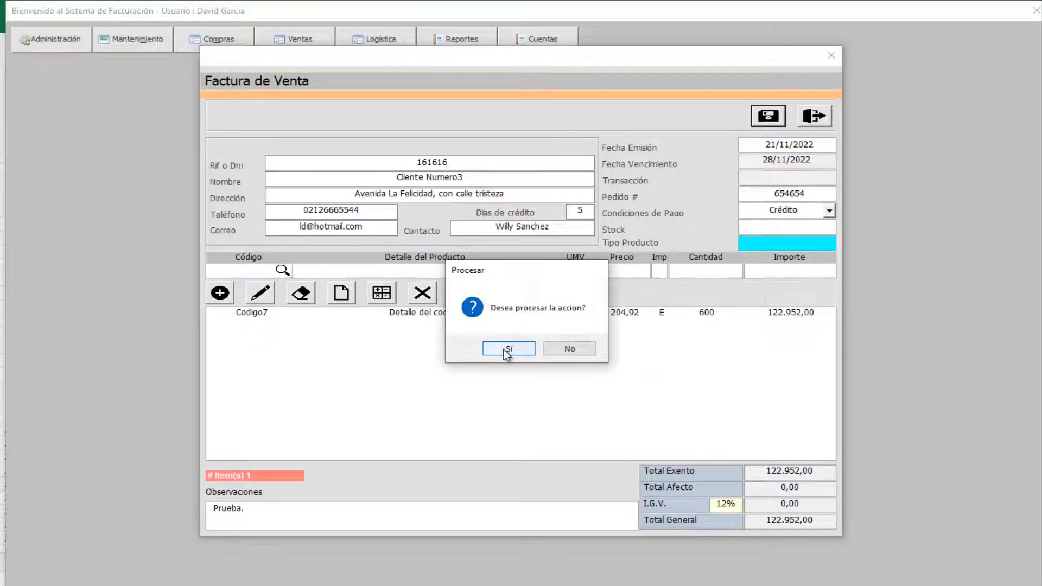
pyautogui.click(510, 349)
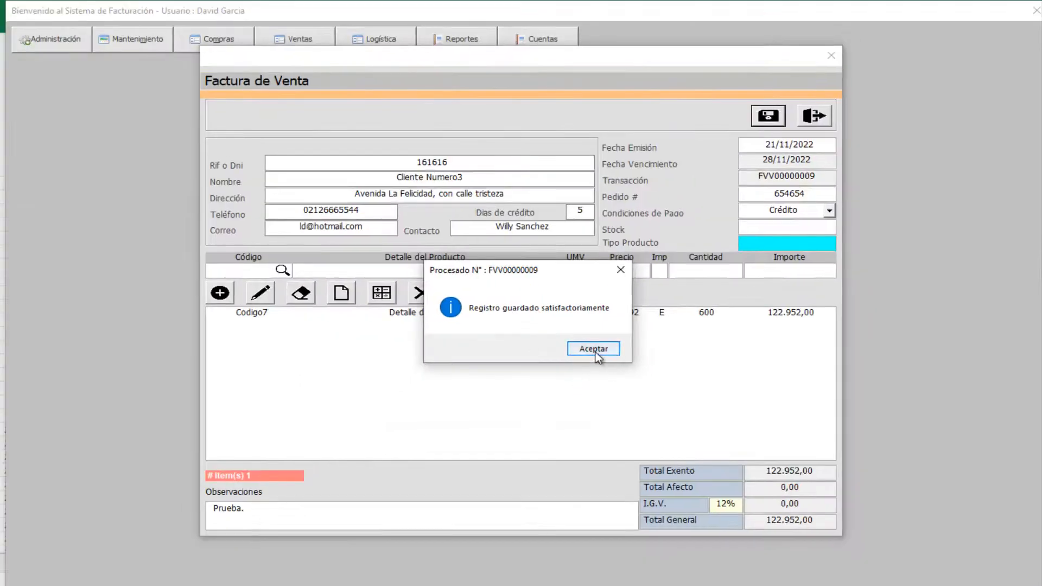
pyautogui.click(657, 372)
pyautogui.click(594, 348)
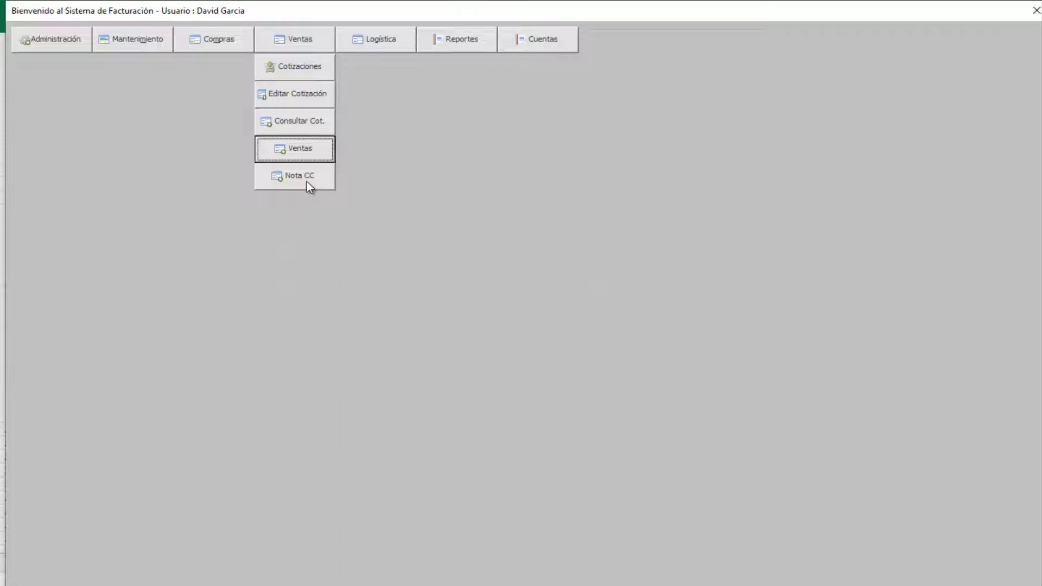
# - Load Cliente Numero3's credit invoice FVV00000009 into a new customer credit note
pyautogui.click(307, 181)
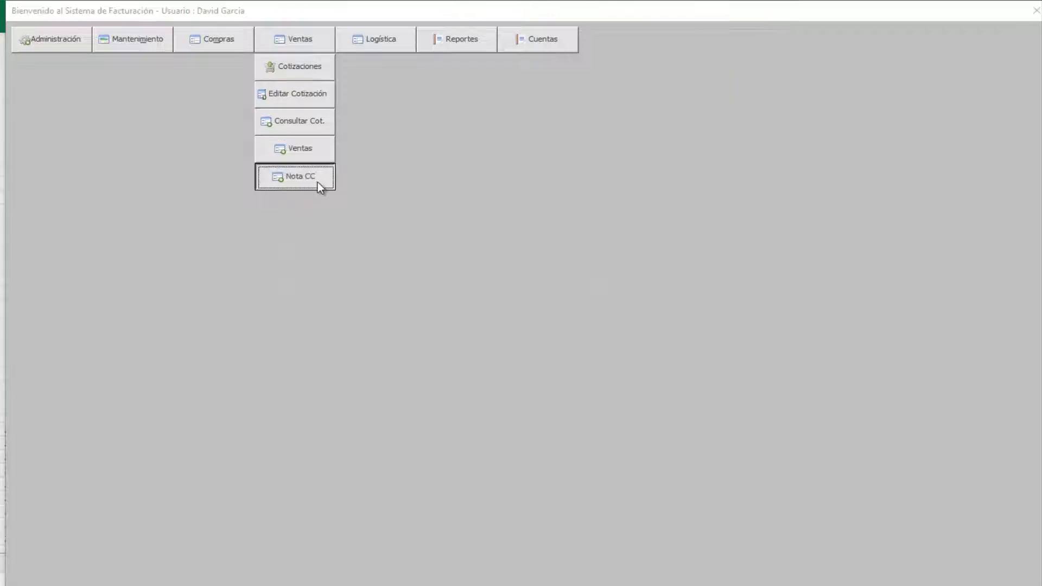
pyautogui.click(724, 173)
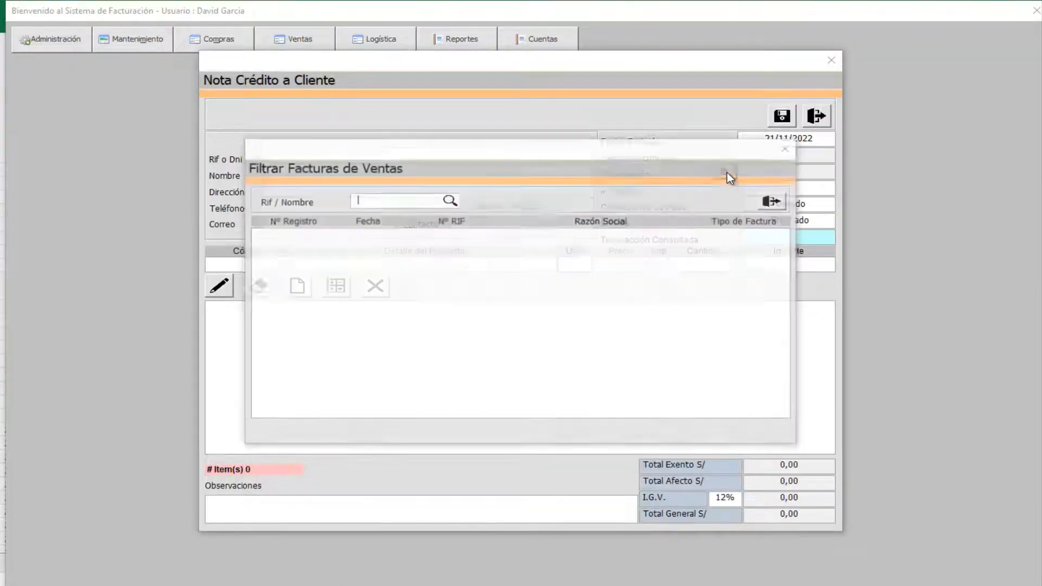
pyautogui.press('Down')
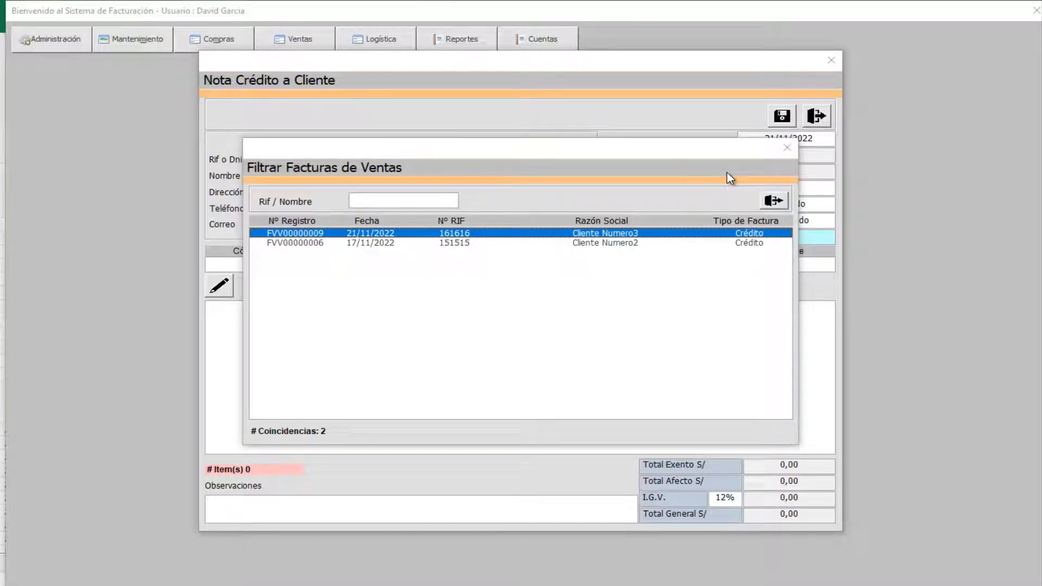
pyautogui.press('Return')
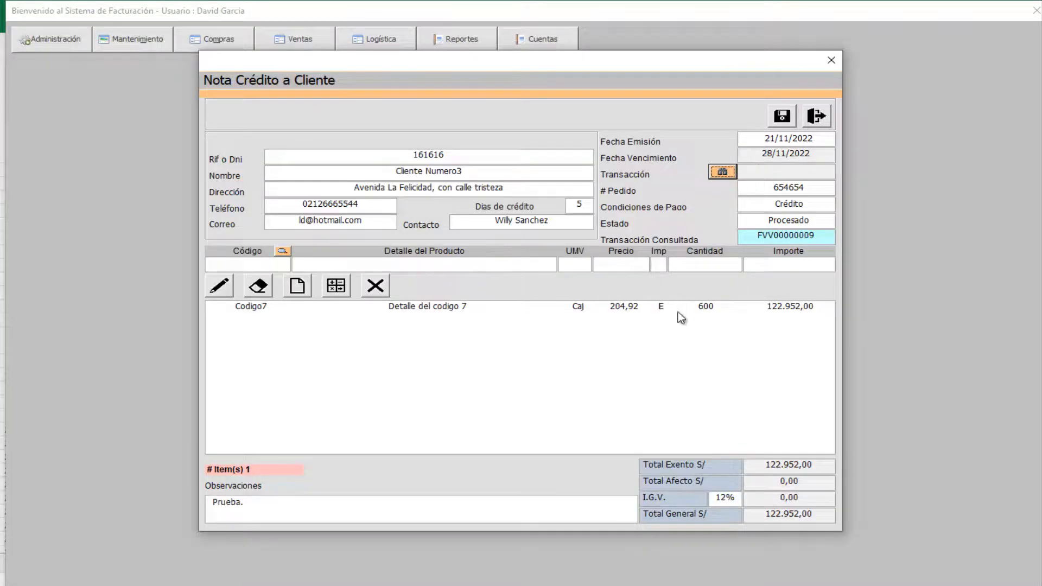
# - Change the Codigo7 line quantity from 600 to 300
pyautogui.click(720, 303)
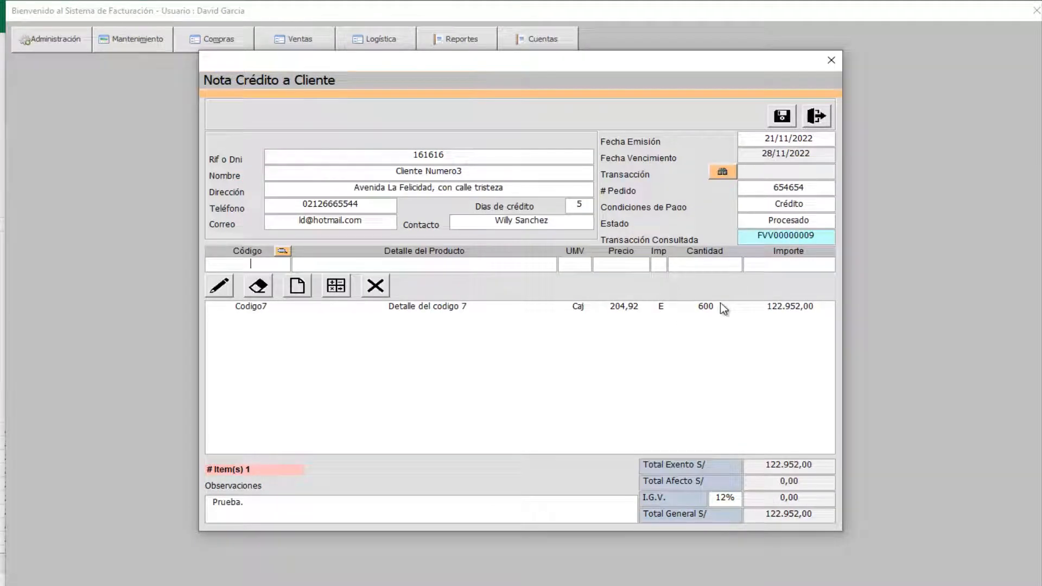
pyautogui.doubleClick(710, 264)
pyautogui.write('300')
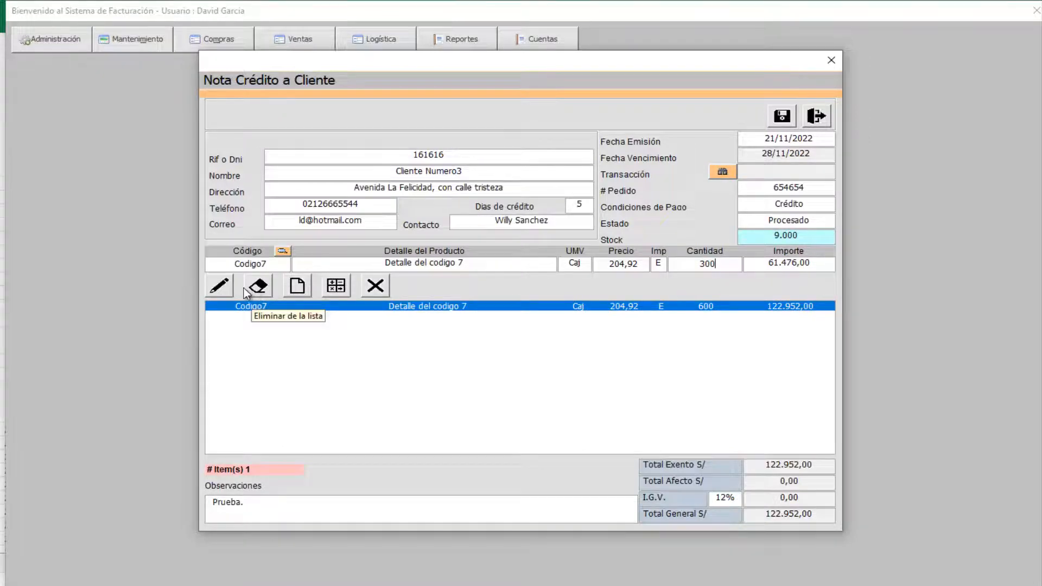
pyautogui.click(227, 287)
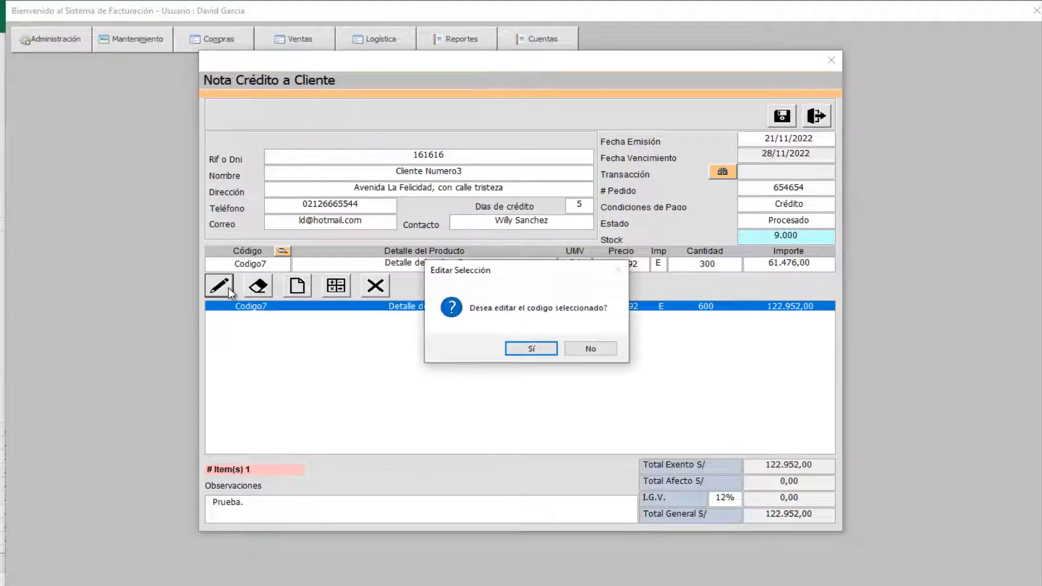
pyautogui.click(531, 348)
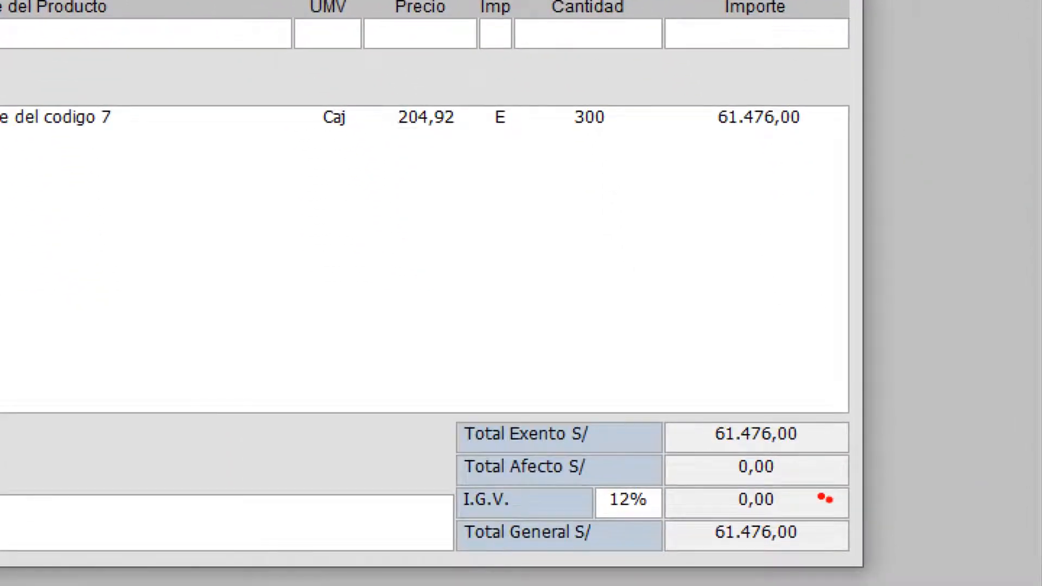
pyautogui.moveTo(659, 523)
pyautogui.mouseDown()
pyautogui.moveTo(777, 549)
pyautogui.moveTo(844, 550)
pyautogui.moveTo(944, 494)
pyautogui.mouseUp()
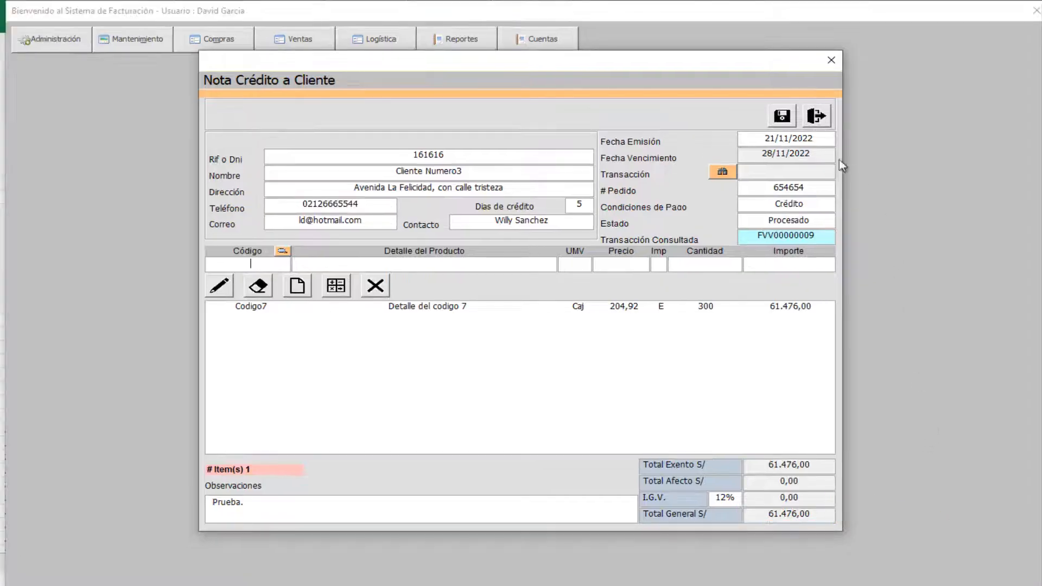
# - Save the 61.476,00 credit note and decline printing it
pyautogui.click(790, 120)
pyautogui.press('Return')
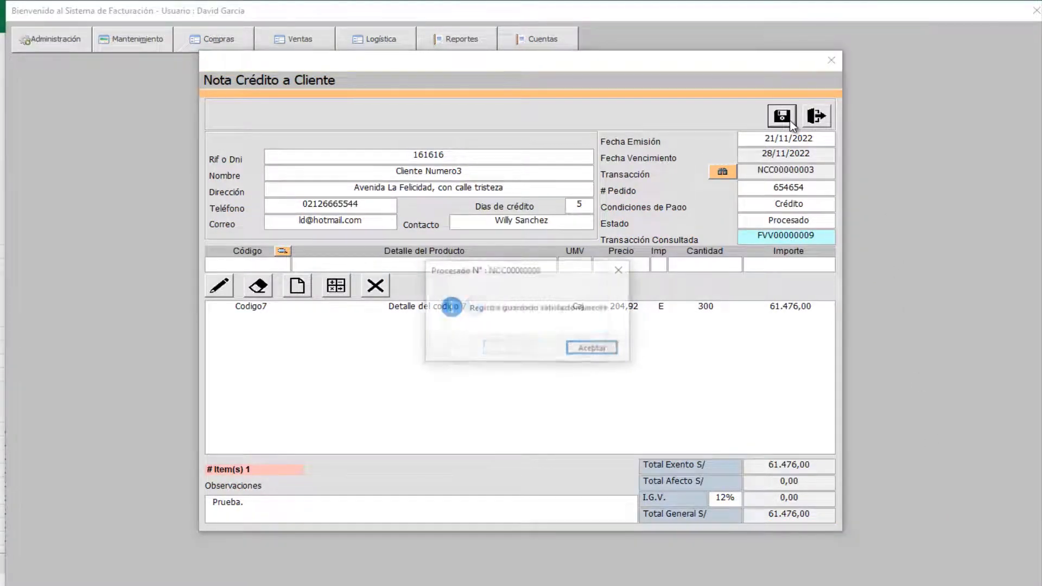
pyautogui.press('Return')
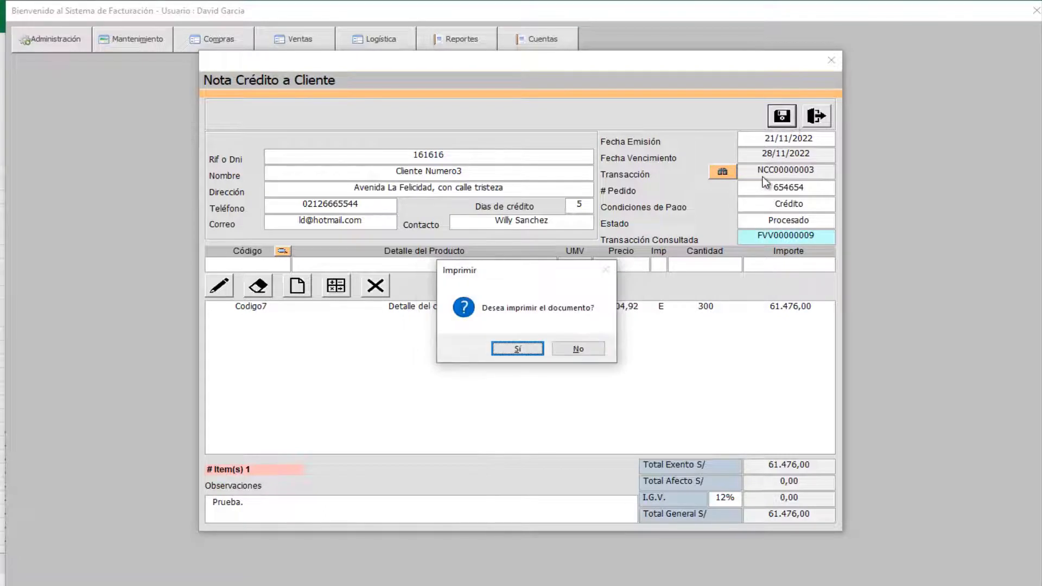
pyautogui.press('Tab')
pyautogui.press('Return')
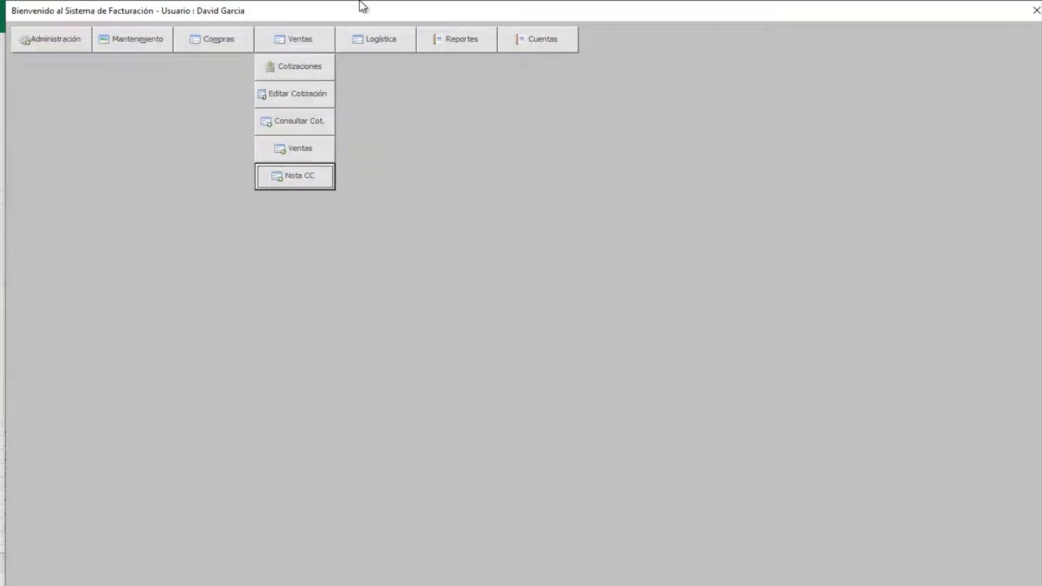
# - Check the inventory report's Codigo7 figures (9600, 600, -300, 9300), then return to the main menu
pyautogui.click(476, 41)
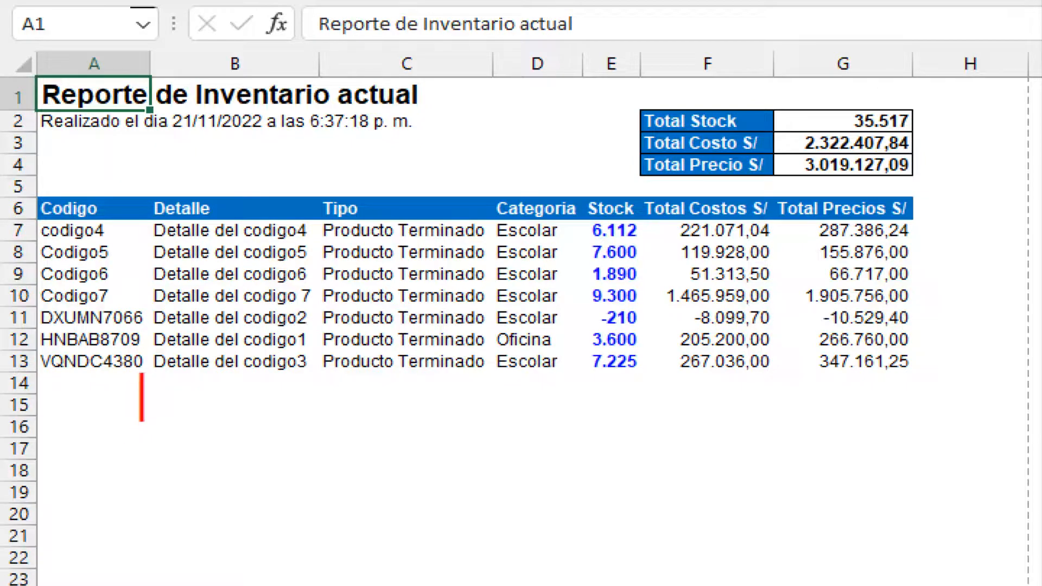
pyautogui.write('9600')
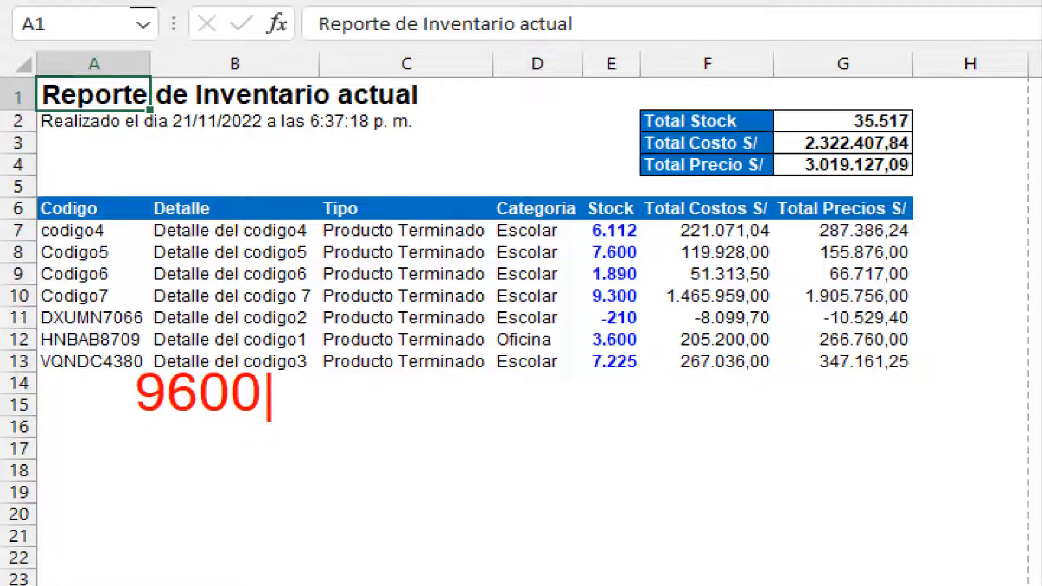
pyautogui.press('Return')
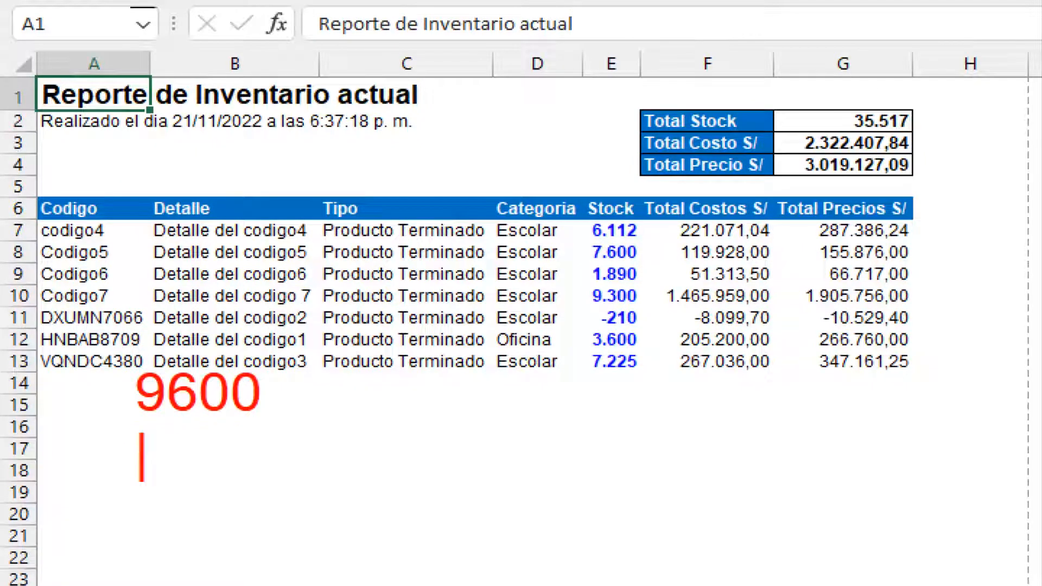
pyautogui.write('600')
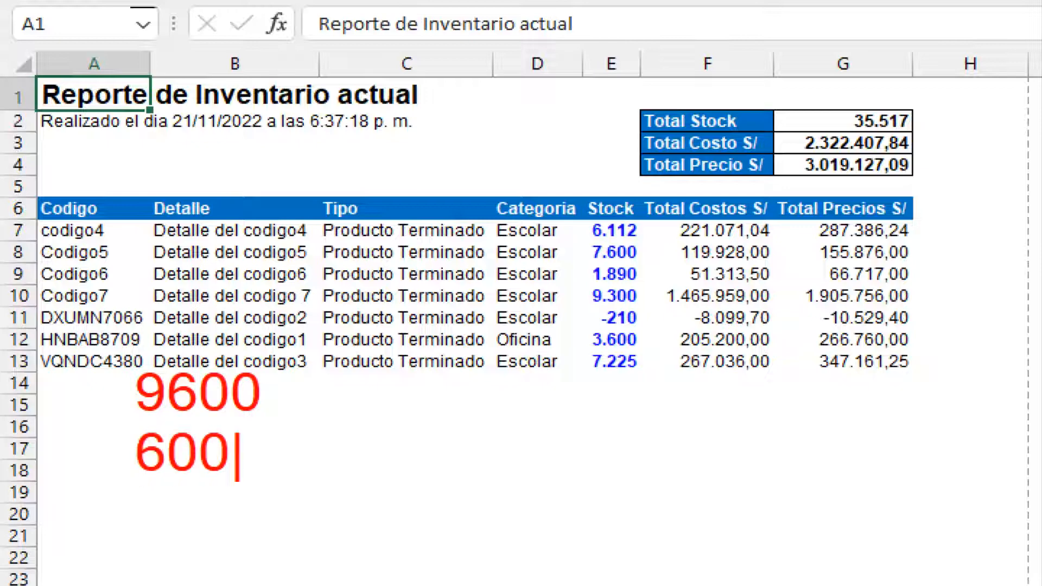
pyautogui.press('Return')
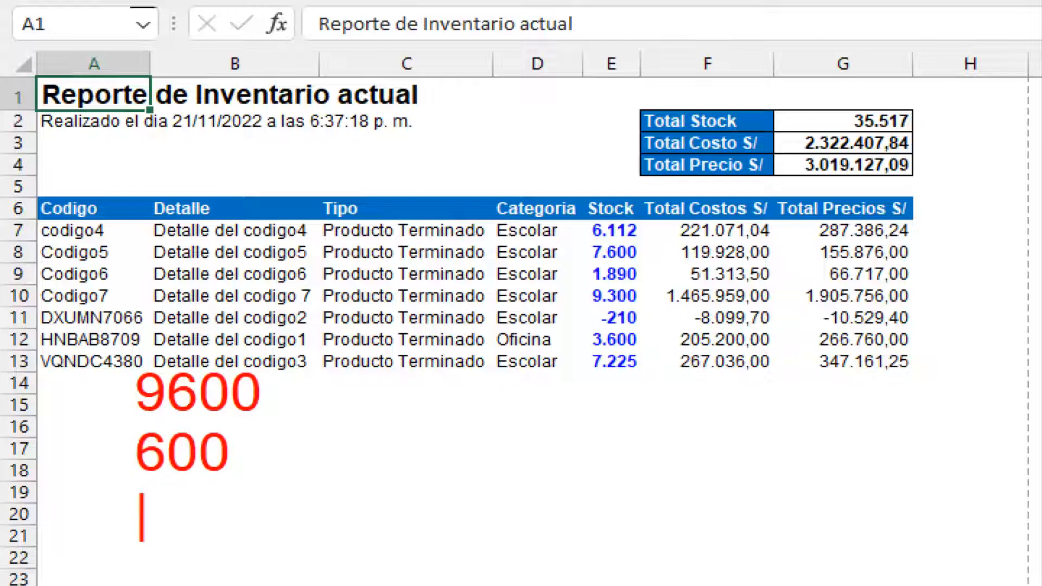
pyautogui.write('-300')
pyautogui.press('Return')
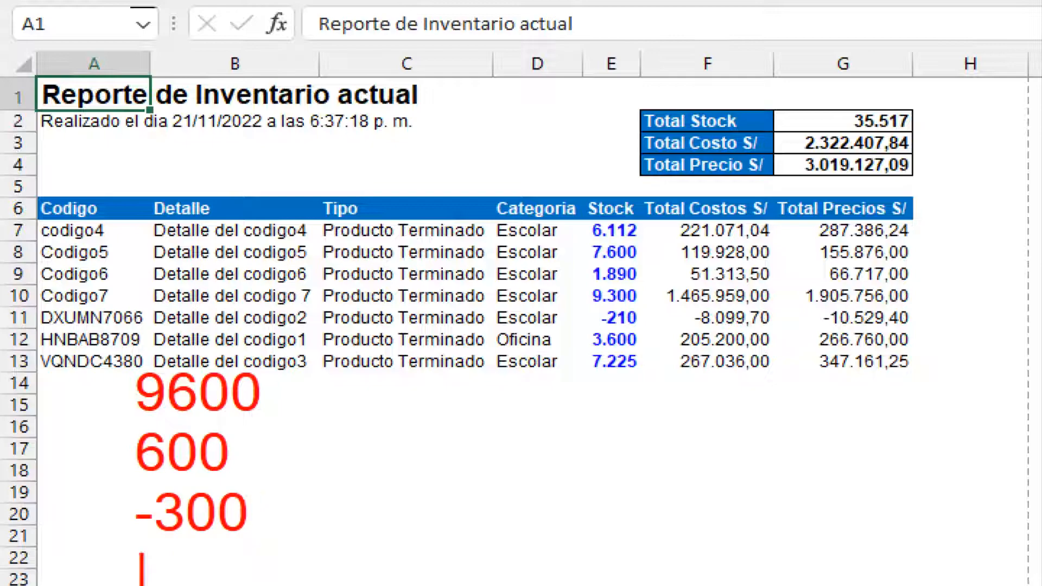
pyautogui.write('9300')
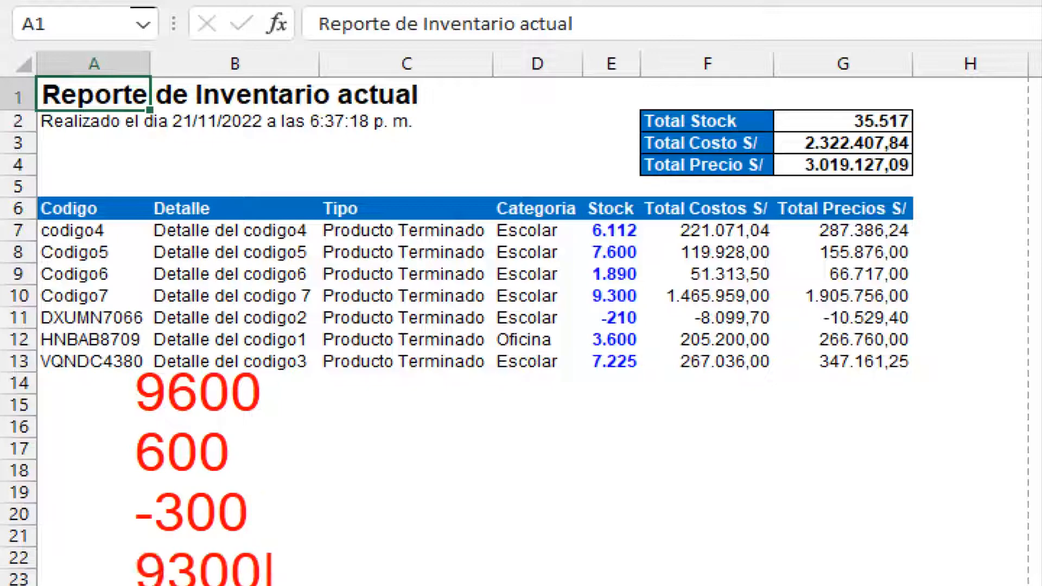
pyautogui.press('Escape')
pyautogui.press('Escape')
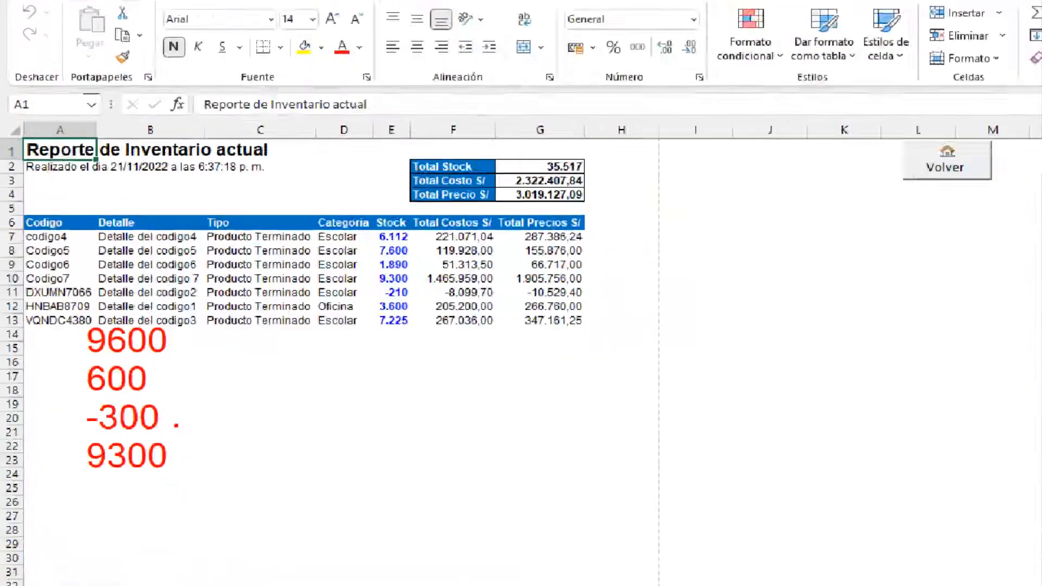
pyautogui.click(730, 182)
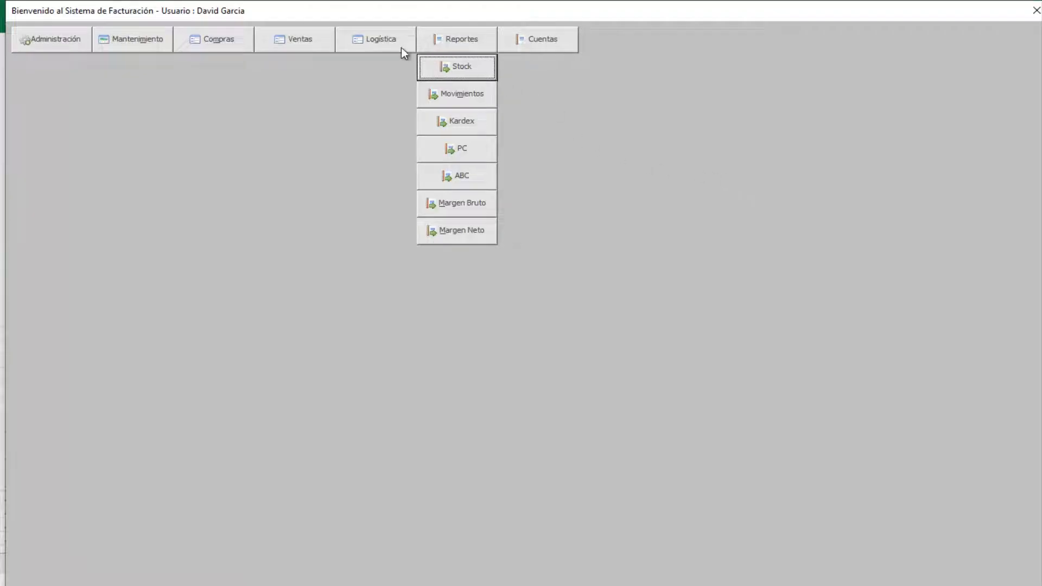
# - Load the Crédito invoices in Cuentas por Cobrar
pyautogui.click(525, 43)
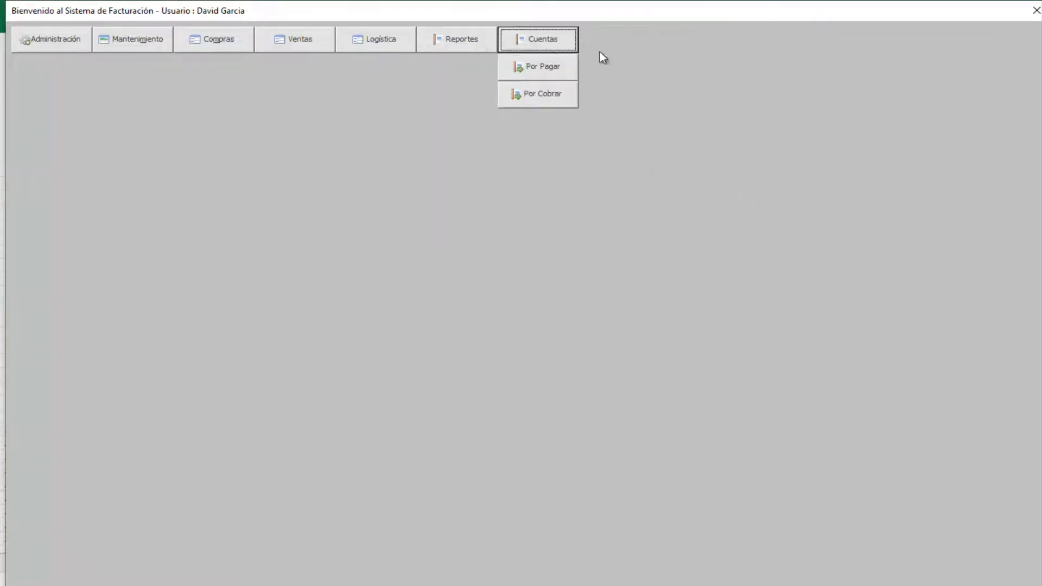
pyautogui.click(545, 92)
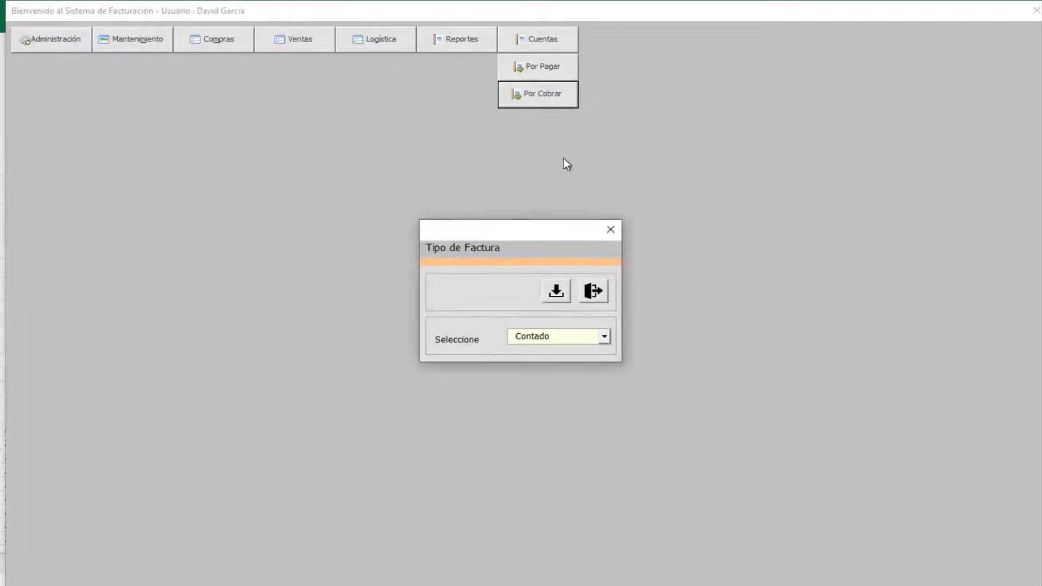
pyautogui.click(602, 341)
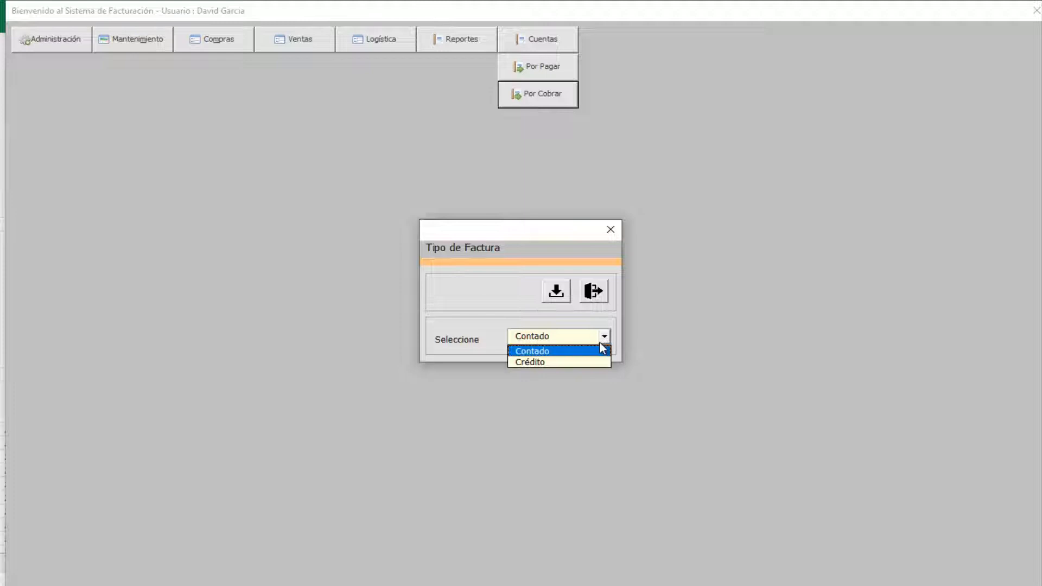
pyautogui.click(540, 361)
pyautogui.click(558, 293)
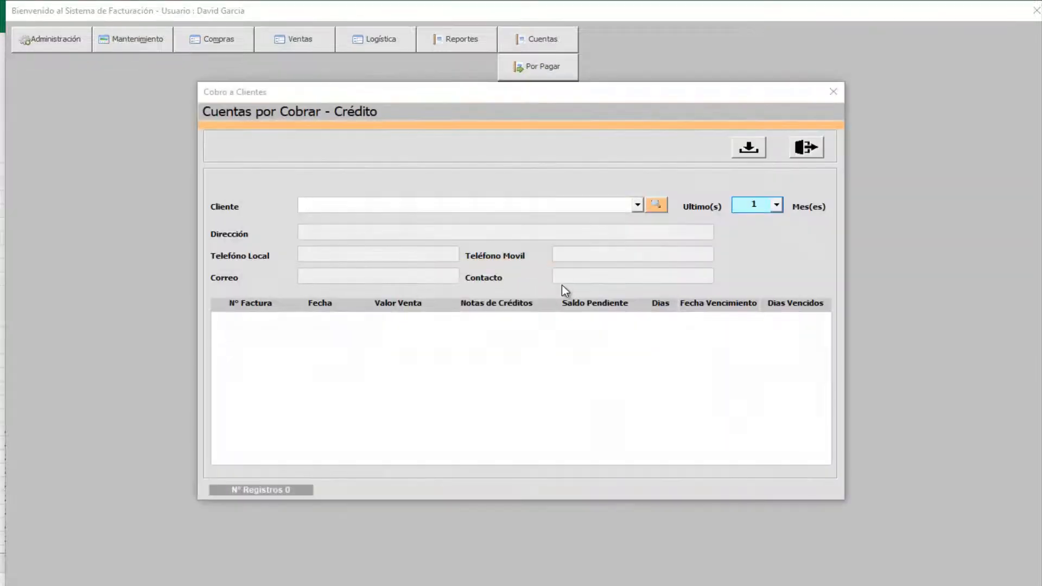
# - Select Cliente Numero3 and open the payment form for invoice FVV00000009
pyautogui.press('Down')
pyautogui.press('Down')
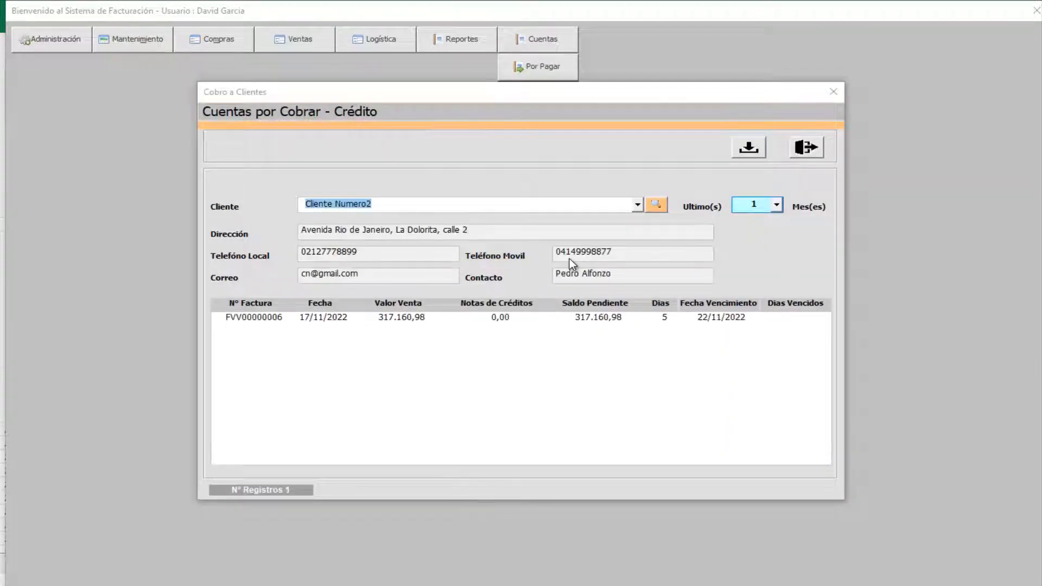
pyautogui.press('Down')
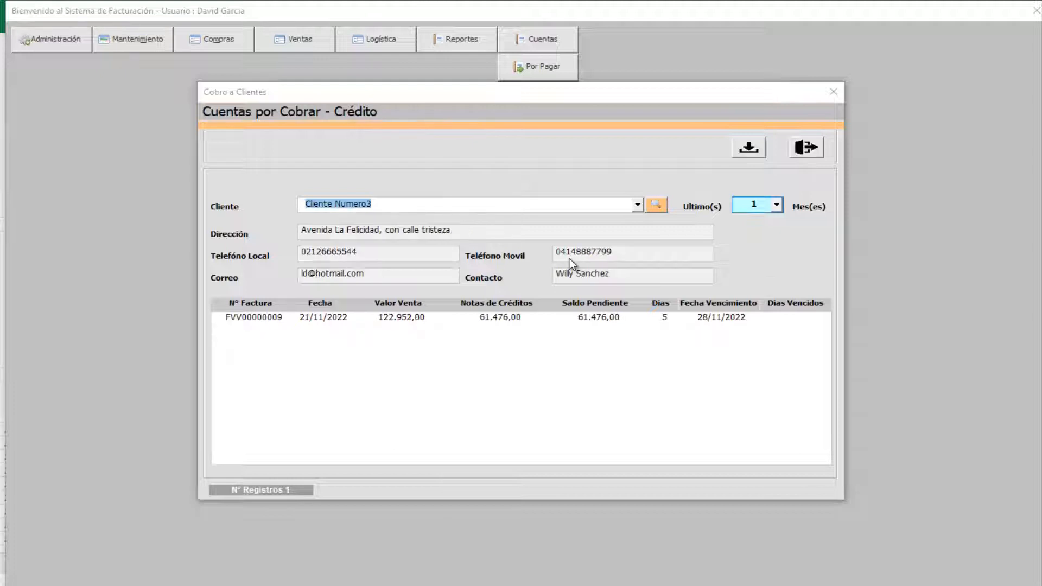
pyautogui.press('Tab')
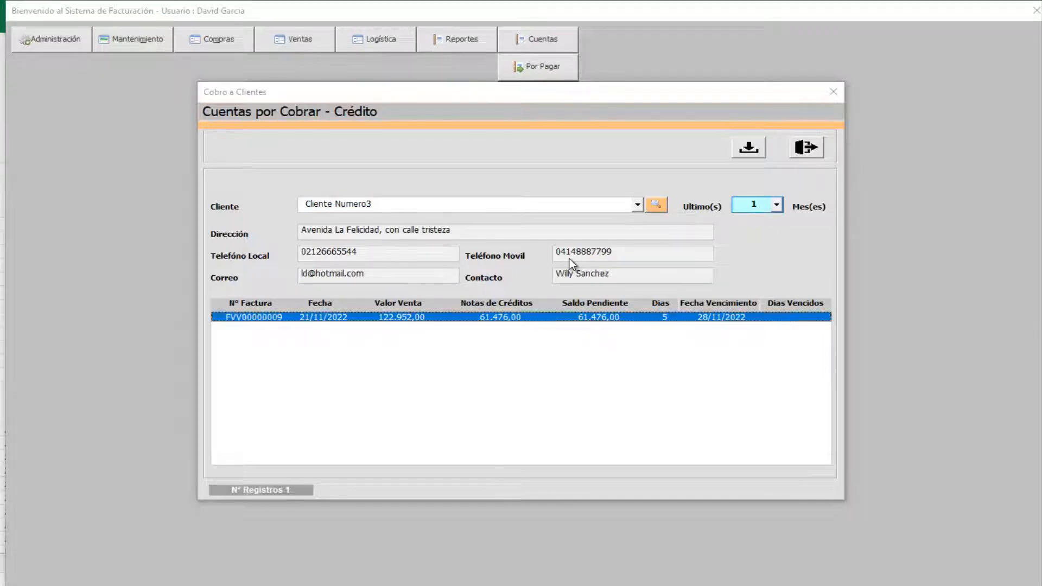
pyautogui.press('Tab')
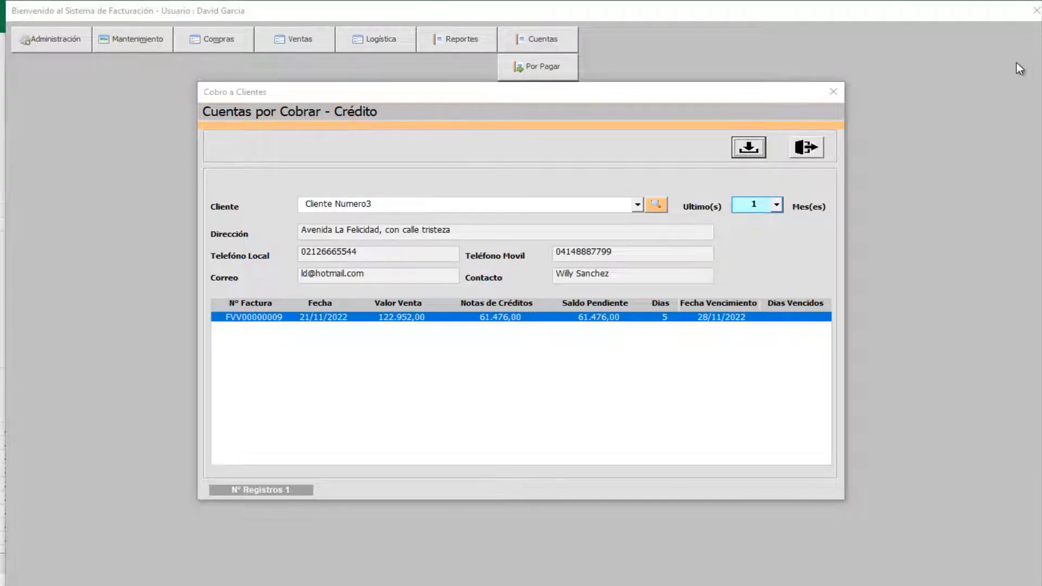
pyautogui.press('Return')
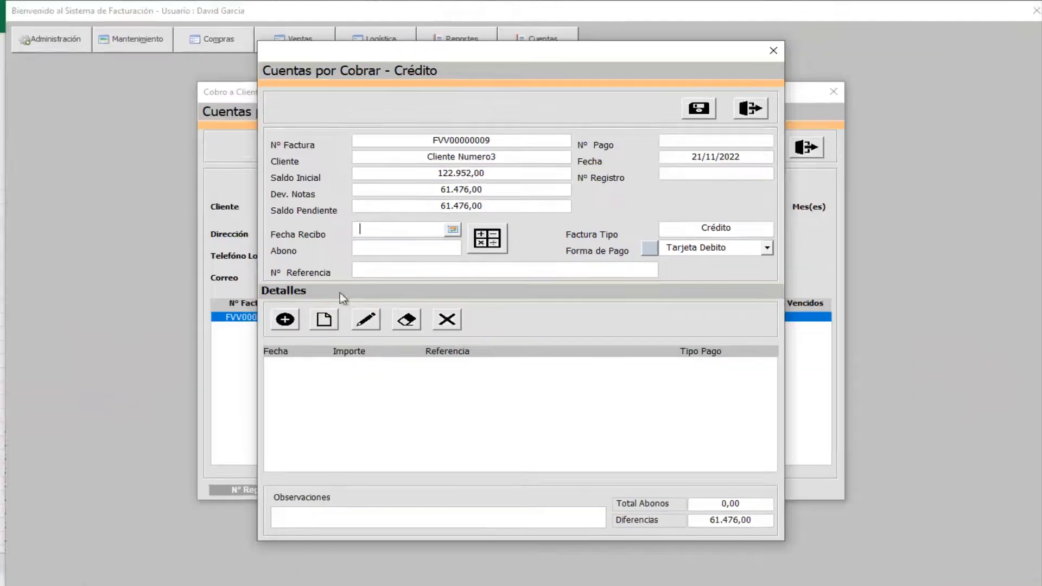
# - Set the receipt date to 21/11/2022 and the payment amount to the full balance
pyautogui.click(429, 234)
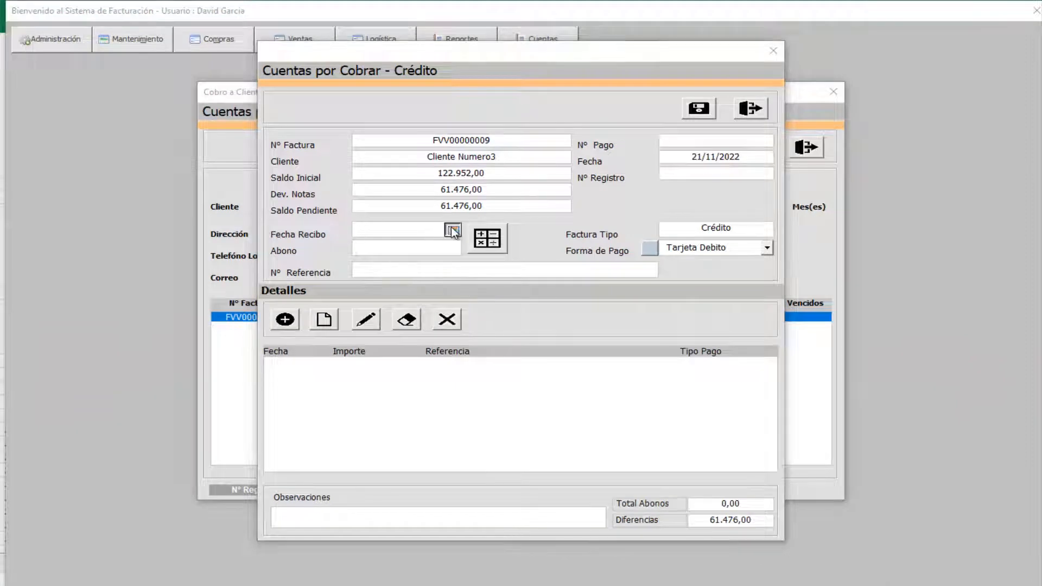
pyautogui.click(452, 230)
pyautogui.click(494, 207)
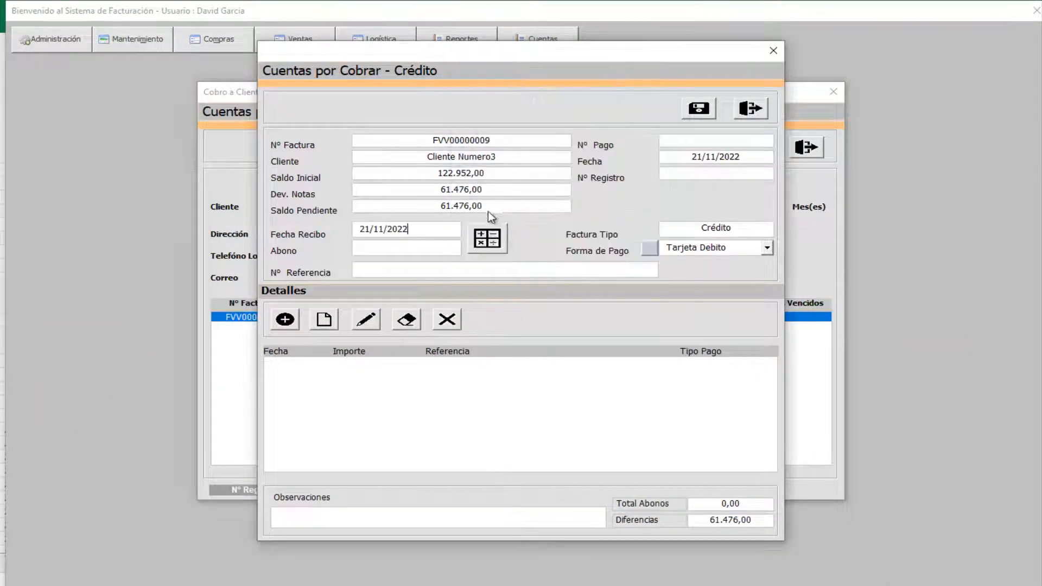
pyautogui.click(485, 242)
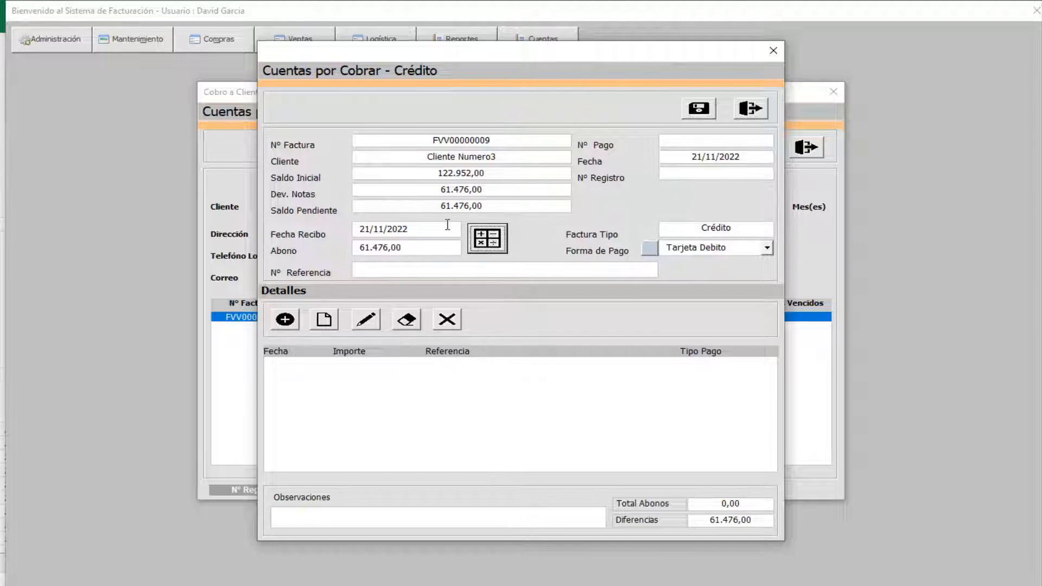
# - Add a Tarjeta Credito payment line with reference 5454
pyautogui.click(427, 266)
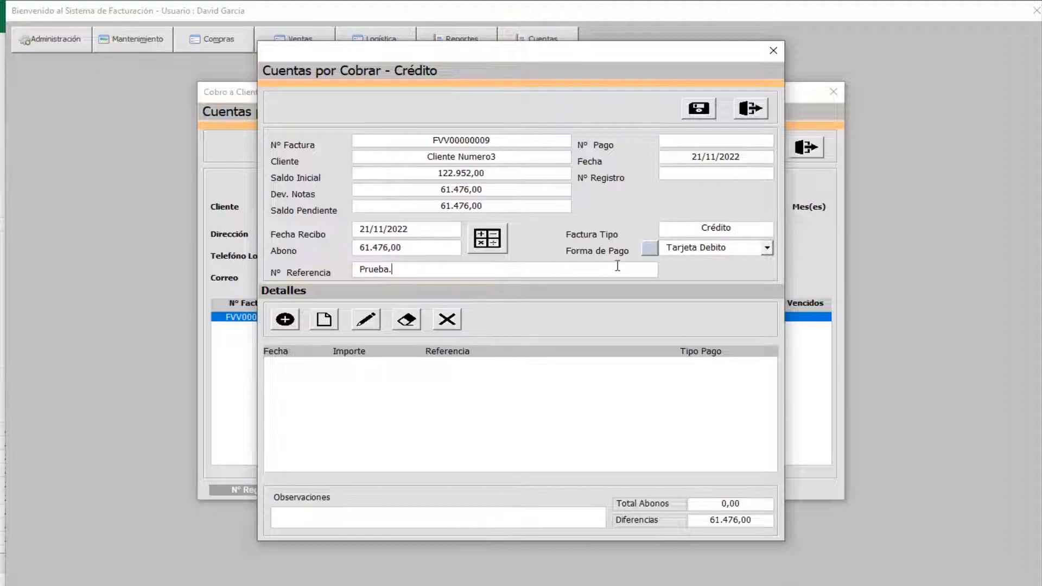
pyautogui.press('BackSpace')
pyautogui.press('BackSpace')
pyautogui.press('BackSpace')
pyautogui.press('BackSpace')
pyautogui.press('BackSpace')
pyautogui.press('BackSpace')
pyautogui.press('BackSpace')
pyautogui.write('5454')
pyautogui.click(766, 247)
pyautogui.click(716, 271)
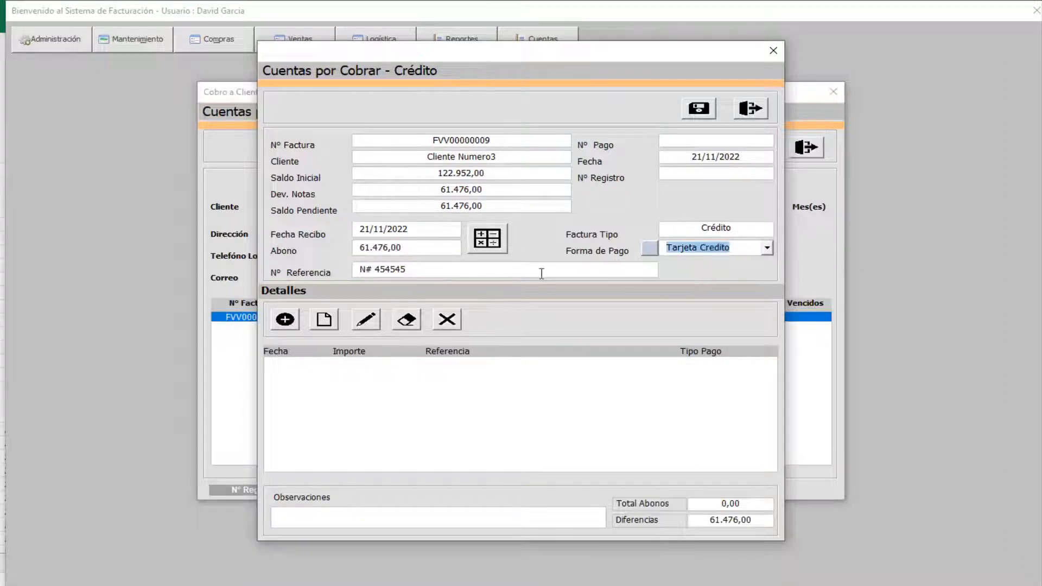
pyautogui.click(284, 326)
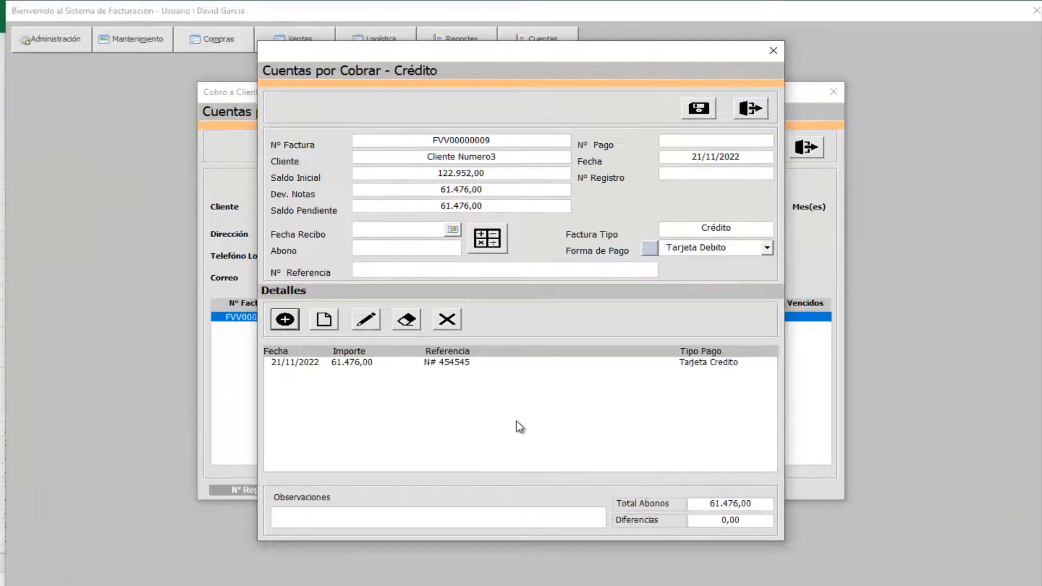
# - Add the observation 'Prueba.' and save the payment record
pyautogui.click(352, 510)
pyautogui.write('Prueba.')
pyautogui.click(700, 110)
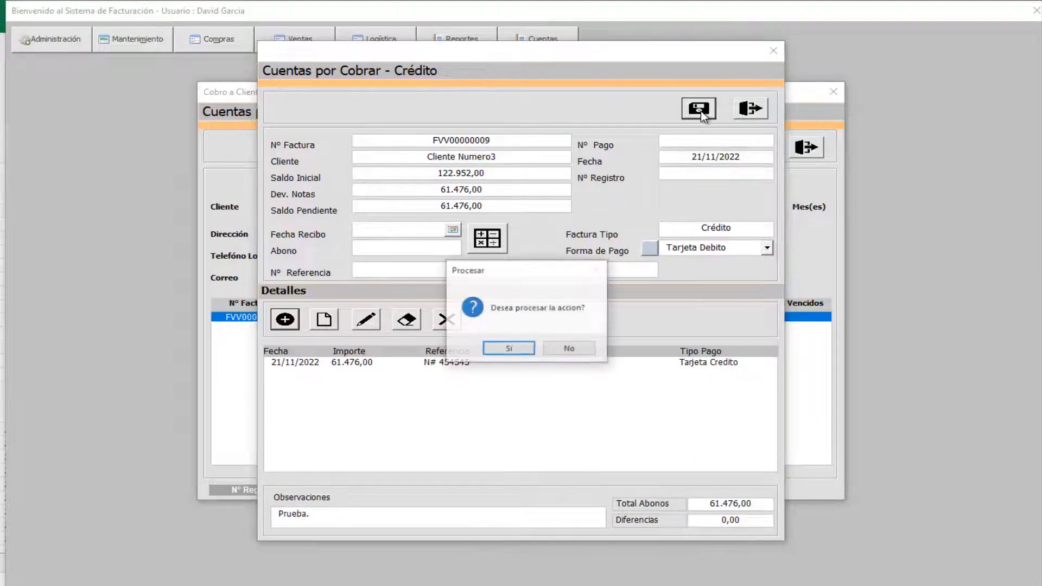
pyautogui.click(505, 349)
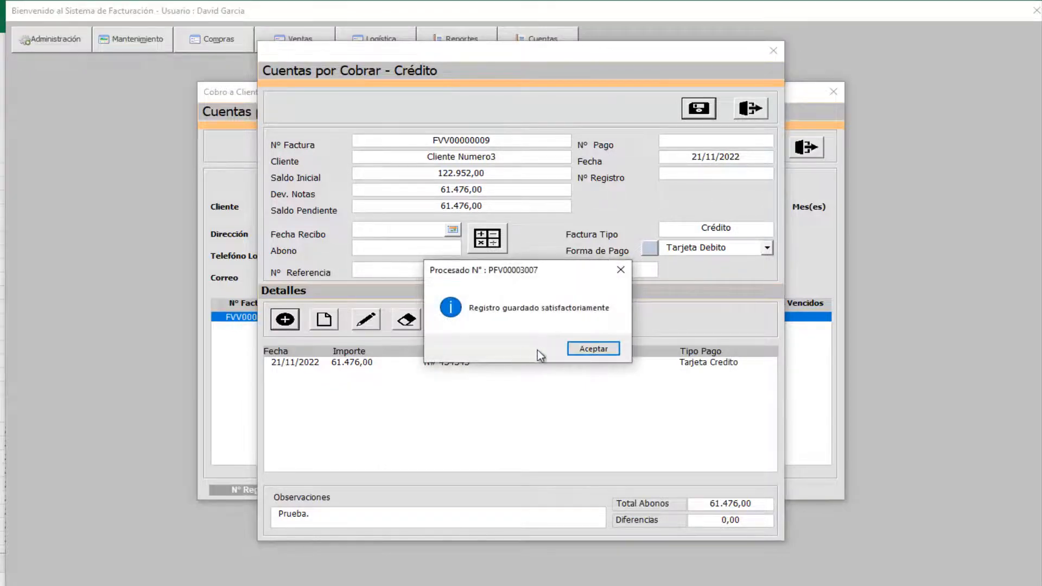
pyautogui.click(581, 350)
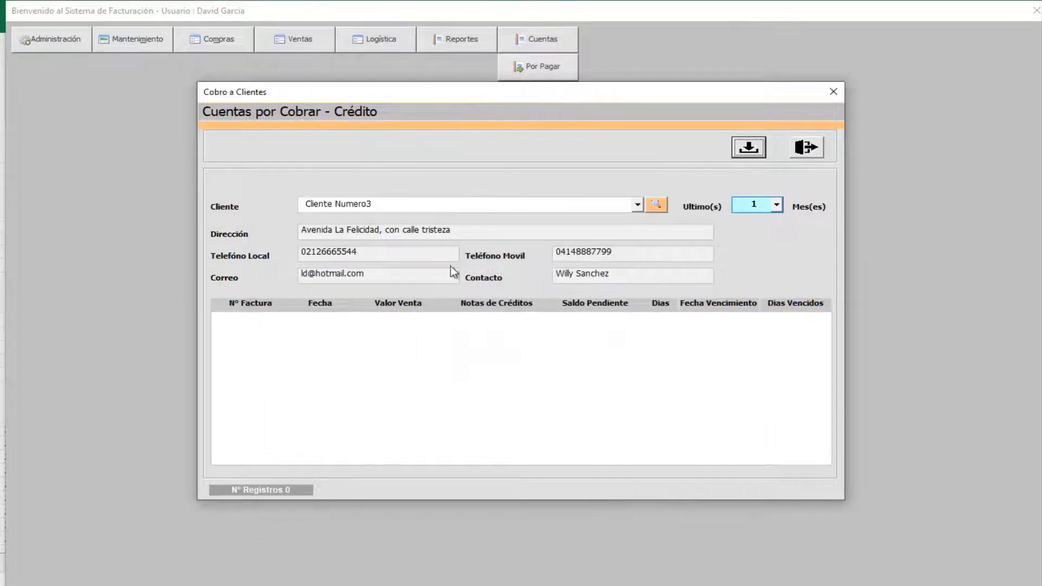
# - Load invoice FVV00000006 (317.160,98) into a new customer credit note, then close it unsaved
pyautogui.click(807, 149)
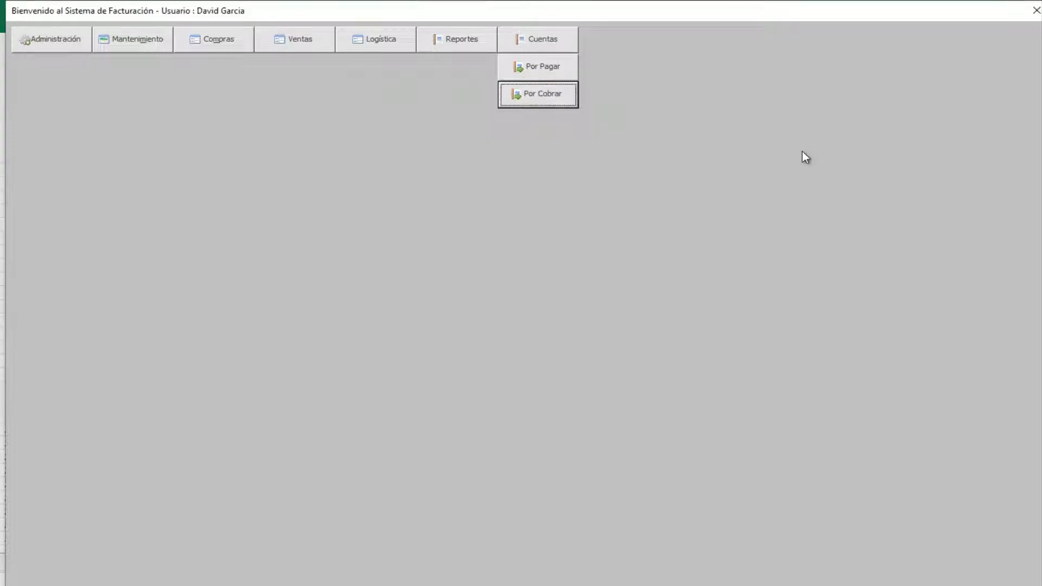
pyautogui.click(314, 40)
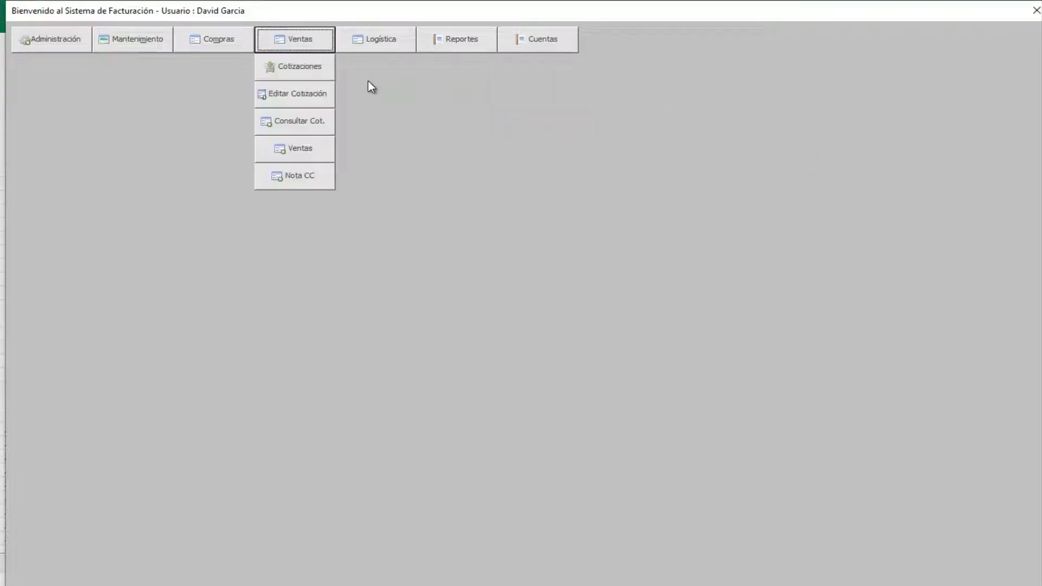
pyautogui.click(297, 177)
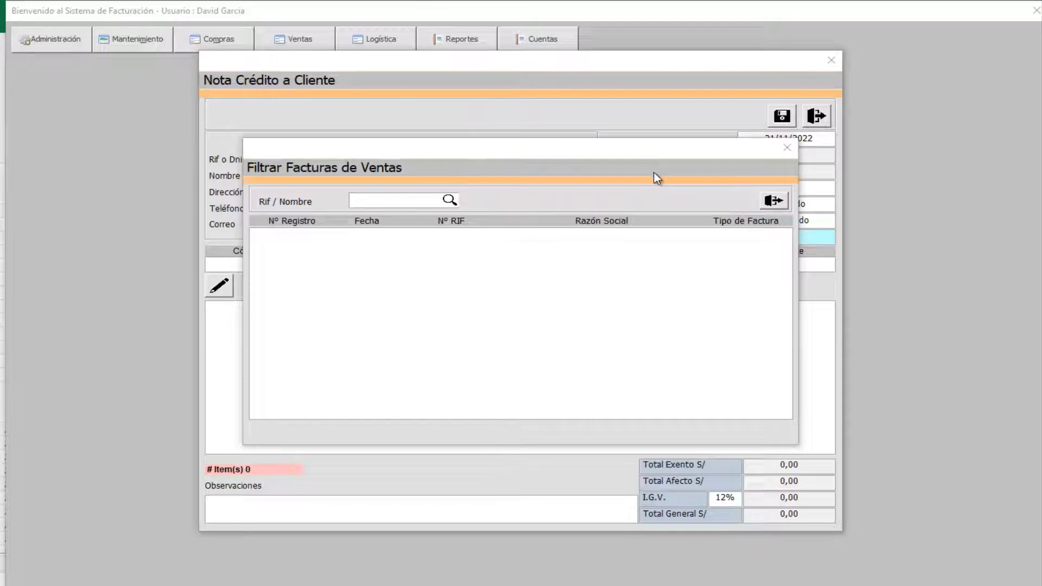
pyautogui.click(411, 200)
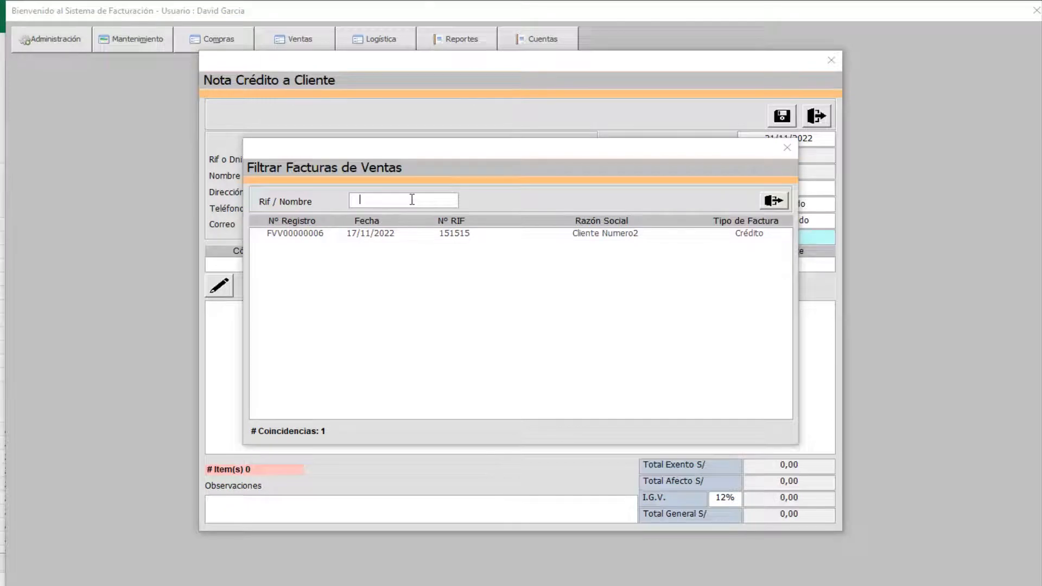
pyautogui.doubleClick(603, 233)
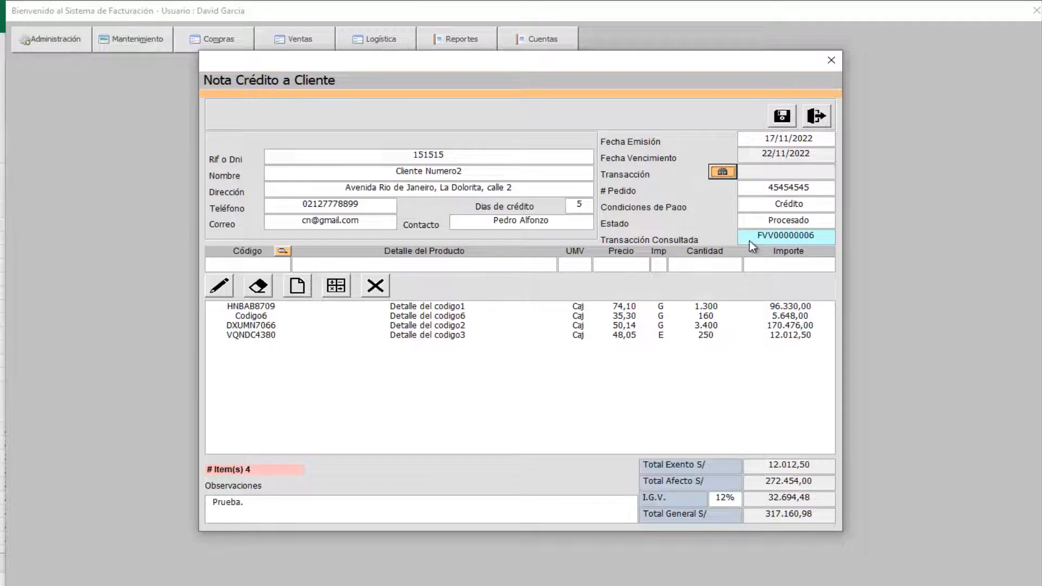
pyautogui.click(821, 115)
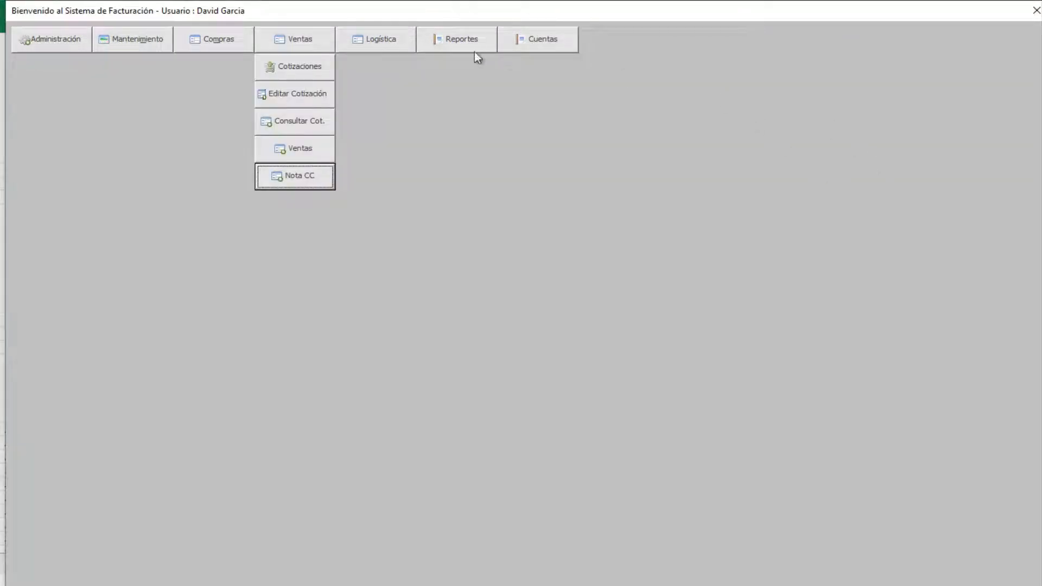
# - Open the movements report settings with type Compras
pyautogui.click(458, 43)
pyautogui.click(470, 94)
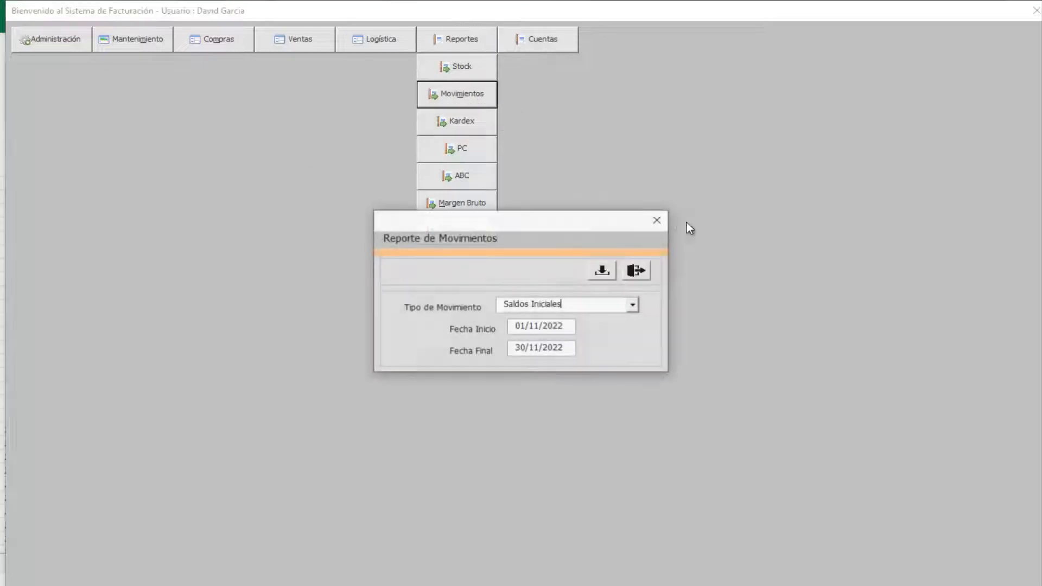
pyautogui.click(634, 307)
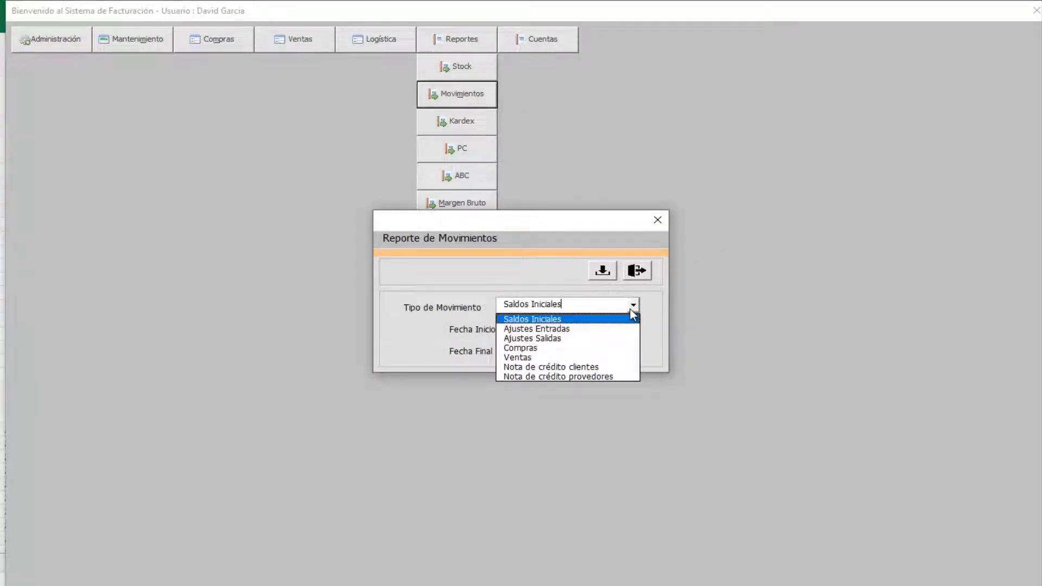
pyautogui.click(564, 347)
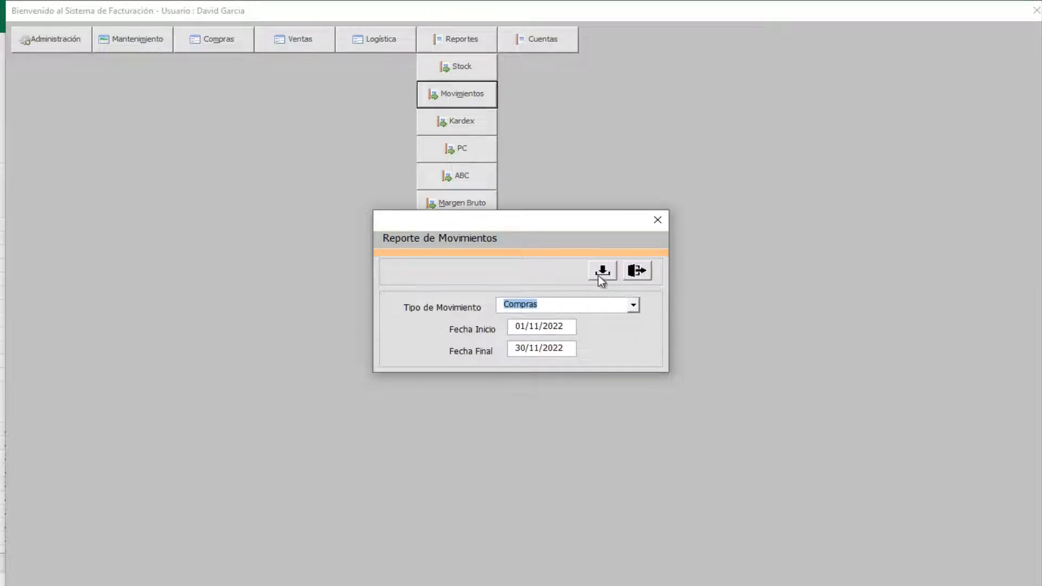
# - Set the period 01/11/2022 to 30/11/2022, generate the report, and return to the menu
pyautogui.press('Tab')
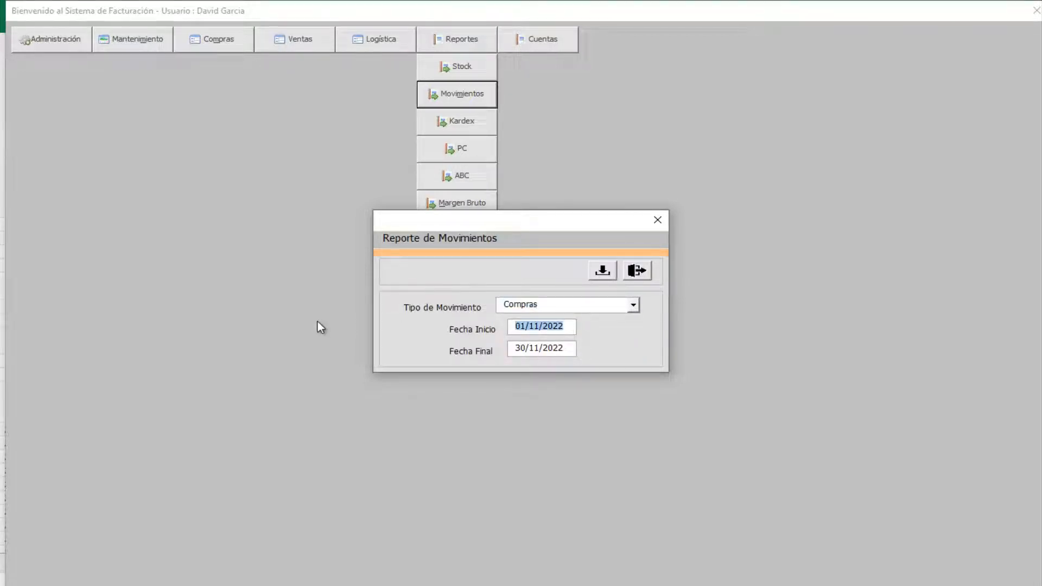
pyautogui.press('BackSpace')
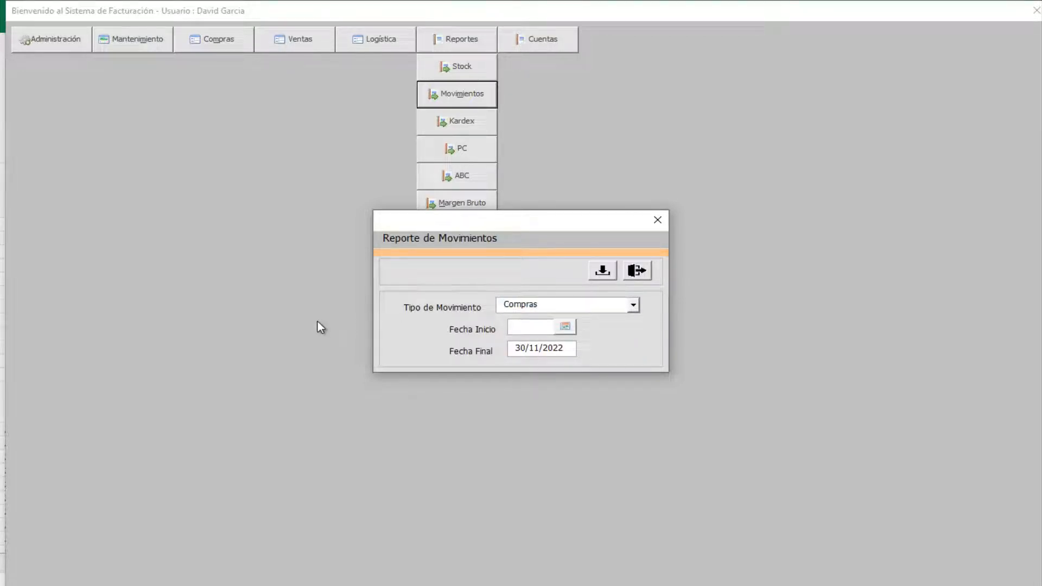
pyautogui.click(540, 350)
pyautogui.press('BackSpace')
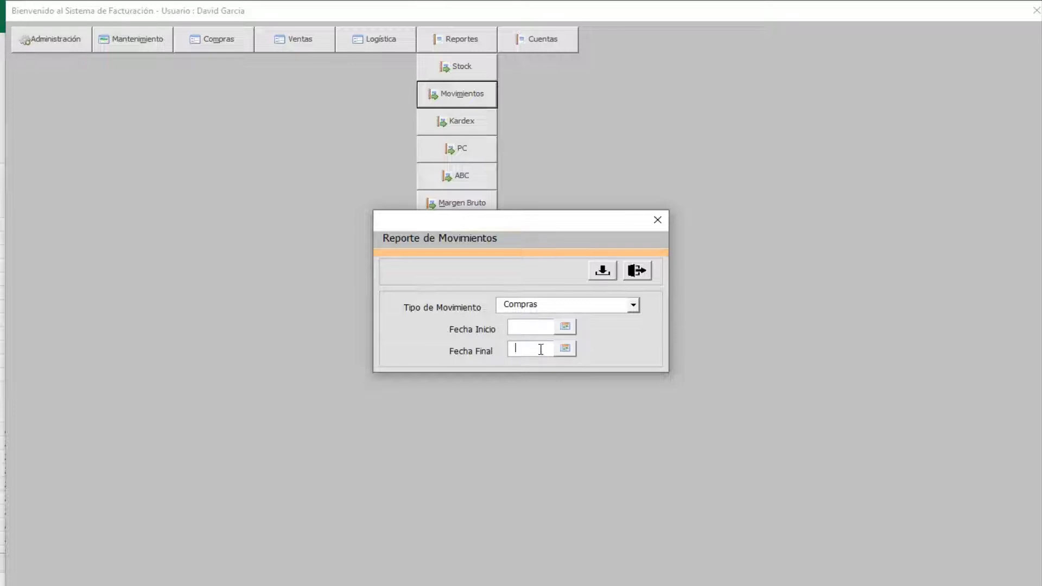
pyautogui.click(571, 330)
pyautogui.click(635, 308)
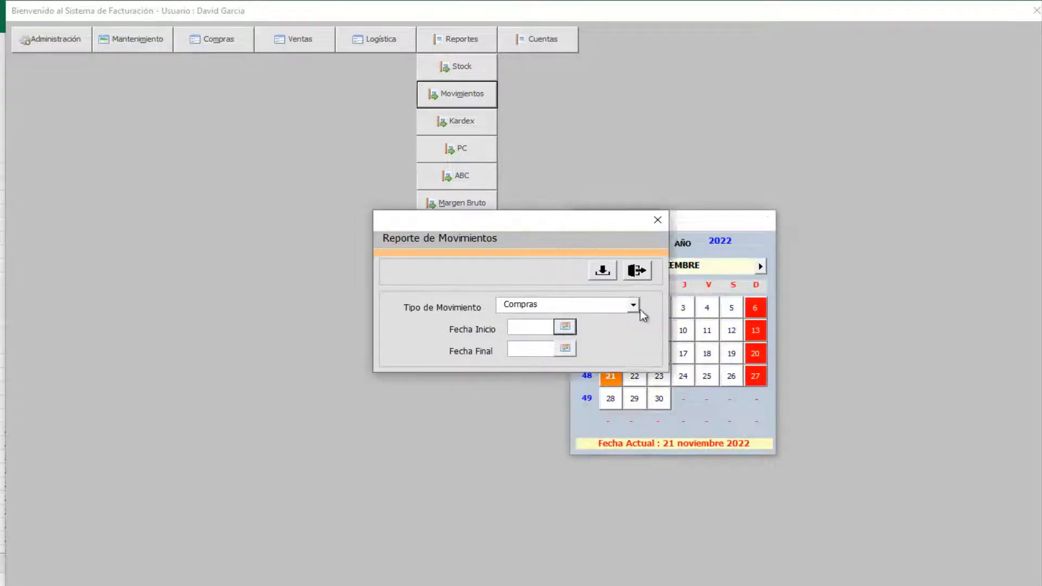
pyautogui.click(658, 396)
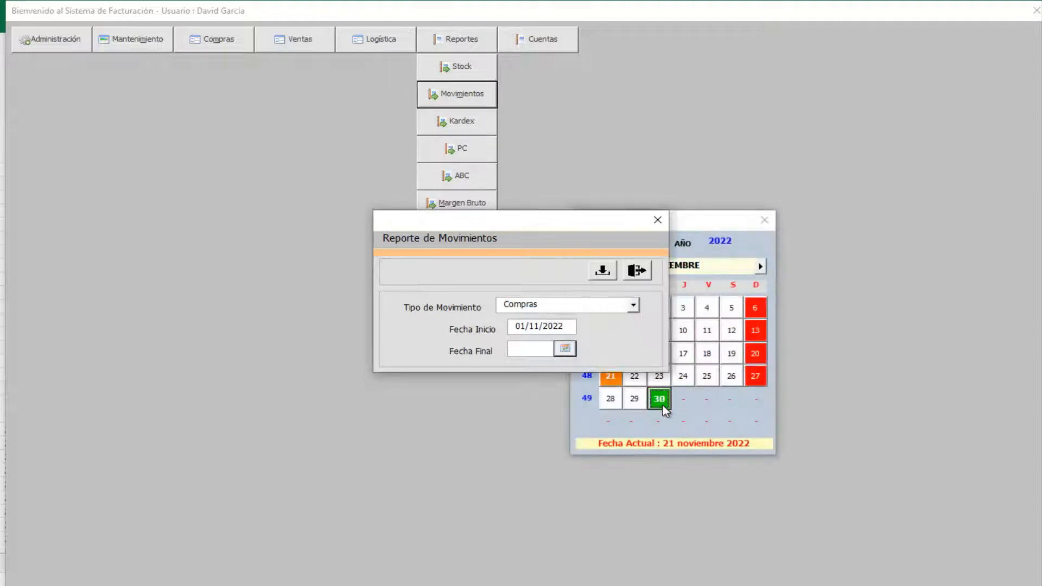
pyautogui.click(598, 277)
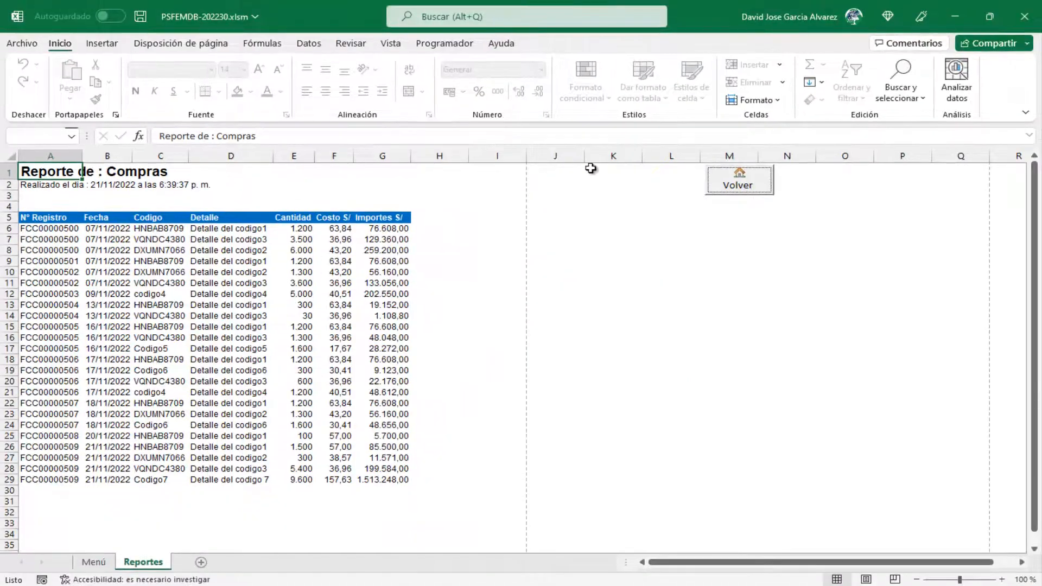
pyautogui.click(719, 181)
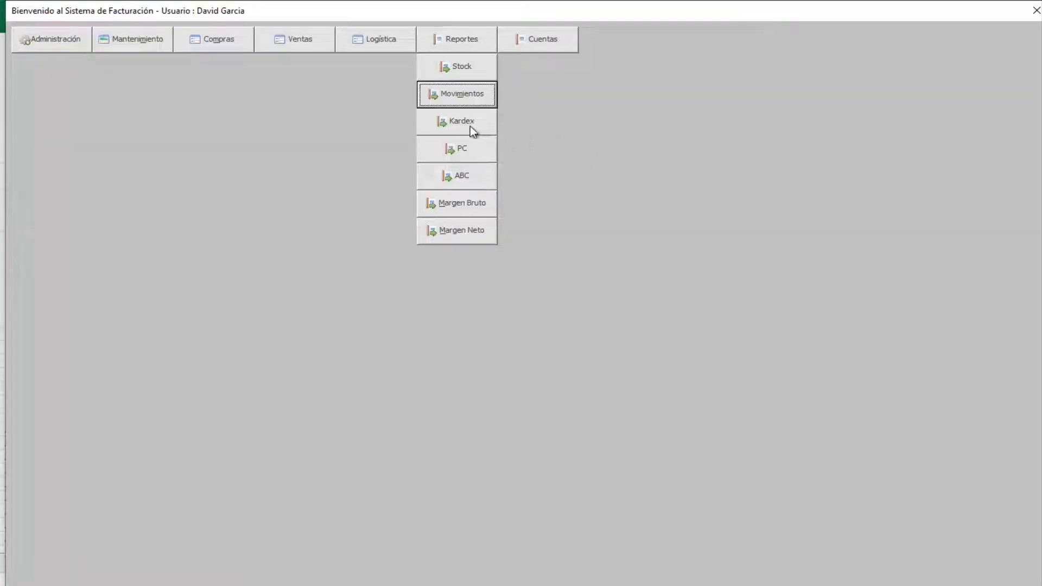
# - In the Kardex window, choose Codigo7 and set the start date to 01/11/2022
pyautogui.click(471, 128)
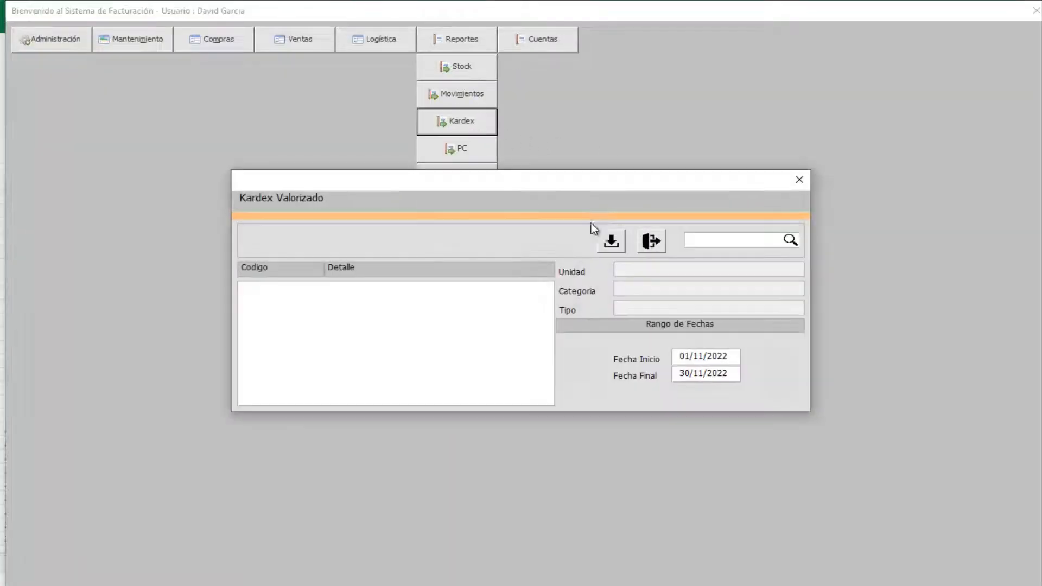
pyautogui.click(695, 240)
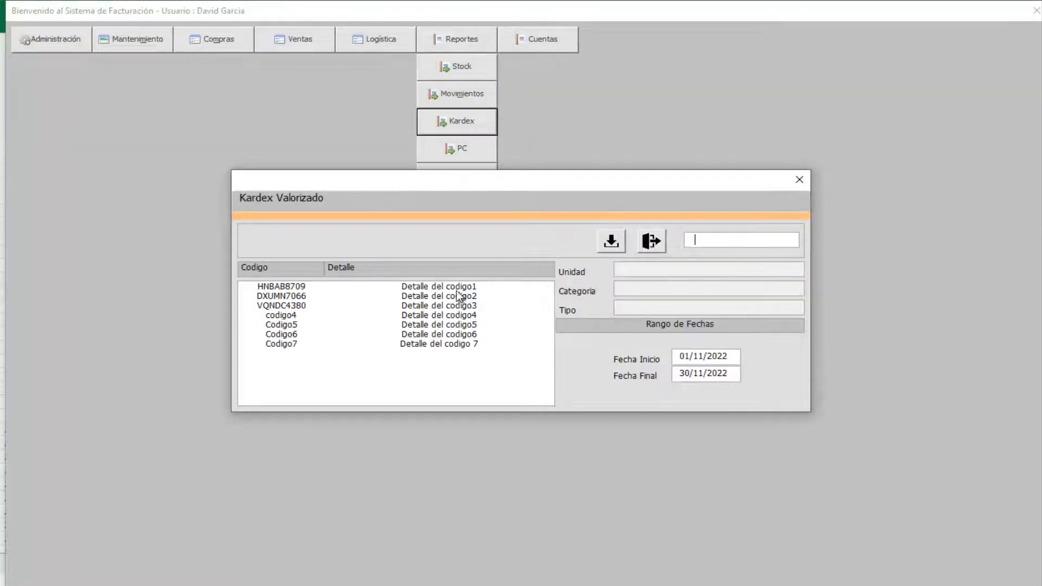
pyautogui.click(323, 343)
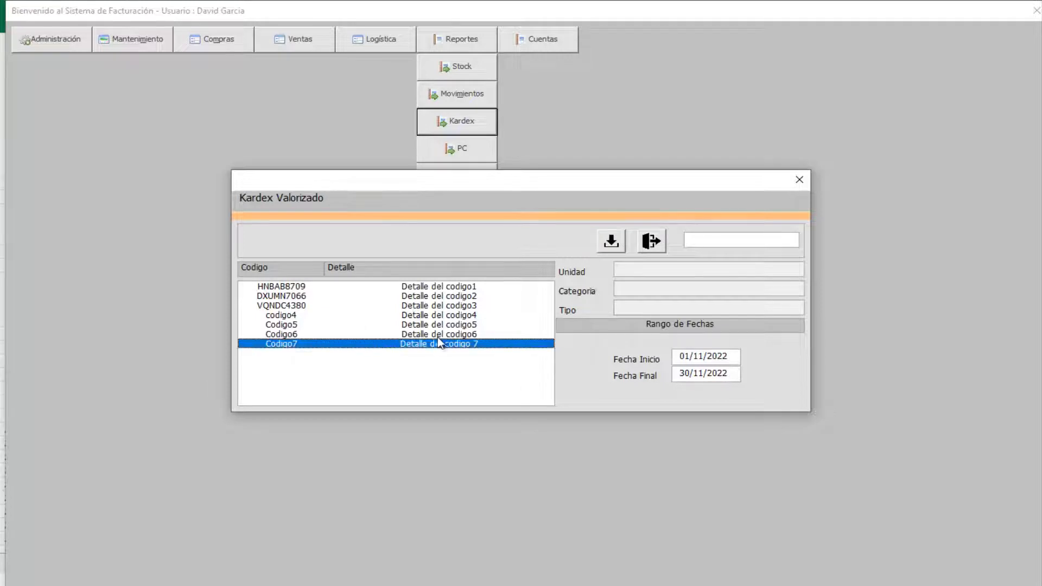
pyautogui.doubleClick(720, 354)
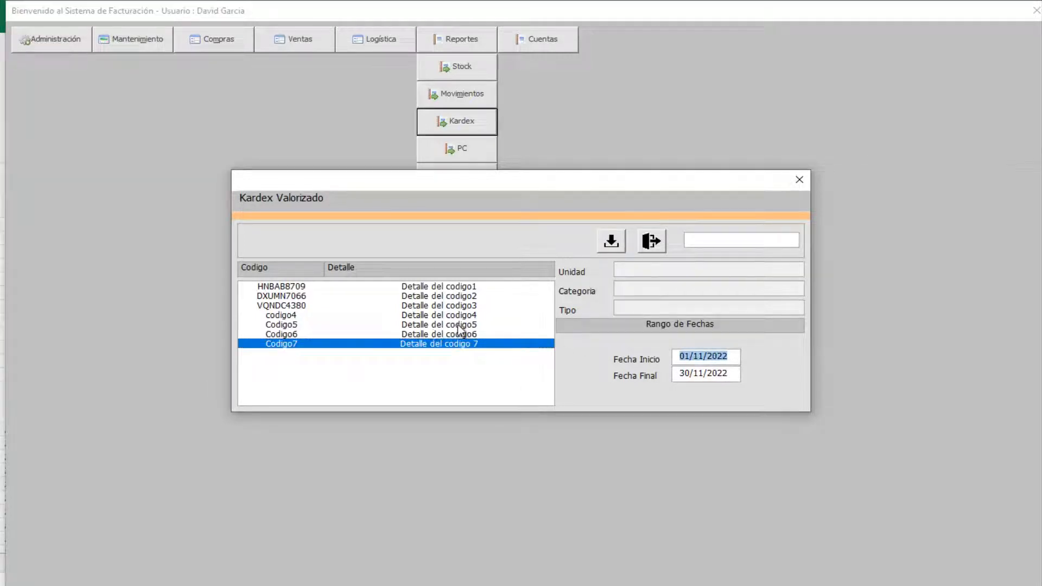
pyautogui.press('BackSpace')
pyautogui.click(729, 356)
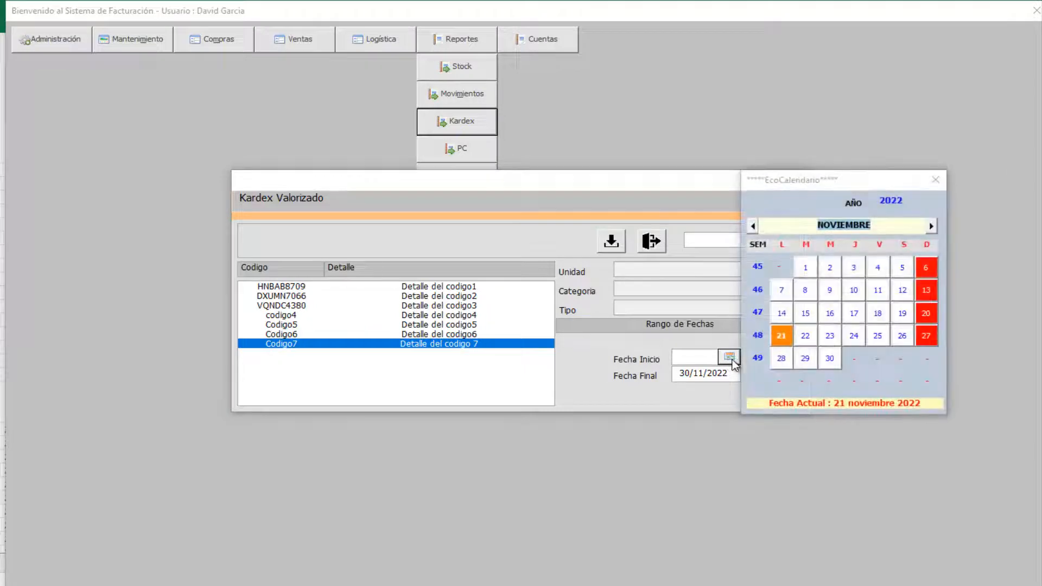
pyautogui.click(804, 267)
# - Generate the valued Kardex report, review the preview, and return to the main menu
pyautogui.click(608, 242)
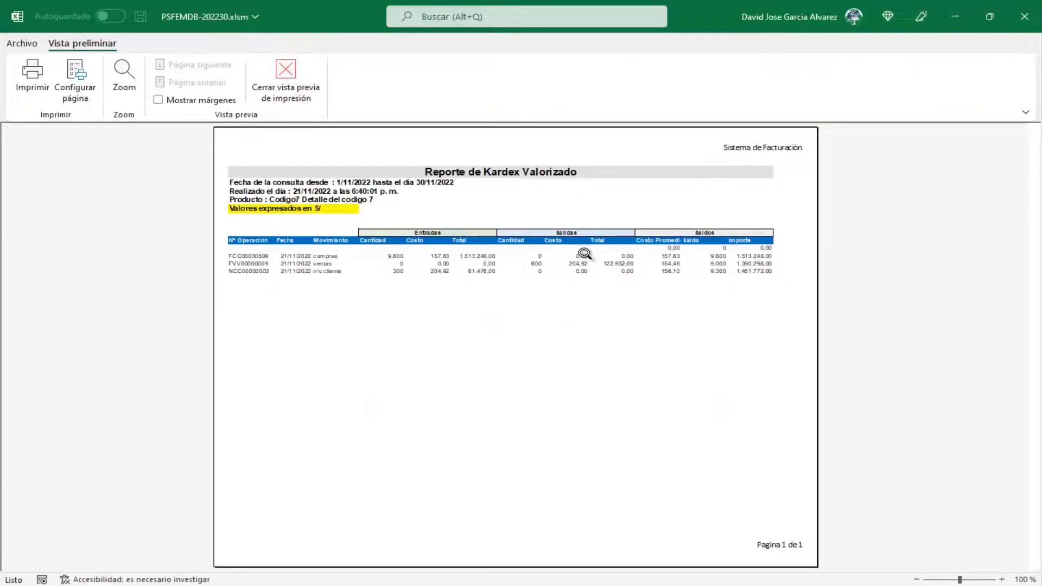
pyautogui.click(583, 253)
pyautogui.click(312, 100)
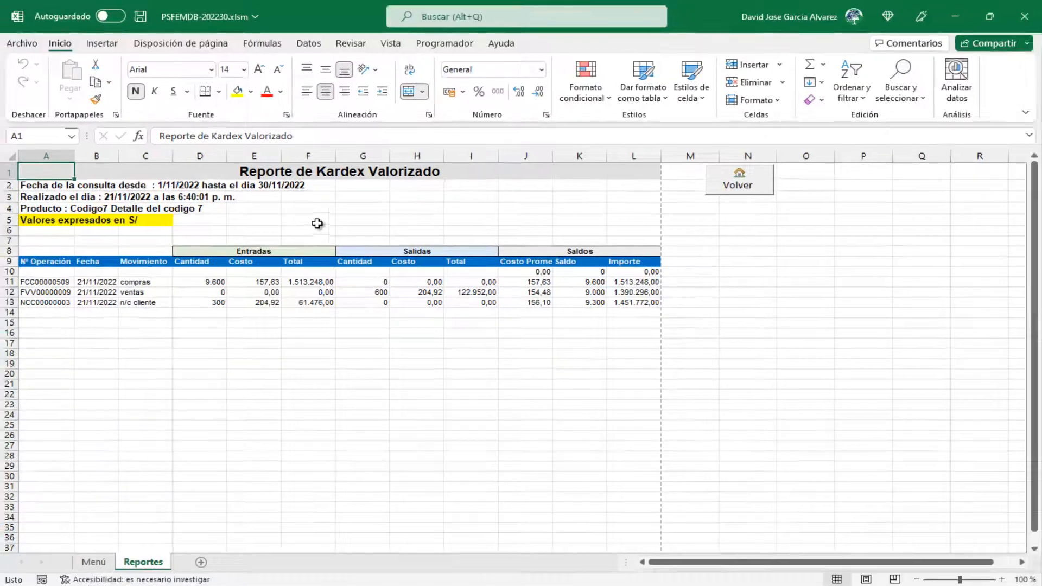
pyautogui.click(774, 193)
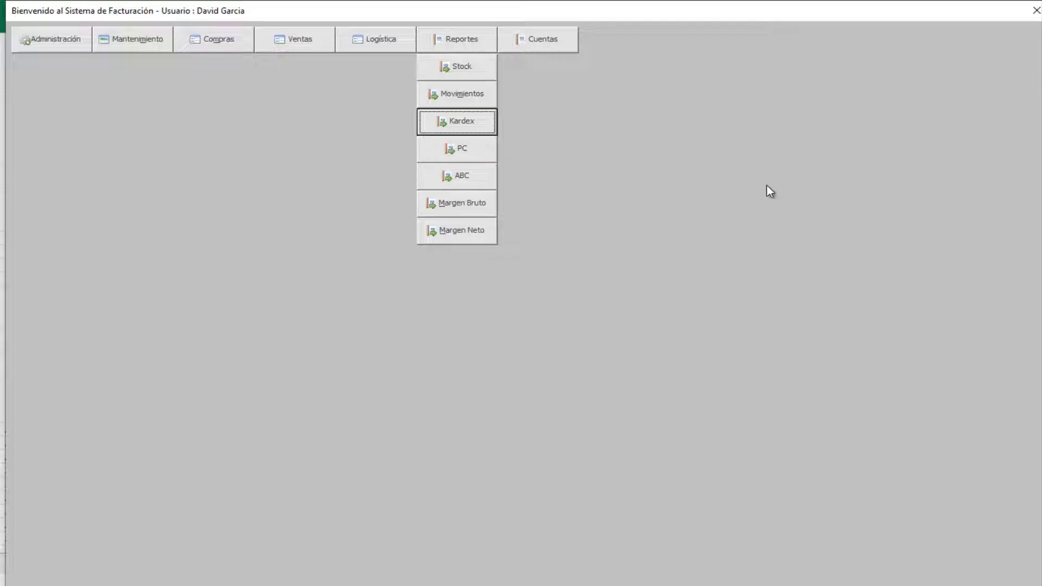
# - Set the purchase forecast's months of inventory to 3
pyautogui.click(473, 150)
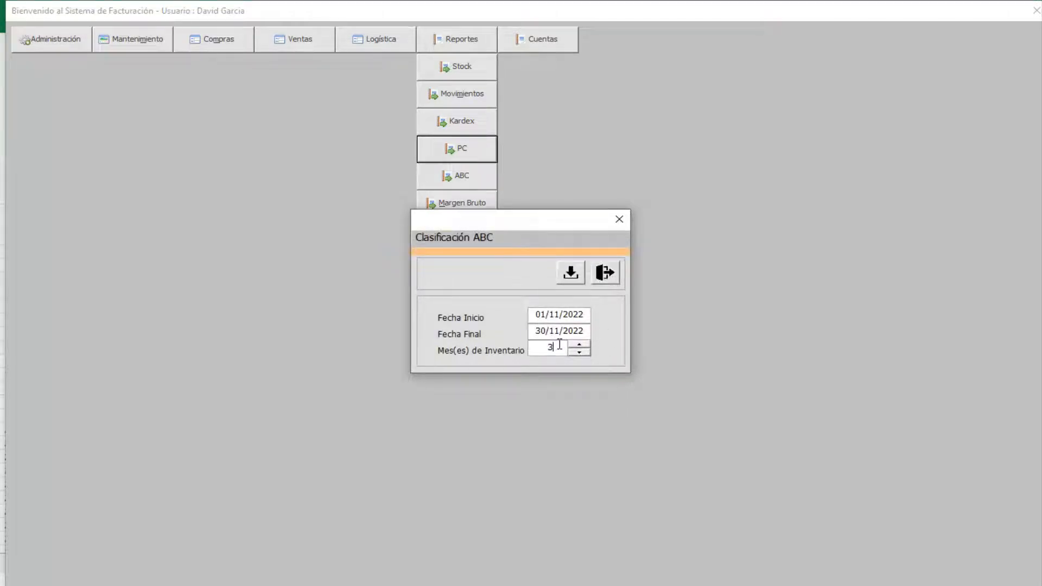
pyautogui.click(588, 344)
pyautogui.click(588, 344)
pyautogui.click(589, 344)
pyautogui.click(579, 353)
pyautogui.click(579, 352)
pyautogui.click(579, 352)
pyautogui.click(585, 344)
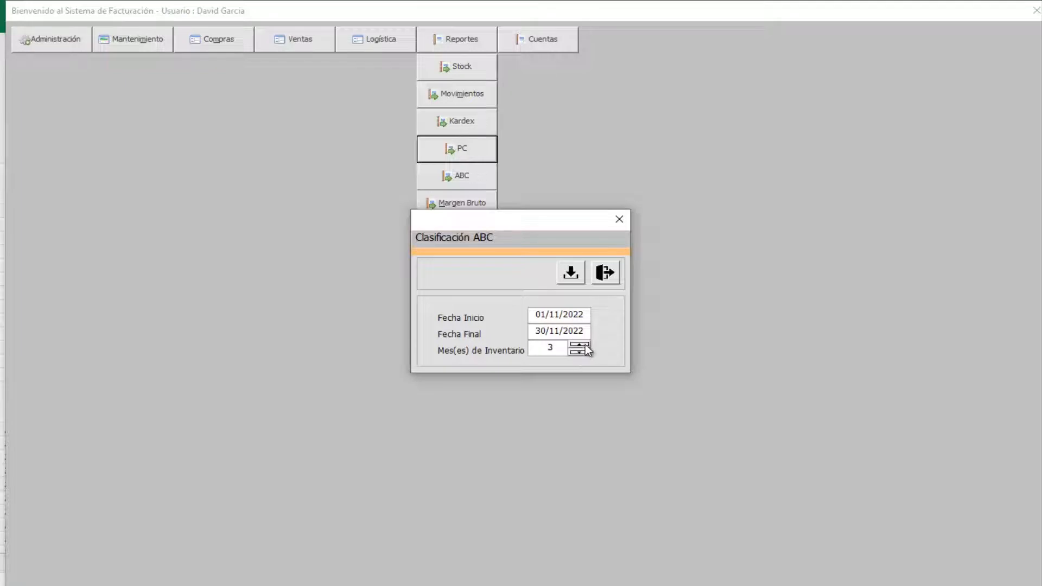
# - Set the forecast dates to 01/11/2022–30/11/2022 and generate the report
pyautogui.click(579, 310)
pyautogui.press('BackSpace')
pyautogui.click(579, 314)
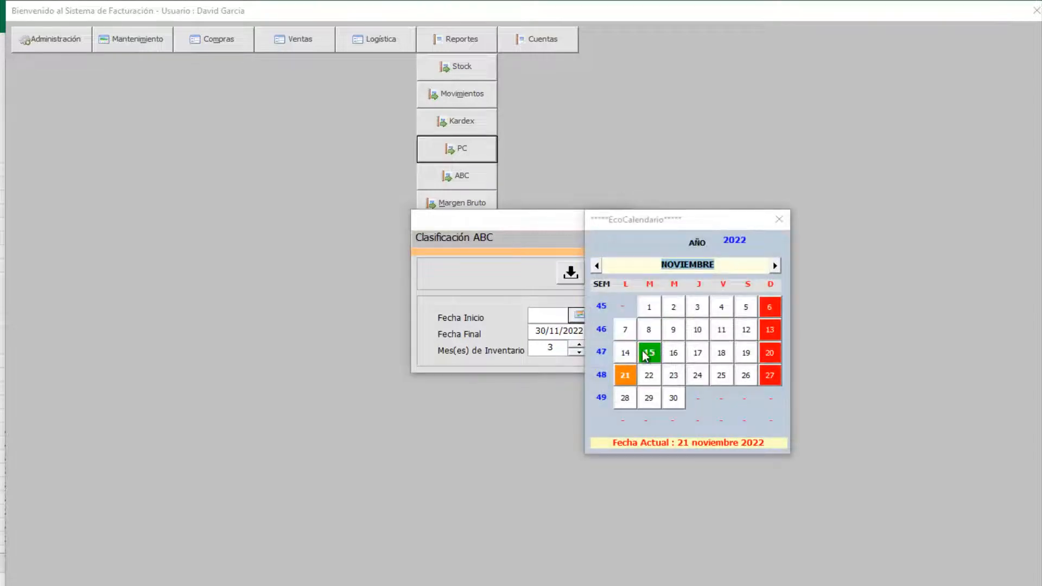
pyautogui.click(648, 307)
pyautogui.doubleClick(573, 332)
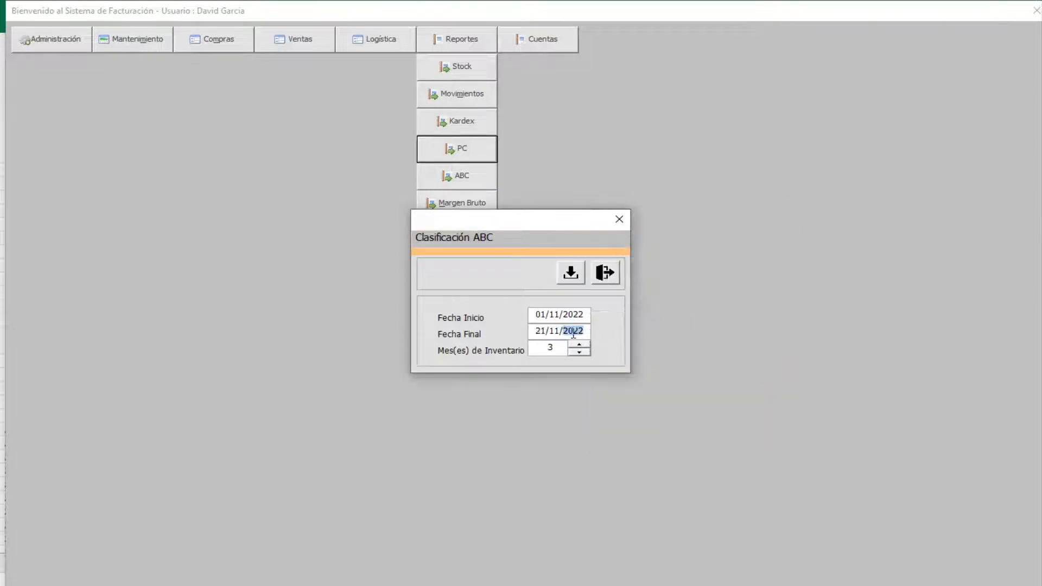
pyautogui.click(573, 333)
pyautogui.press('Delete')
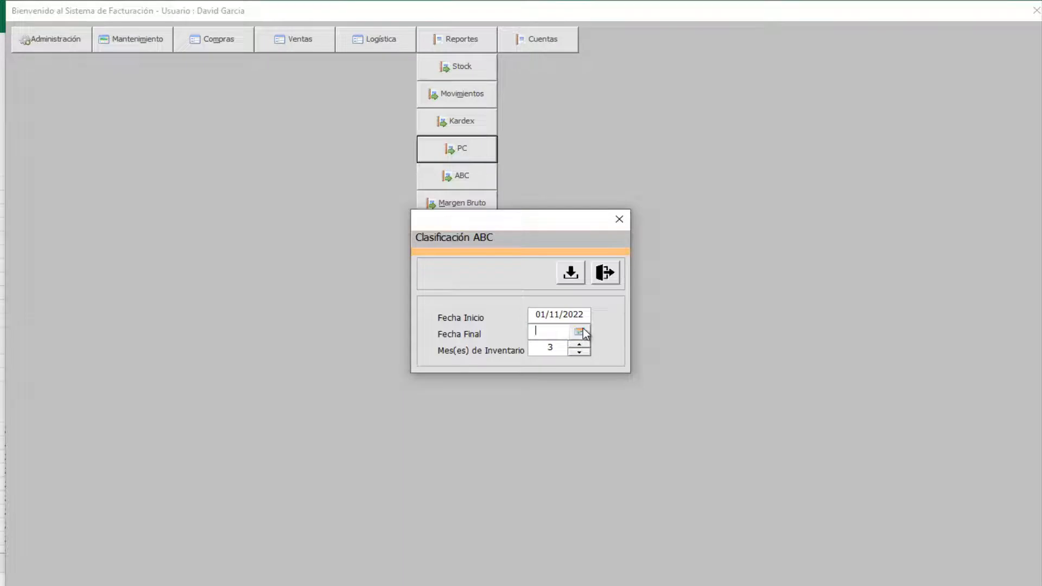
pyautogui.click(579, 331)
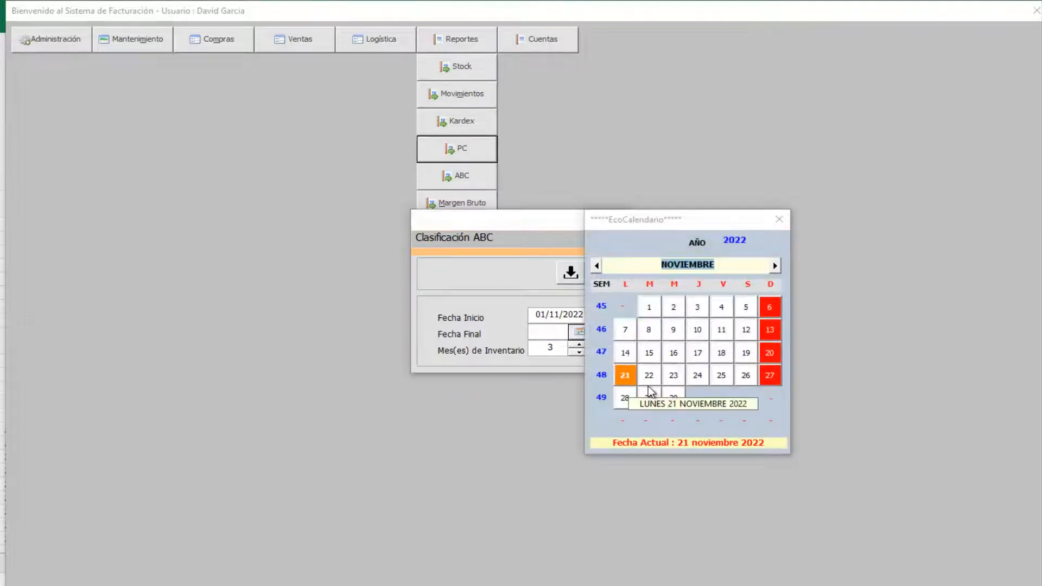
pyautogui.click(673, 397)
pyautogui.click(571, 273)
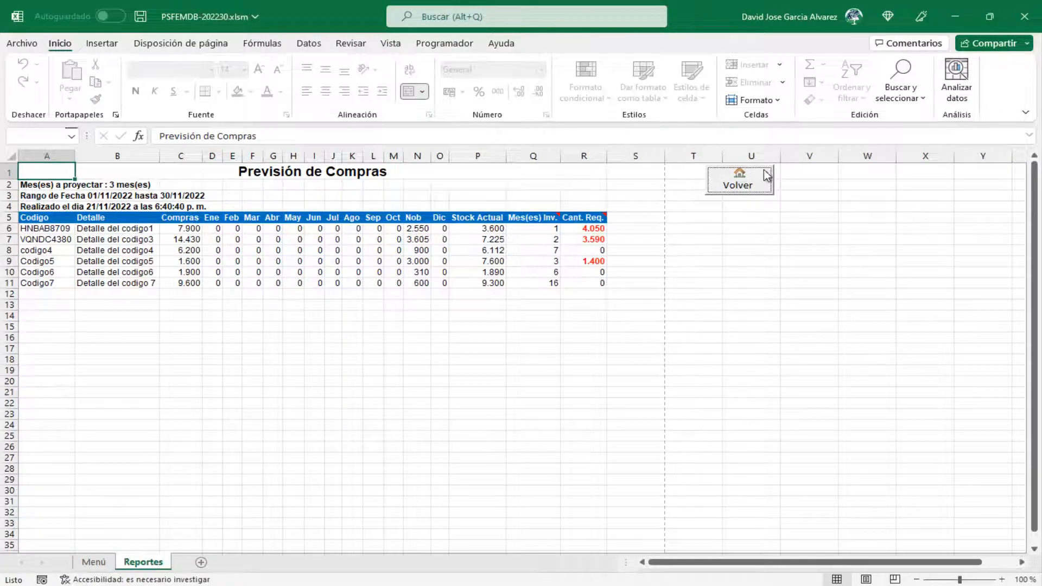
# - Generate the November 2022 ABC report ranking DXUMN7066 and VQNDC4380 as A, then return
pyautogui.click(762, 174)
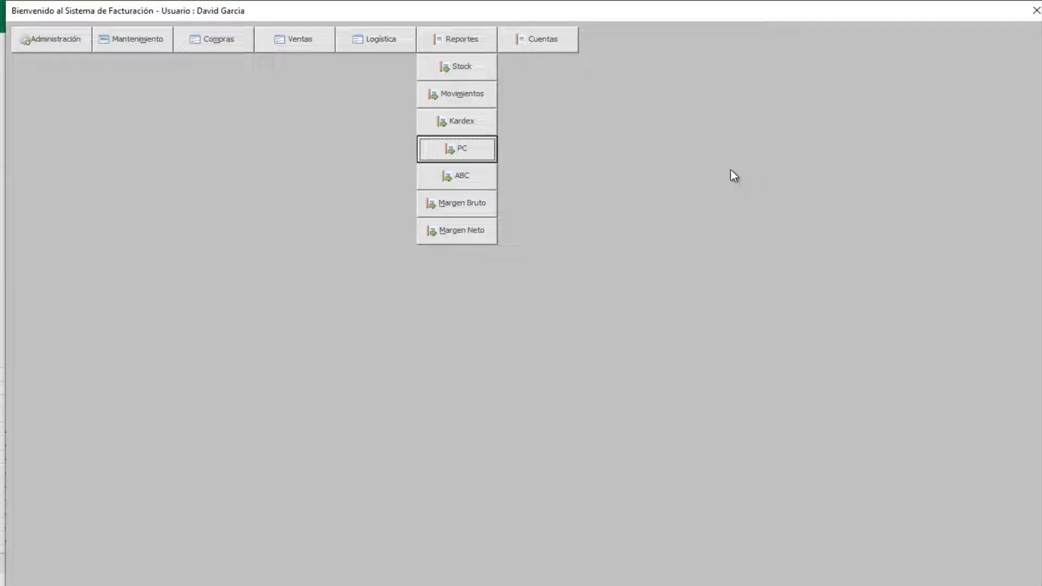
pyautogui.click(460, 178)
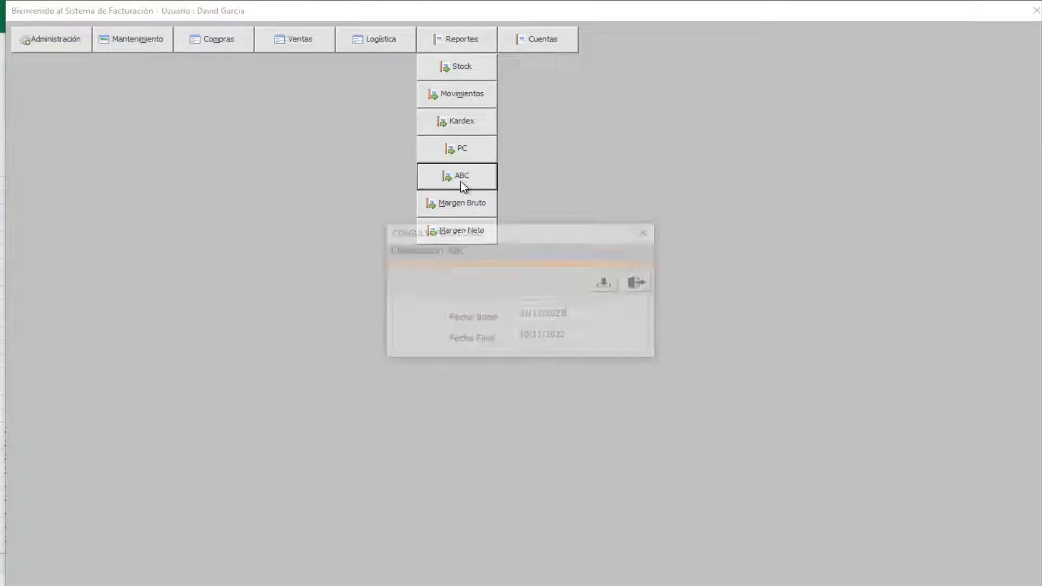
pyautogui.click(612, 285)
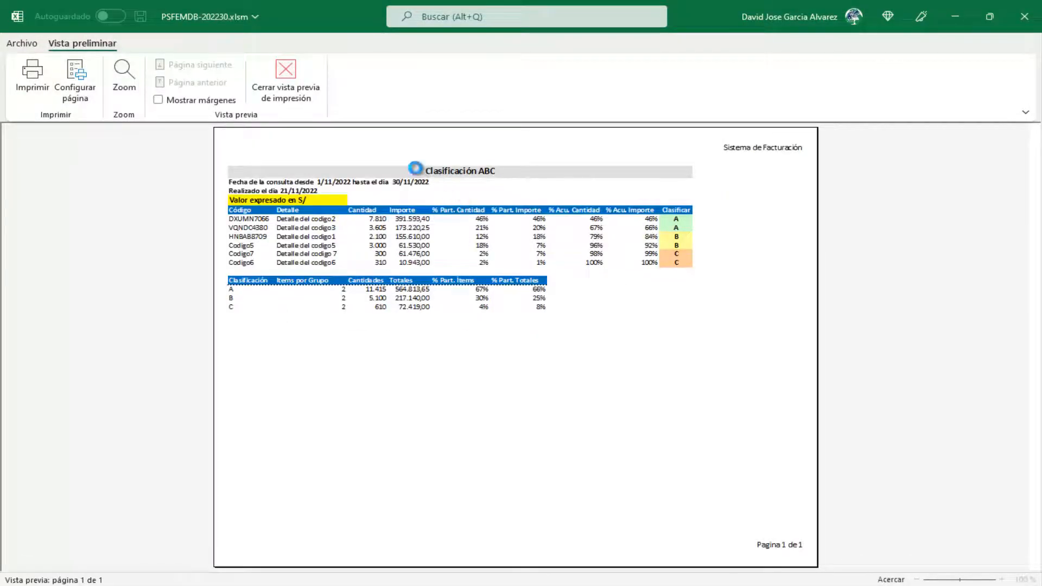
pyautogui.click(416, 169)
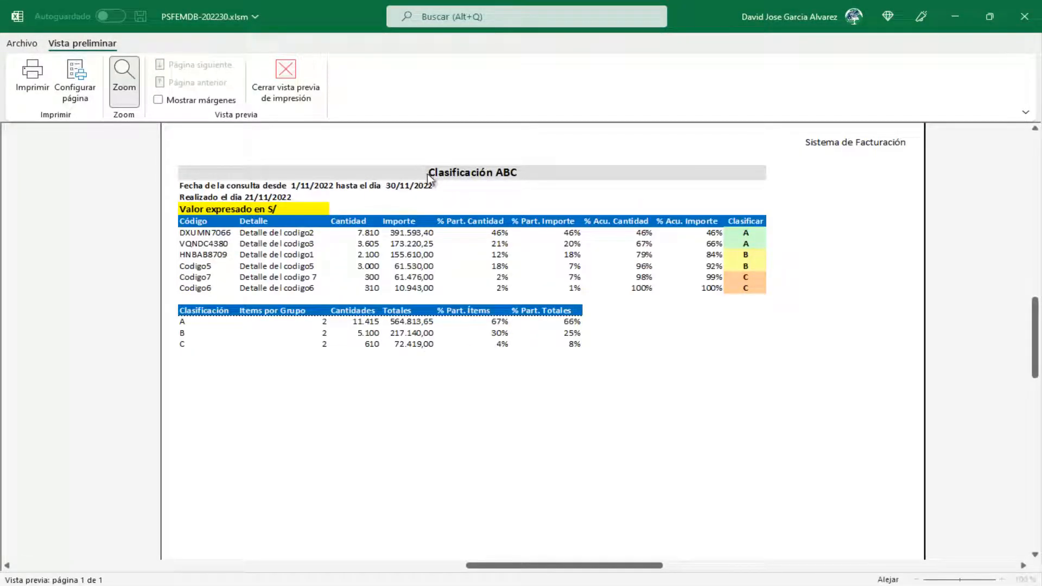
pyautogui.click(285, 78)
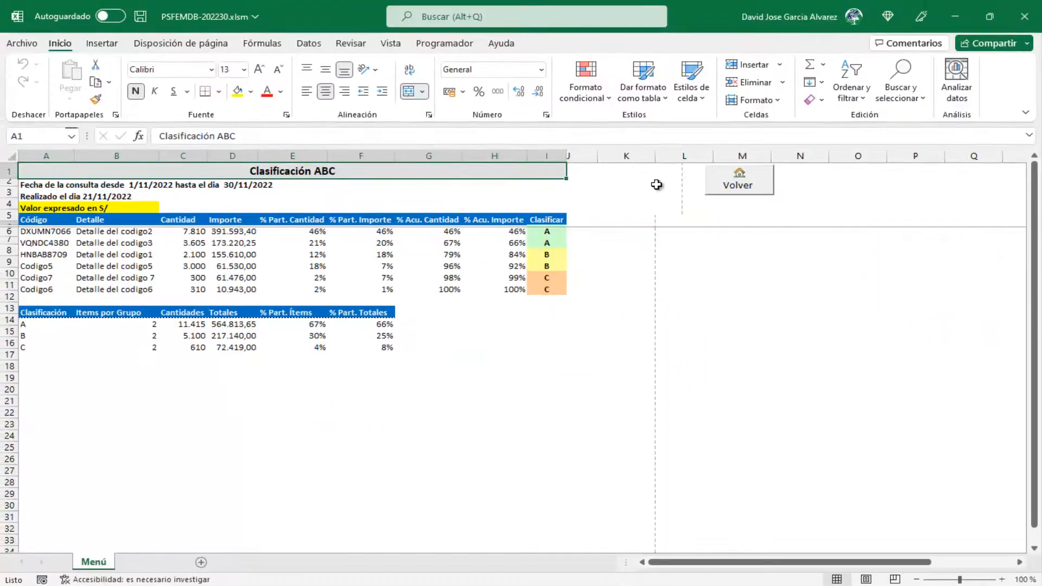
pyautogui.click(752, 180)
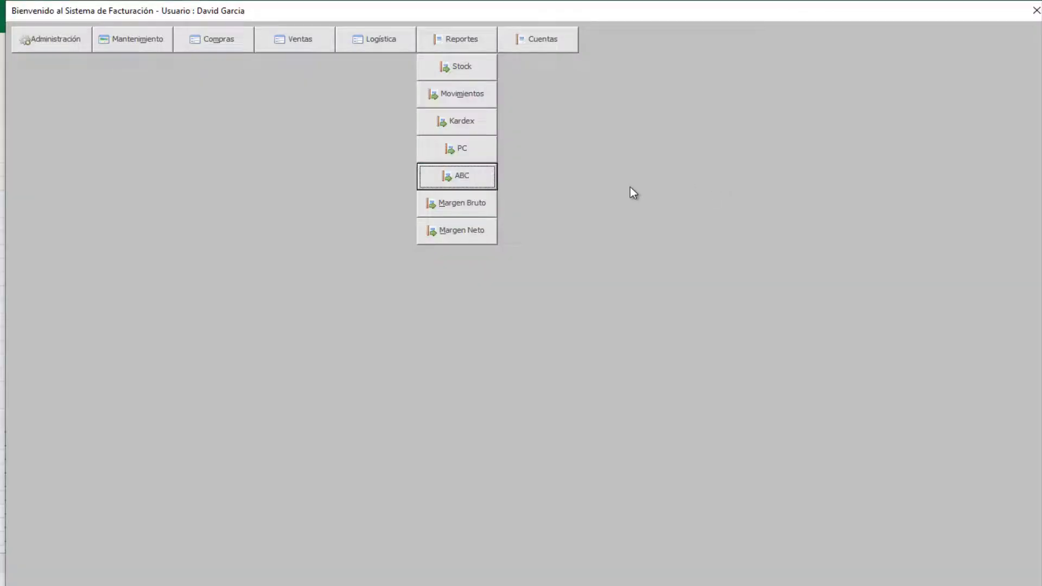
# - Generate the 2022 Noviembre gross margin report, totalling 139.949,75 utilidad, then return to the menu
pyautogui.click(456, 205)
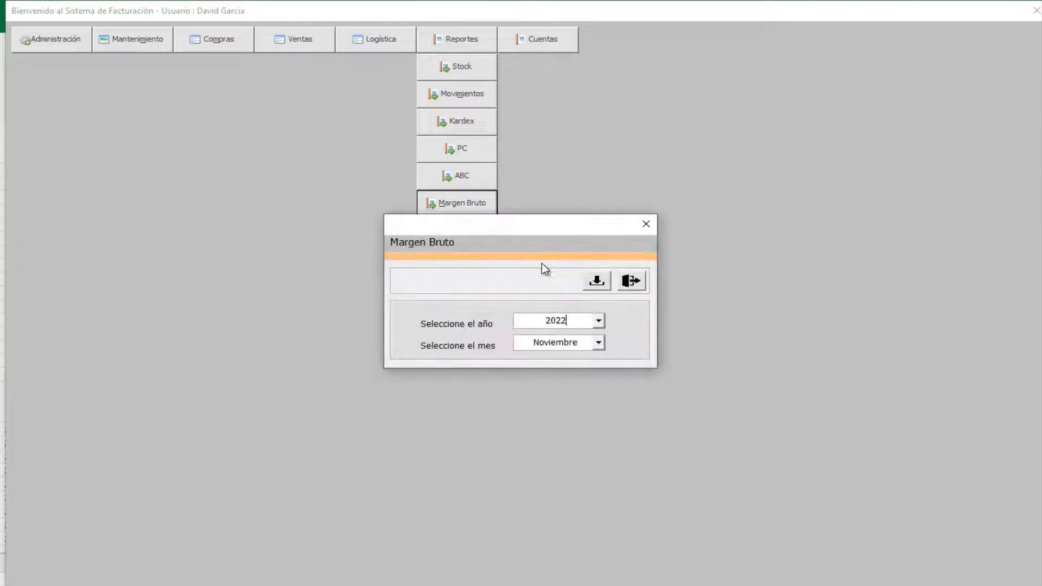
pyautogui.click(598, 281)
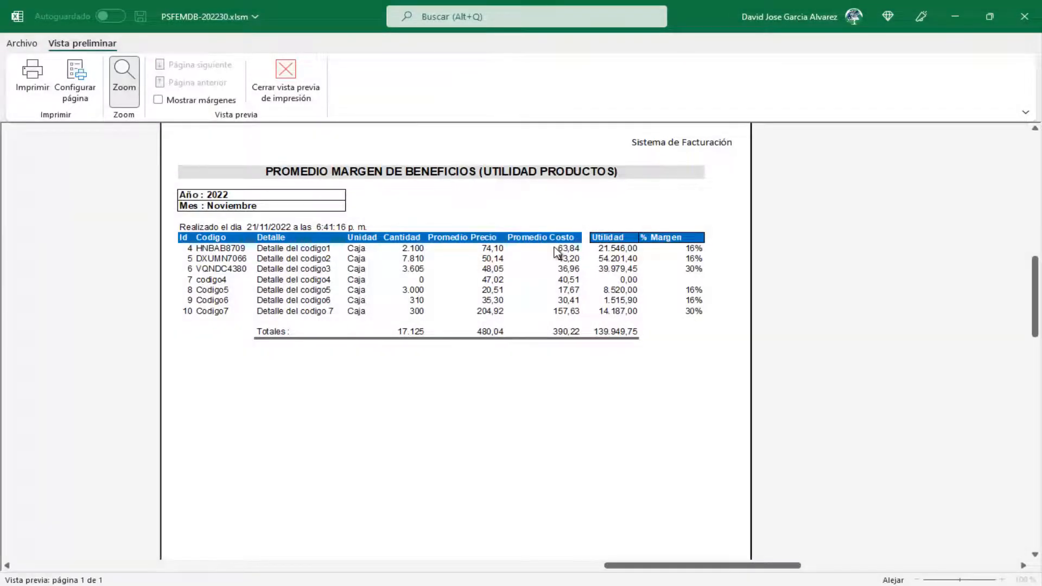
pyautogui.click(531, 246)
pyautogui.click(526, 246)
pyautogui.click(516, 224)
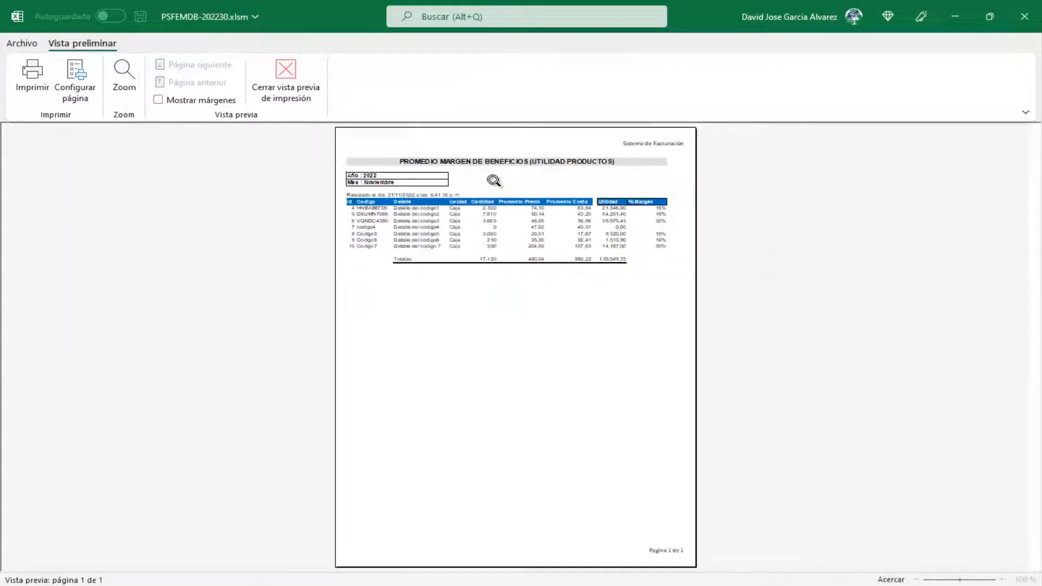
pyautogui.click(459, 155)
pyautogui.click(297, 82)
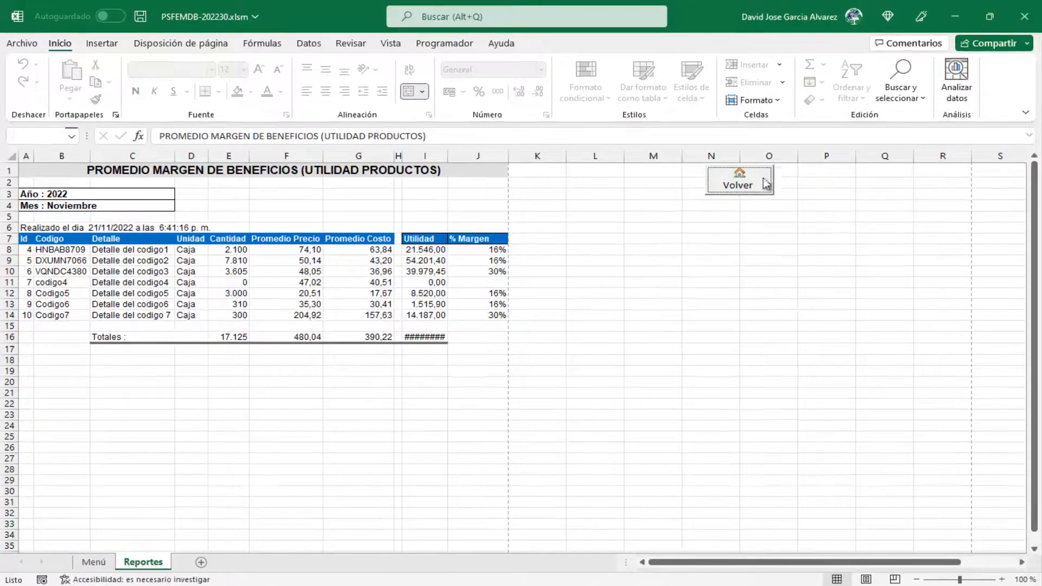
pyautogui.click(769, 177)
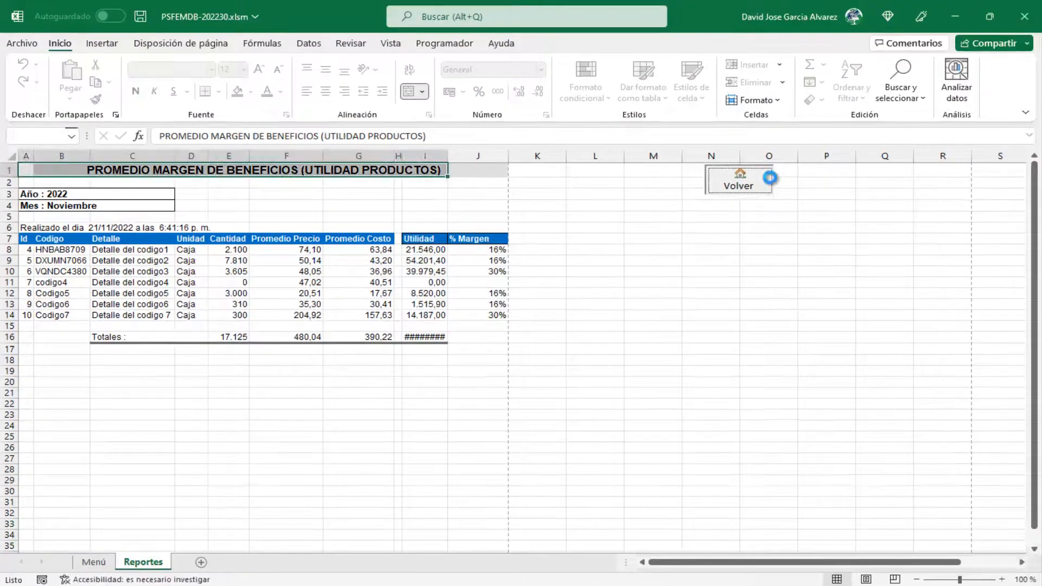
# - Generate the 2022 Noviembre net margin report totalling 139.949,75, then return to the menu
pyautogui.click(456, 237)
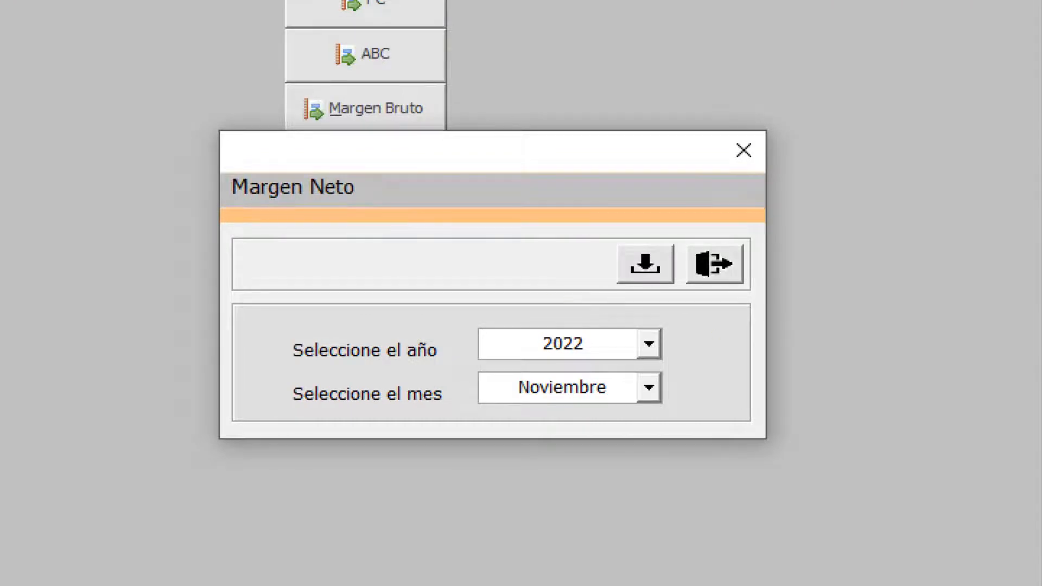
pyautogui.moveTo(717, 335); pyautogui.dragTo(856, 335)
pyautogui.moveTo(717, 399); pyautogui.dragTo(860, 460)
pyautogui.press('Escape')
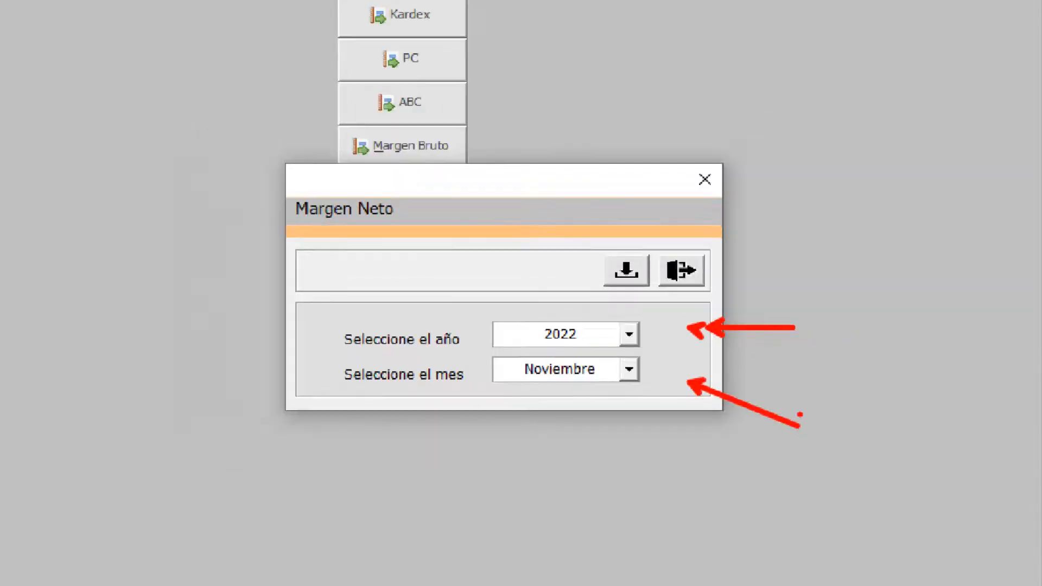
pyautogui.click(626, 270)
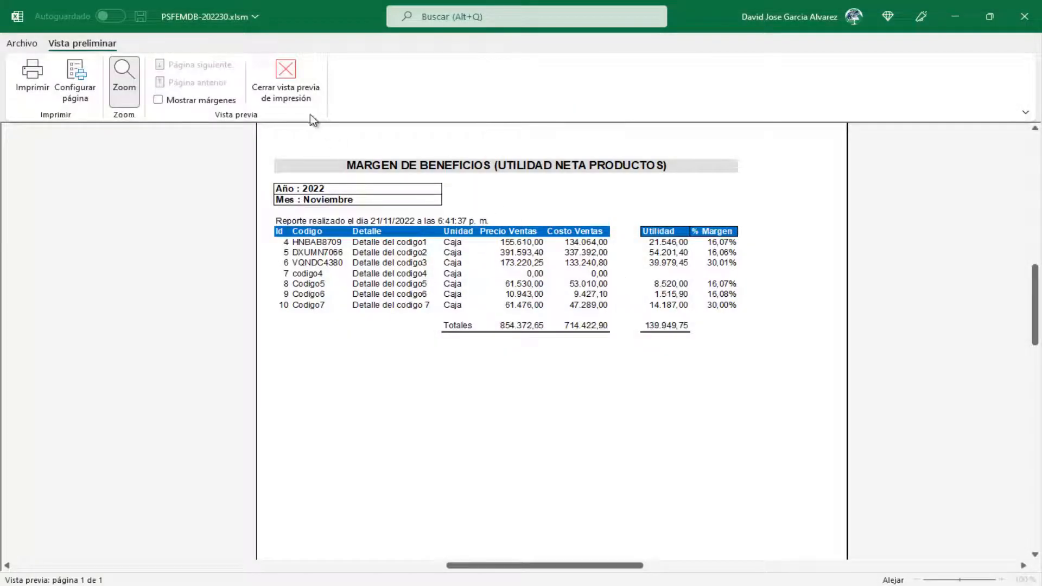
pyautogui.click(294, 93)
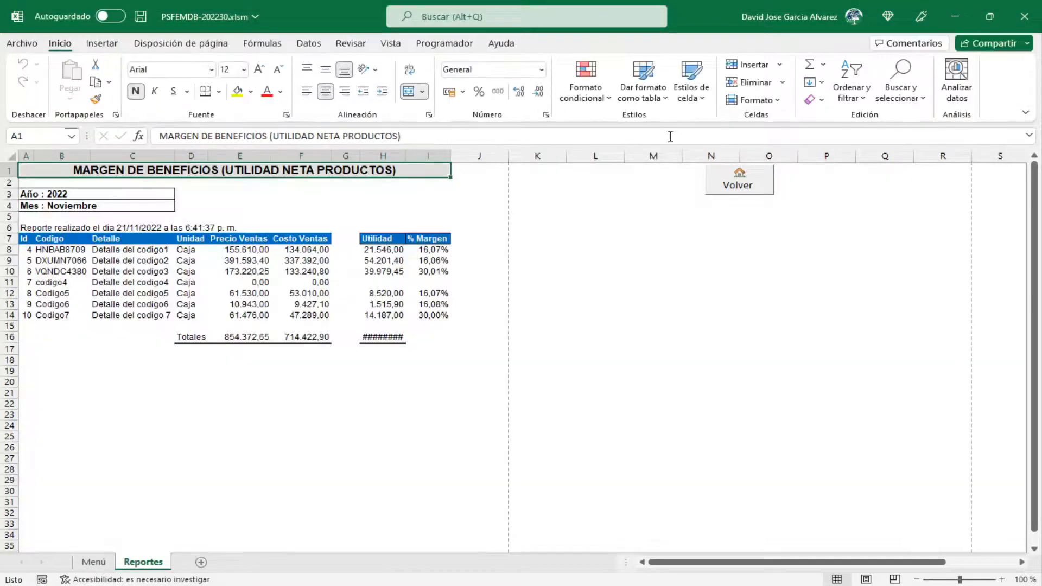
pyautogui.click(737, 172)
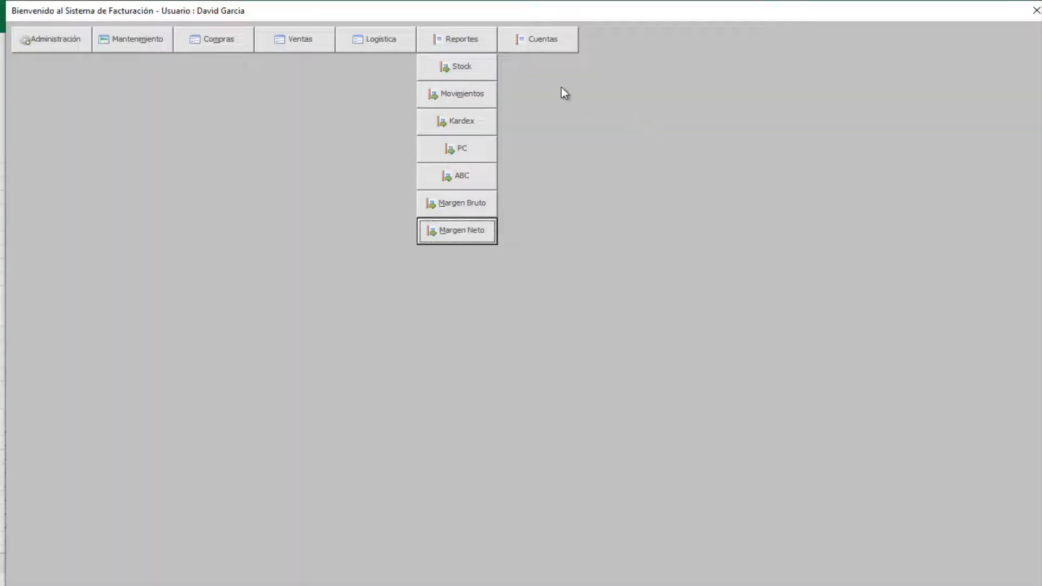
pyautogui.click(544, 40)
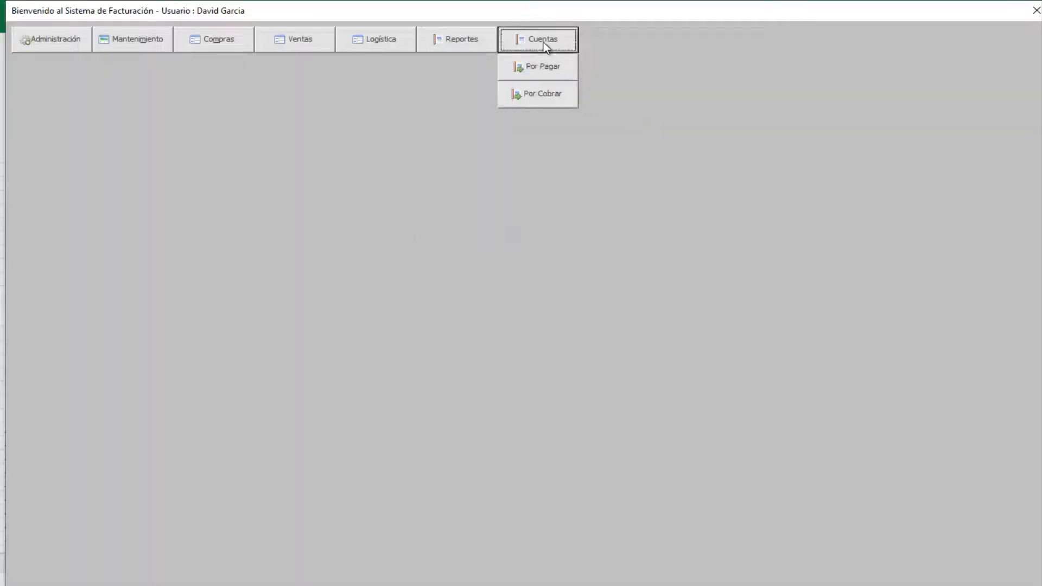
pyautogui.click(554, 92)
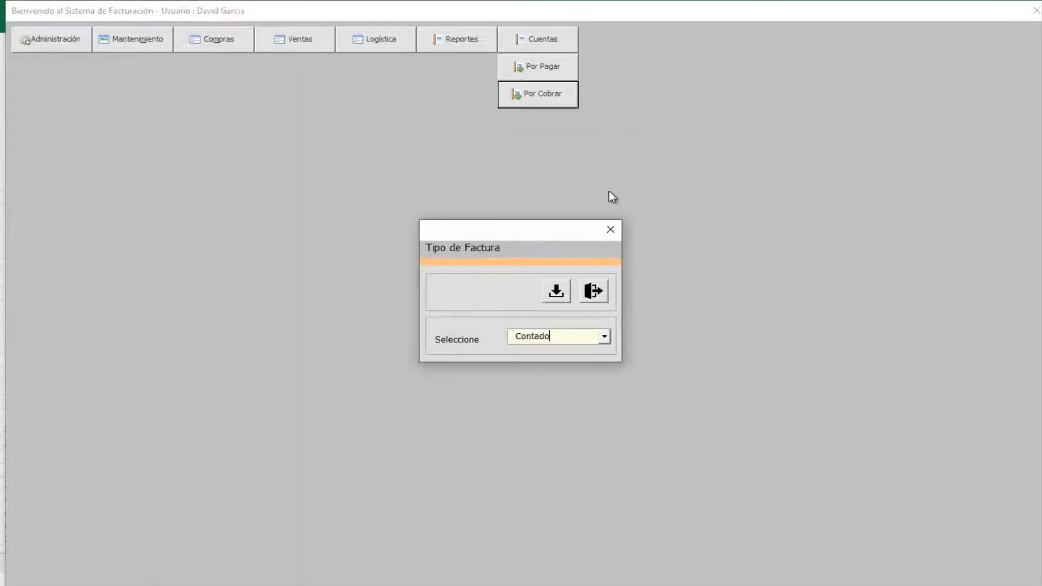
pyautogui.click(608, 339)
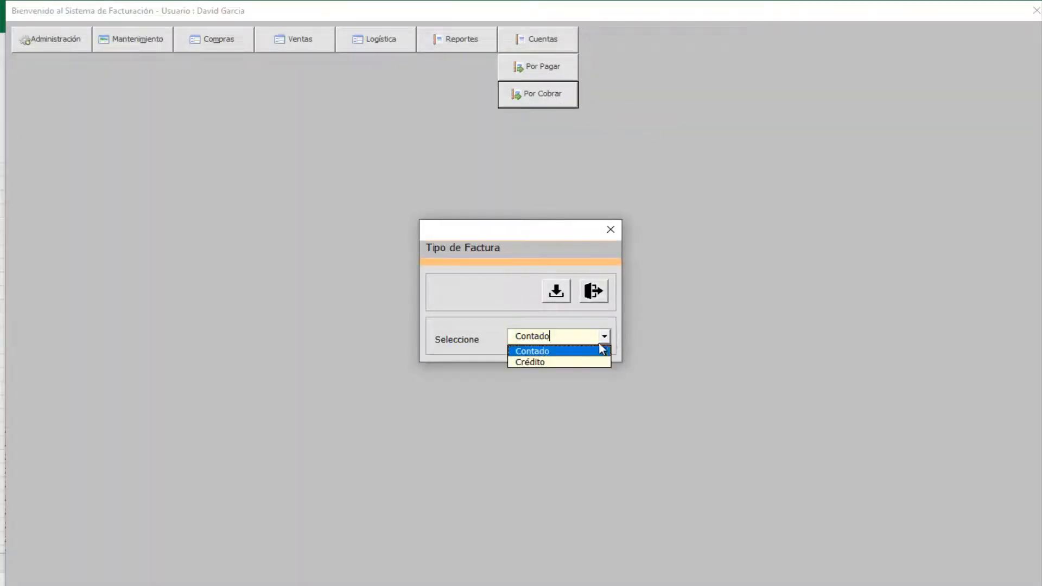
pyautogui.click(567, 351)
pyautogui.click(565, 296)
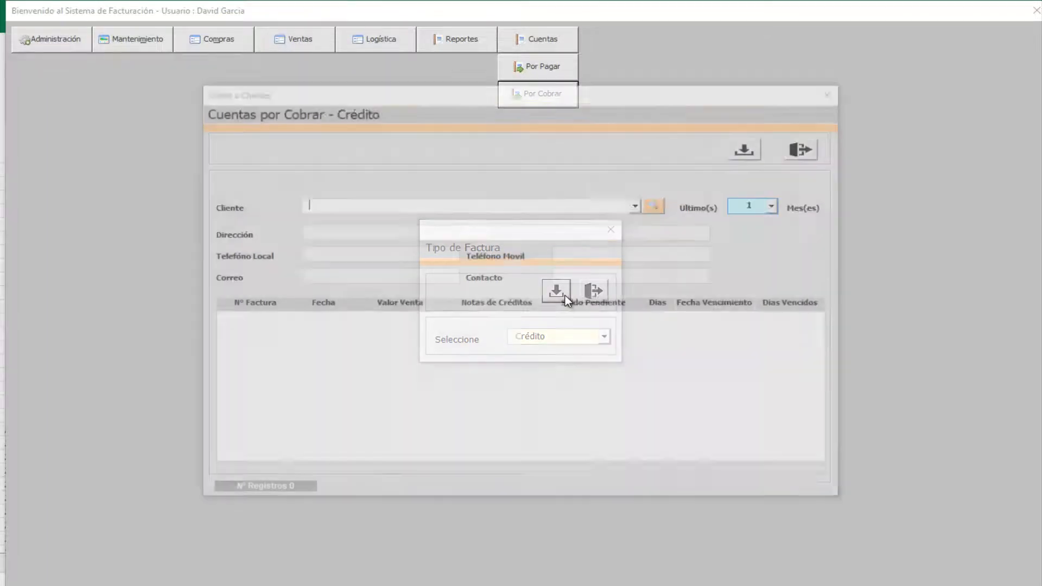
pyautogui.press('Down')
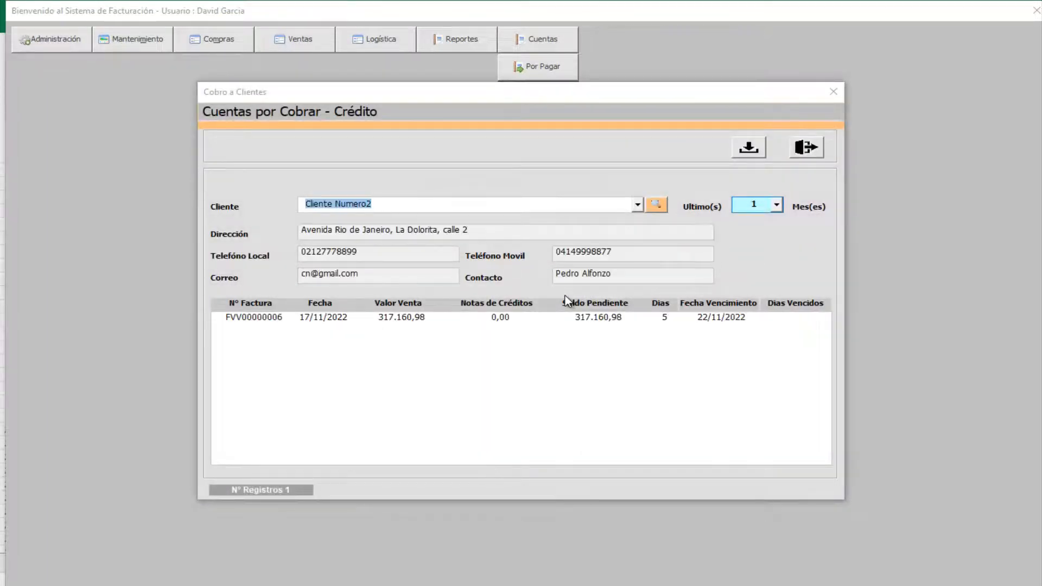
pyautogui.press('Tab')
pyautogui.press('Down')
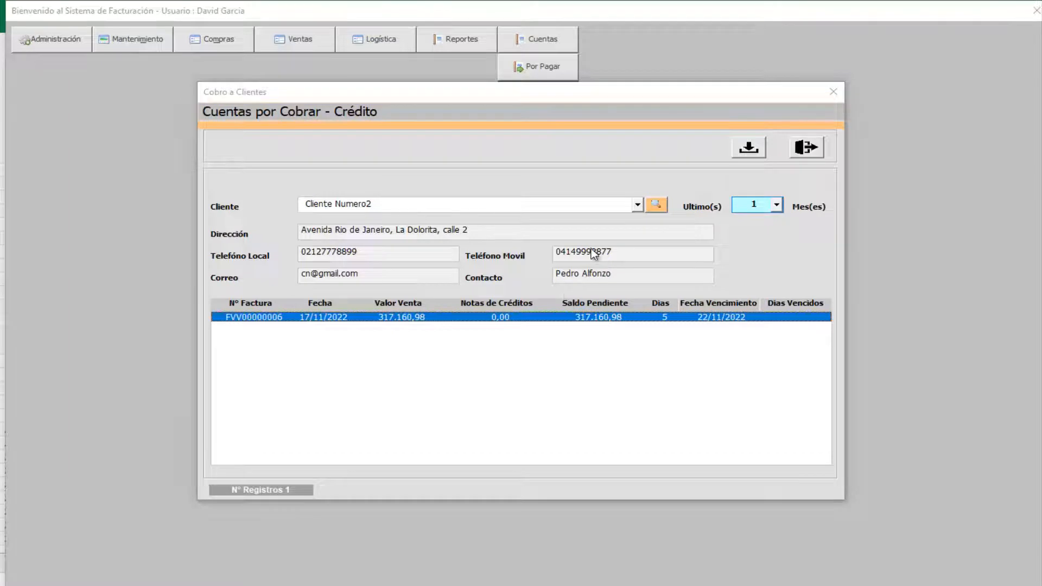
pyautogui.click(748, 149)
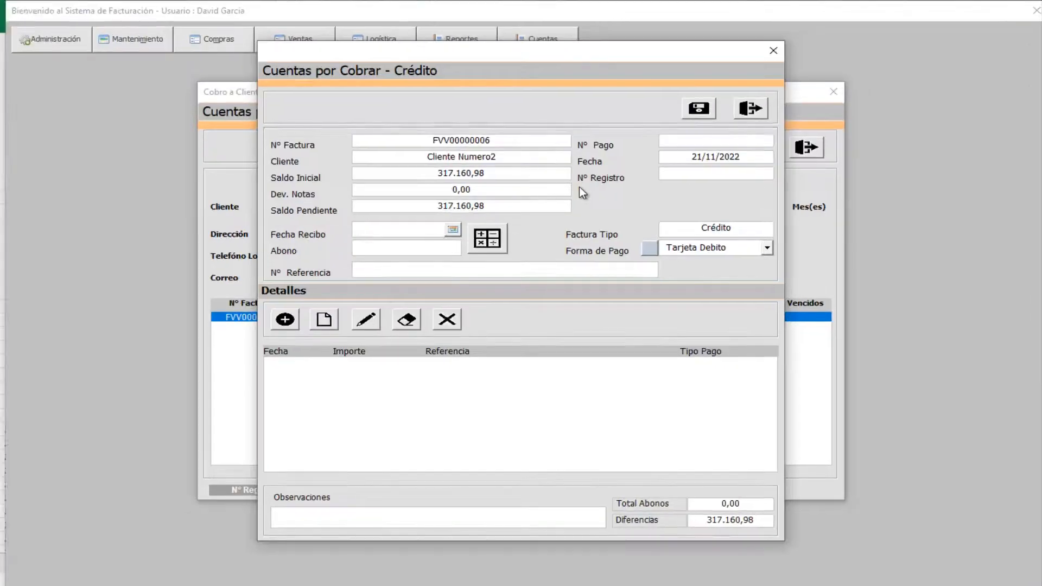
pyautogui.press('Escape')
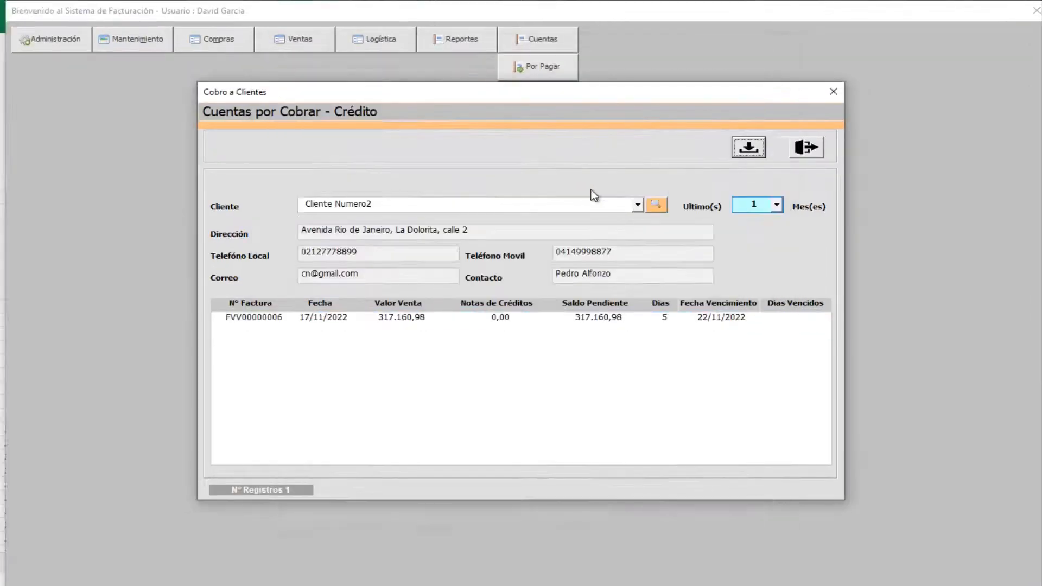
pyautogui.click(805, 147)
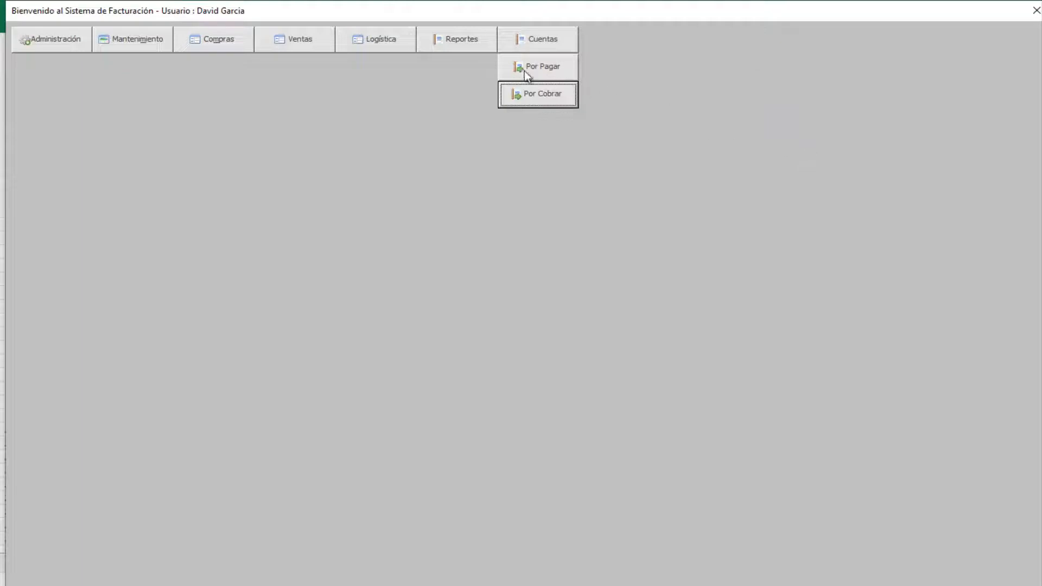
# - Start a stock entry adjustment adding 50 units of codigo7 with reason Donación
pyautogui.click(385, 45)
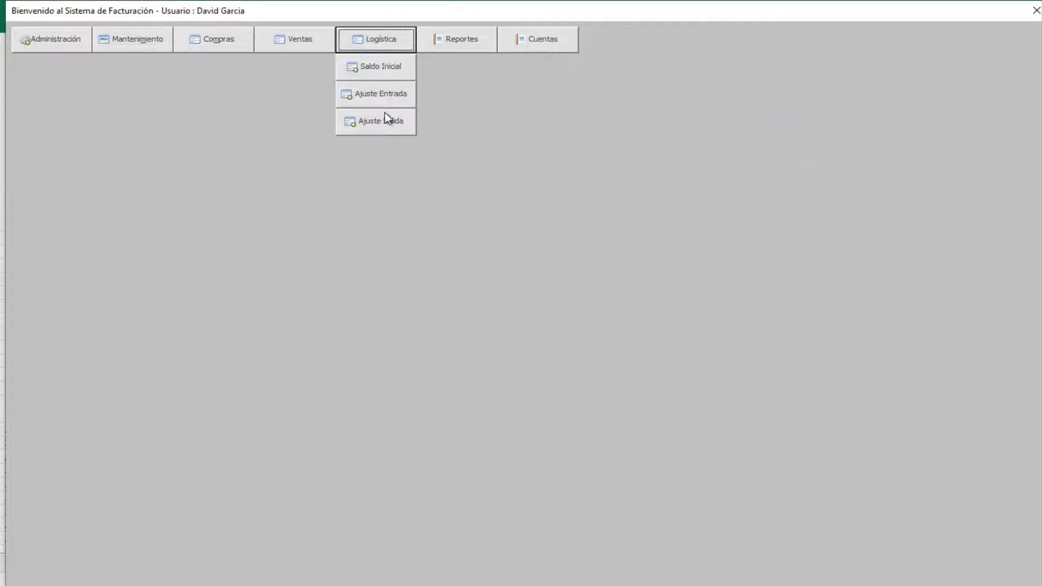
pyautogui.click(391, 95)
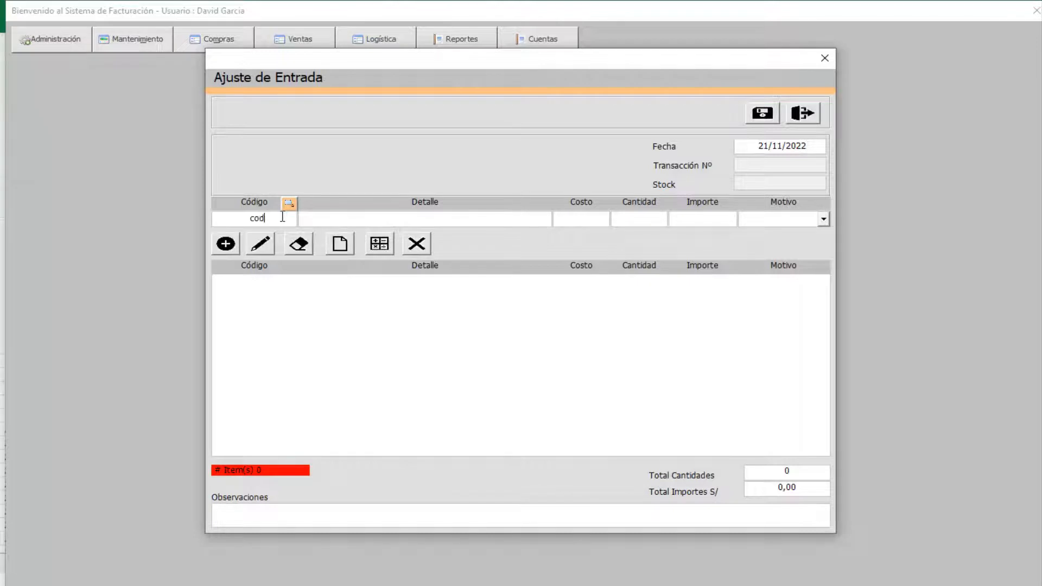
pyautogui.write('codigo7')
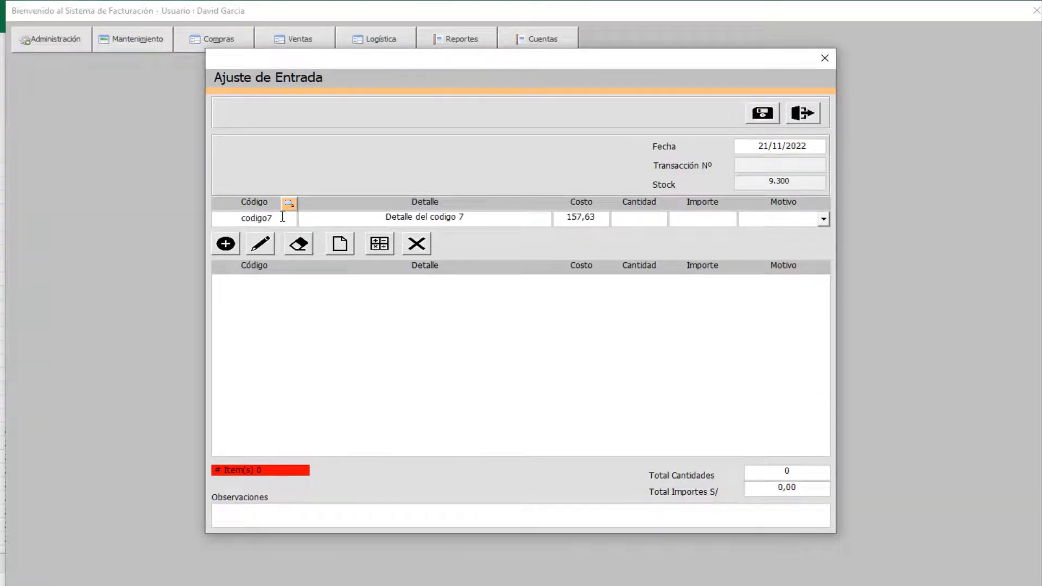
pyautogui.write('50')
pyautogui.press('Down')
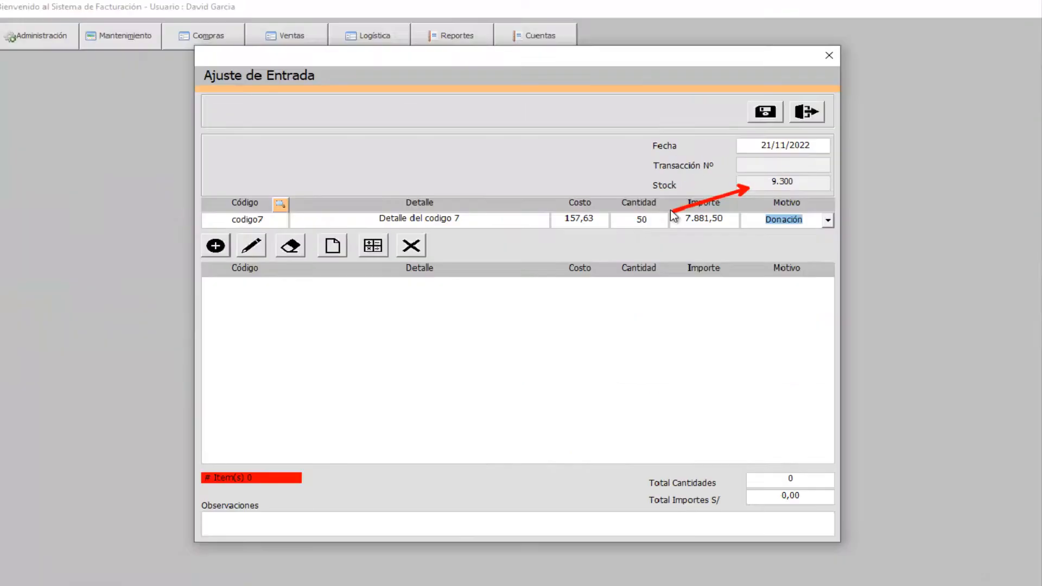
pyautogui.click(236, 250)
pyautogui.click(238, 253)
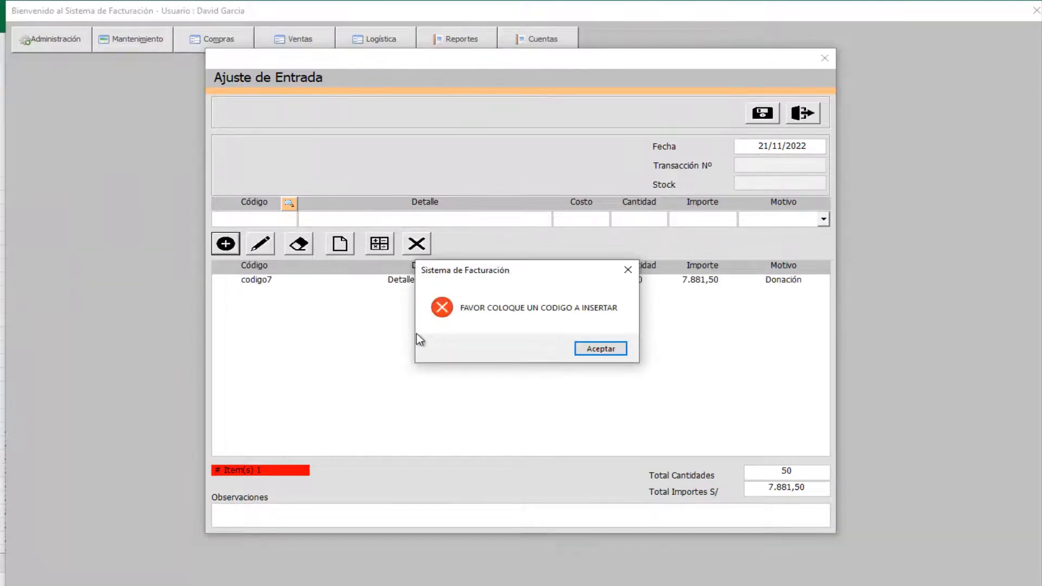
pyautogui.click(586, 351)
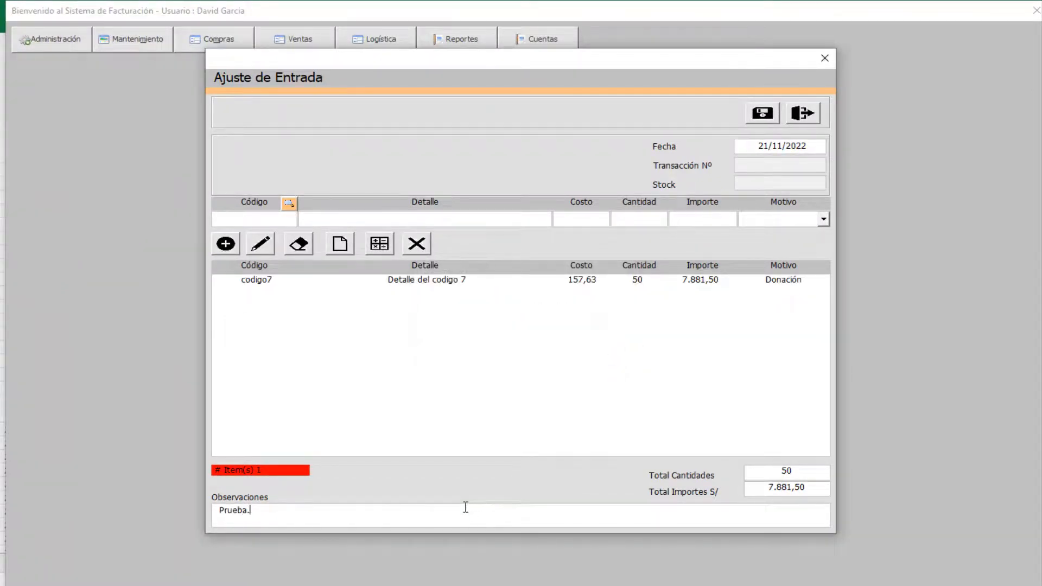
# - Save and confirm the entry adjustment, declining to print it
pyautogui.click(763, 116)
pyautogui.click(513, 348)
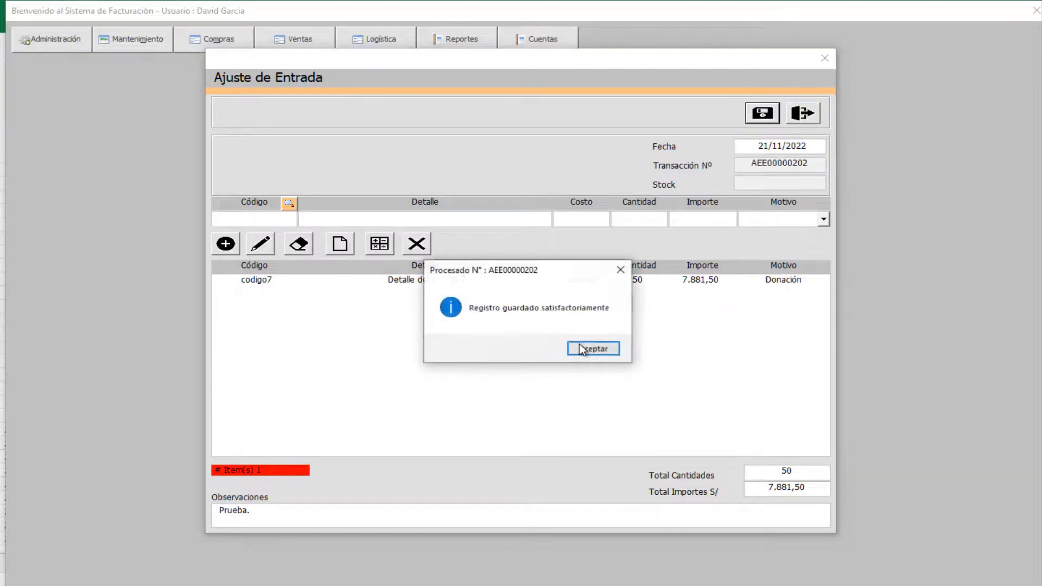
pyautogui.click(593, 349)
pyautogui.click(593, 348)
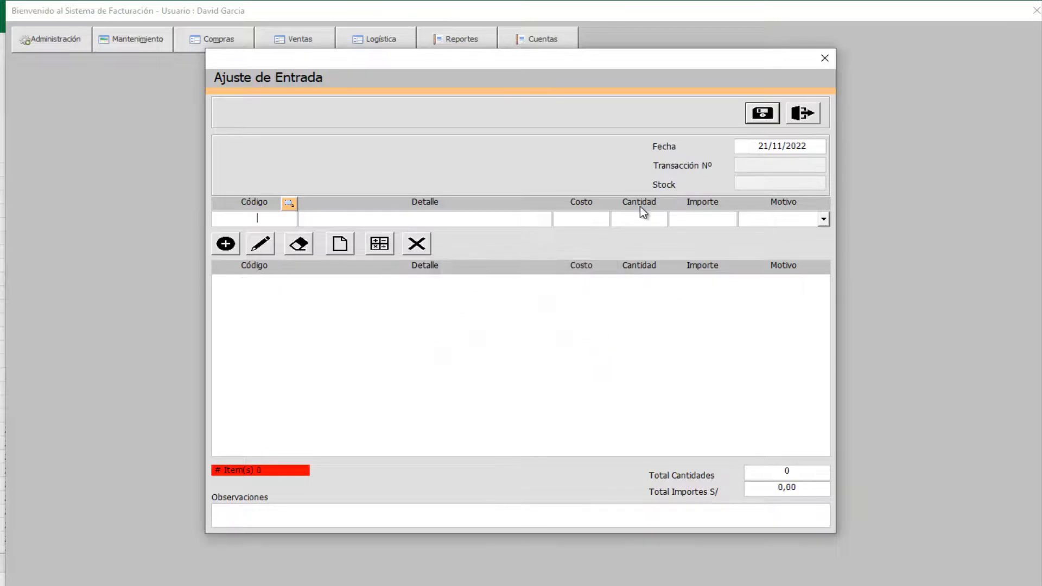
pyautogui.click(464, 41)
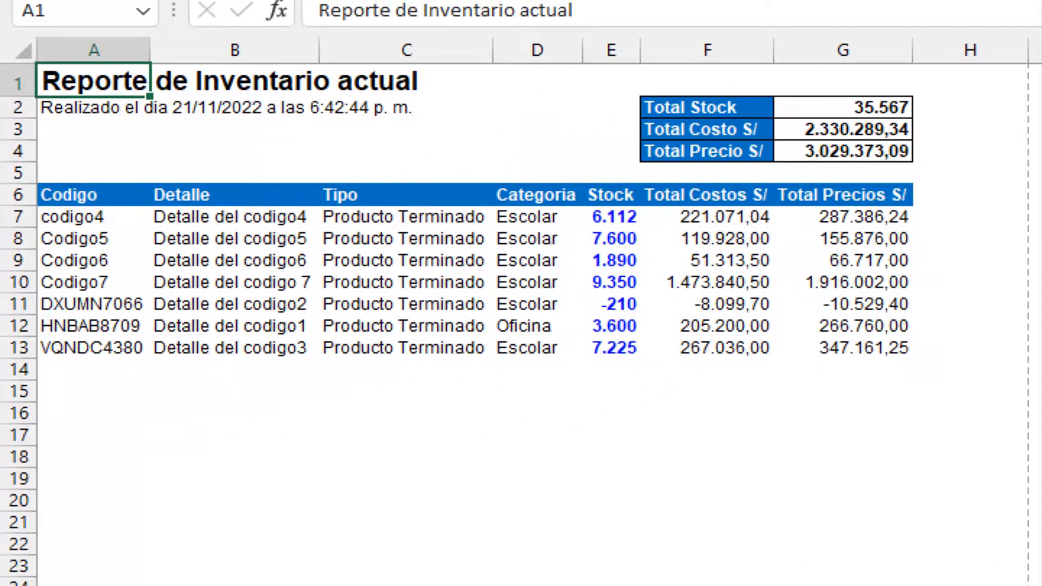
# - Check Codigo7's 9.350-unit stock in the inventory report, then return to the menu
pyautogui.moveTo(16, 264); pyautogui.dragTo(909, 297)
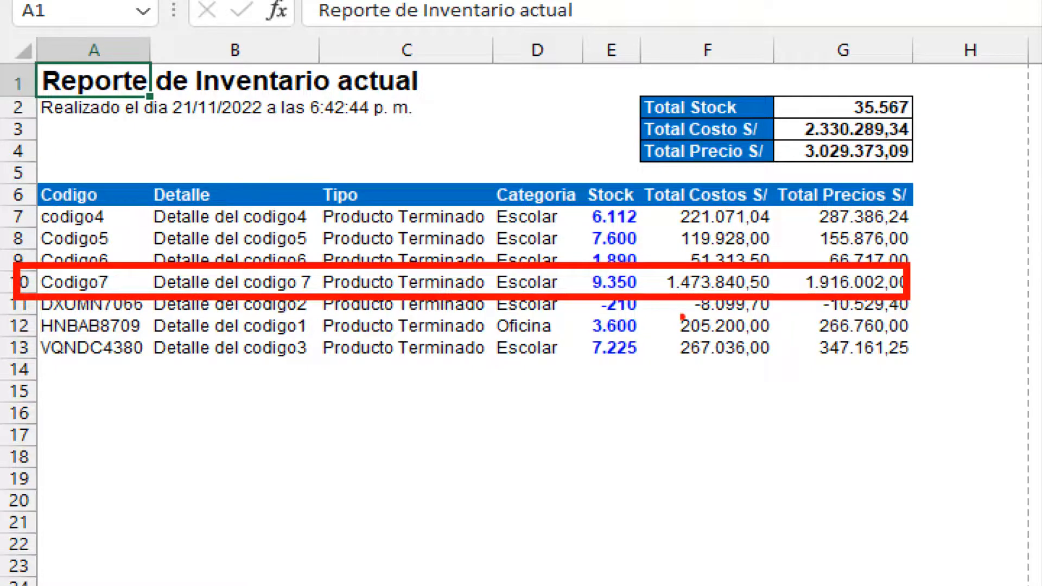
pyautogui.moveTo(646, 308); pyautogui.dragTo(679, 358)
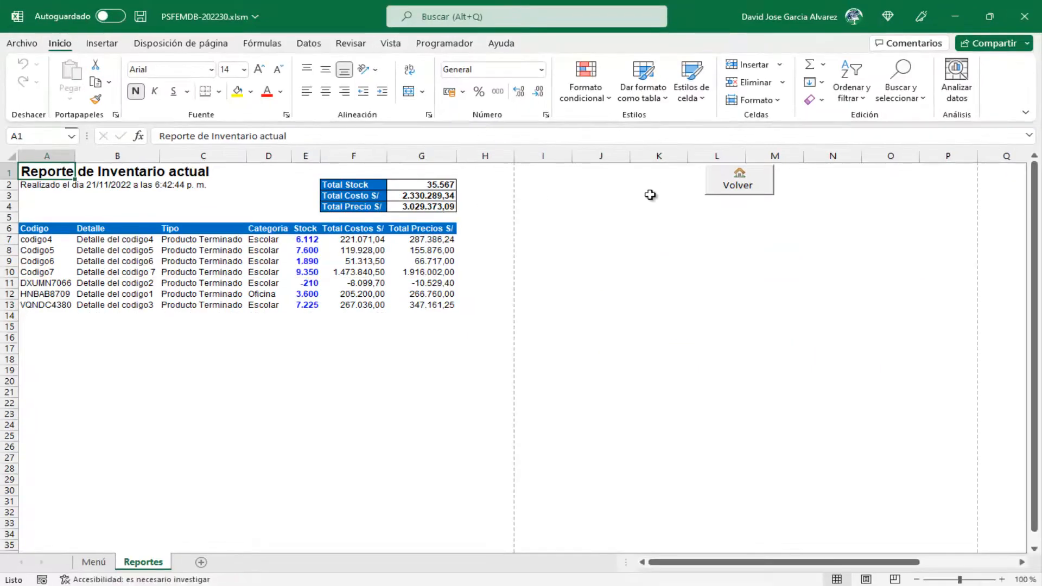
pyautogui.click(728, 186)
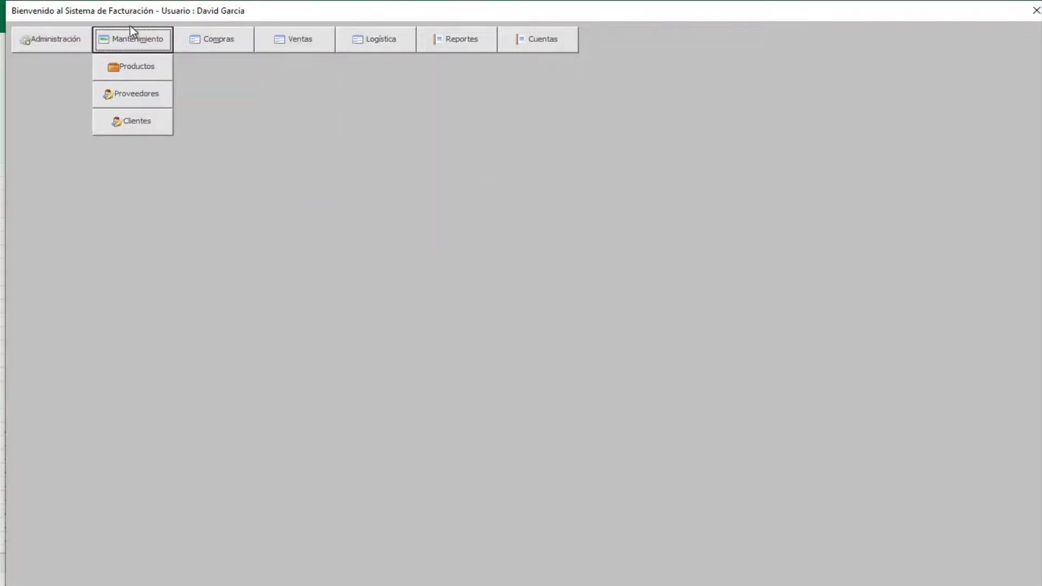
# - Close the billing system window, leaving PSFEMDB-202230.xlsm on its Menú sheet
pyautogui.moveTo(58, 49)
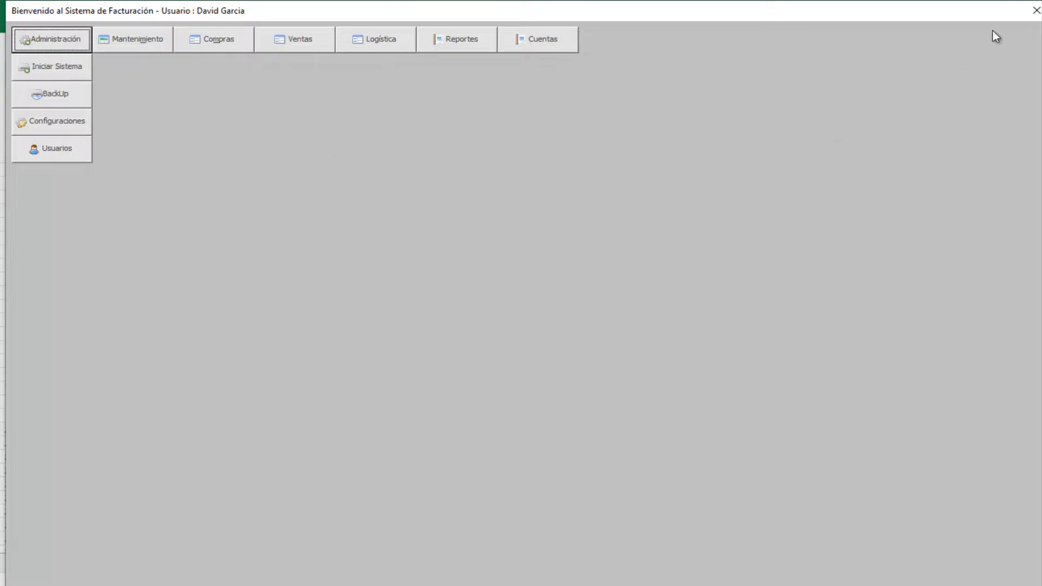
pyautogui.click(1036, 10)
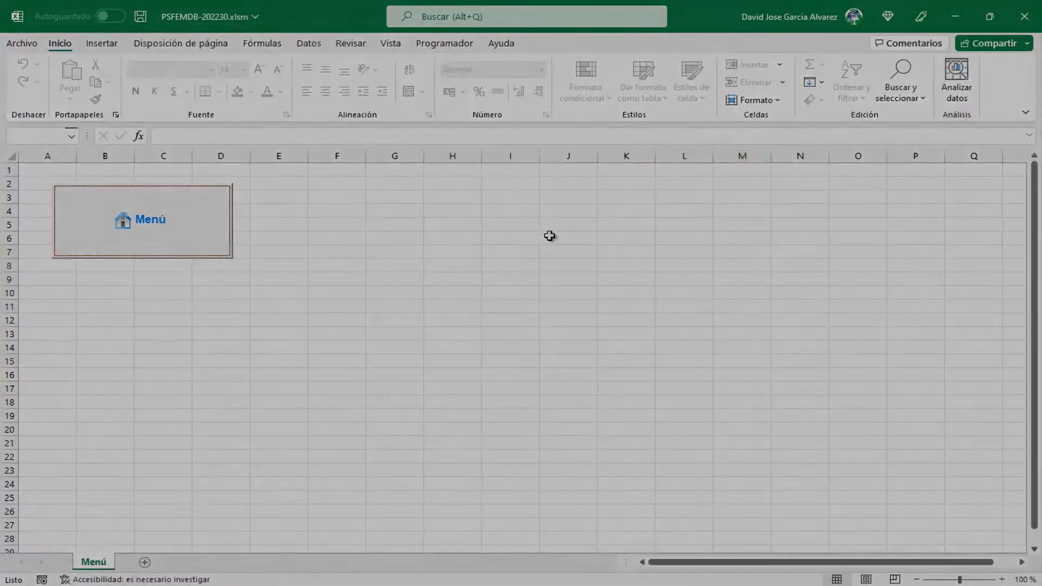